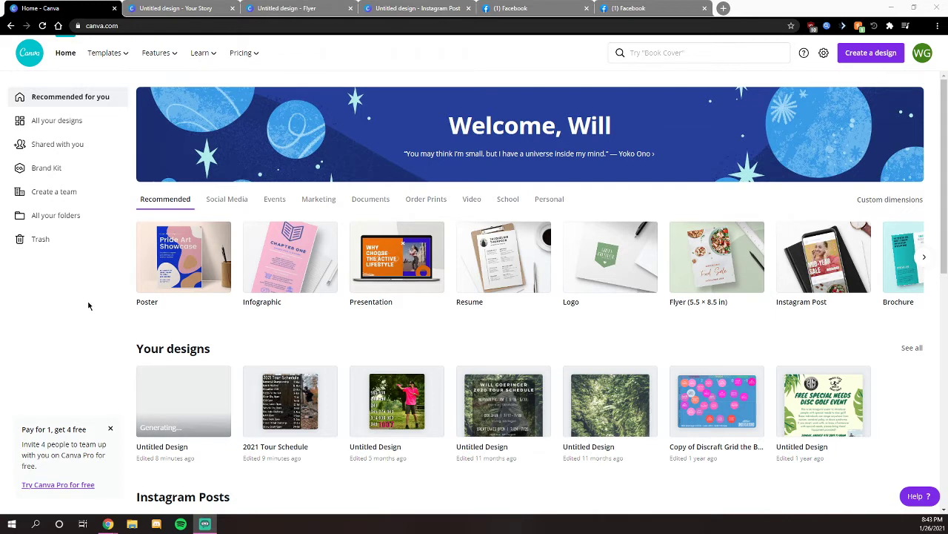
# - Switch to the Facebook tab showing the 2021 Tour Schedule photo
pyautogui.click(556, 6)
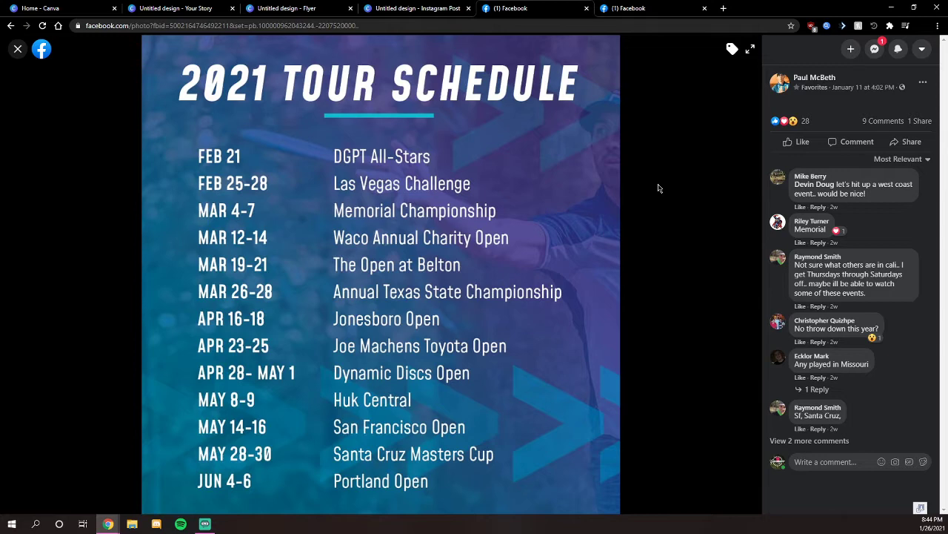
# - Page through the 2021 Tour Schedule photos on Facebook, then close the extra tab
pyautogui.press('Right')
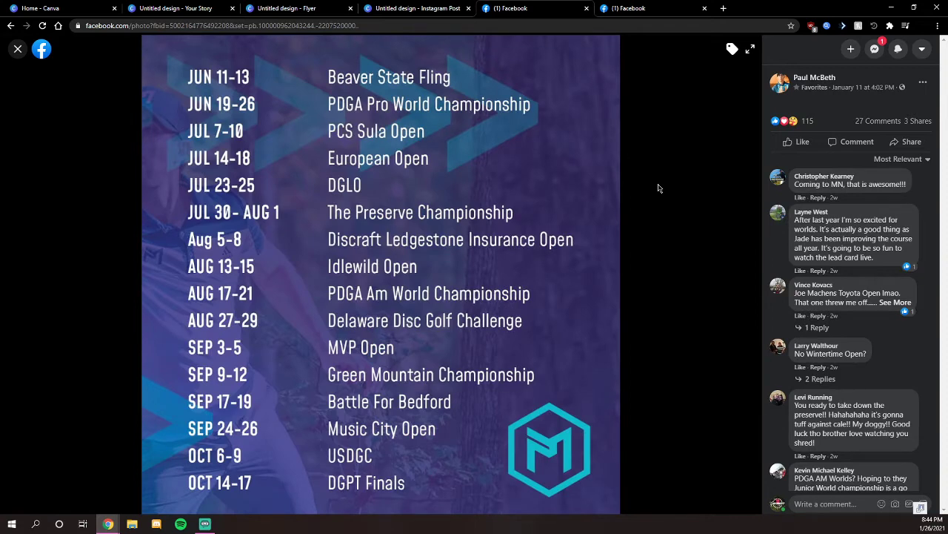
pyautogui.press('Right')
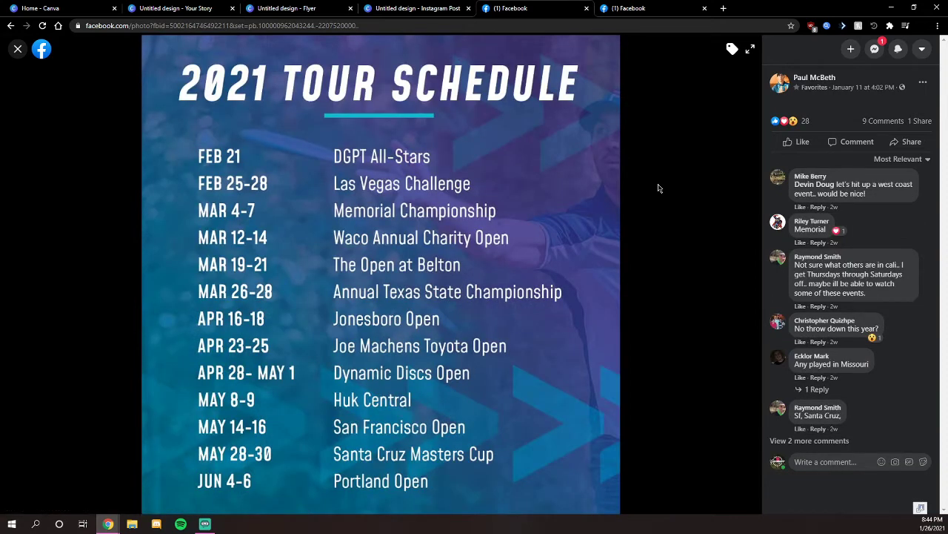
pyautogui.press('Right')
pyautogui.press('Right')
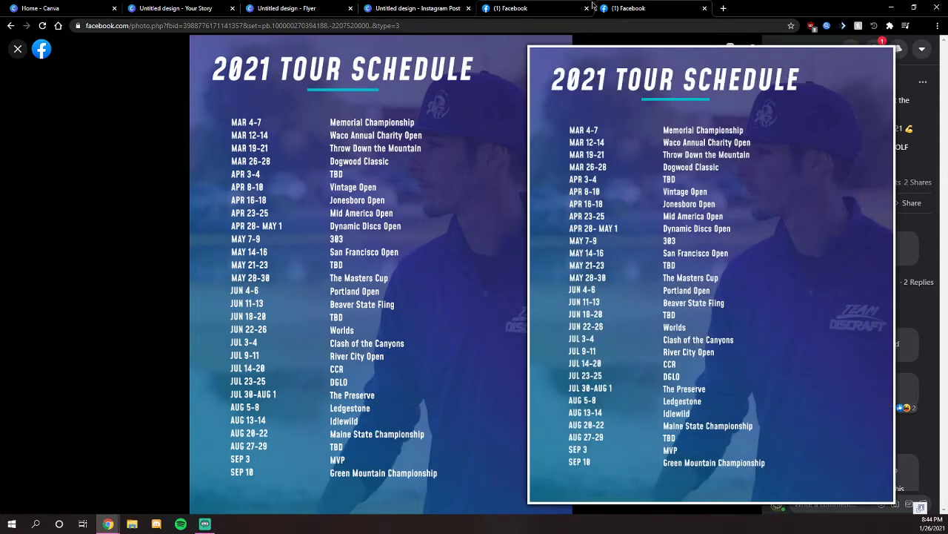
pyautogui.click(586, 8)
# - Close the Facebook tab and browse the recommended design types on Canva's home page
pyautogui.click(586, 8)
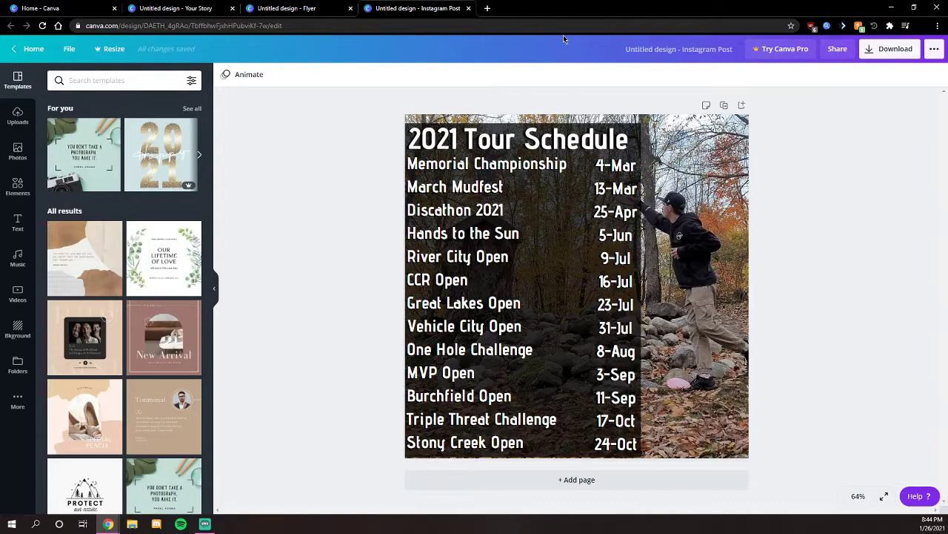
pyautogui.click(82, 8)
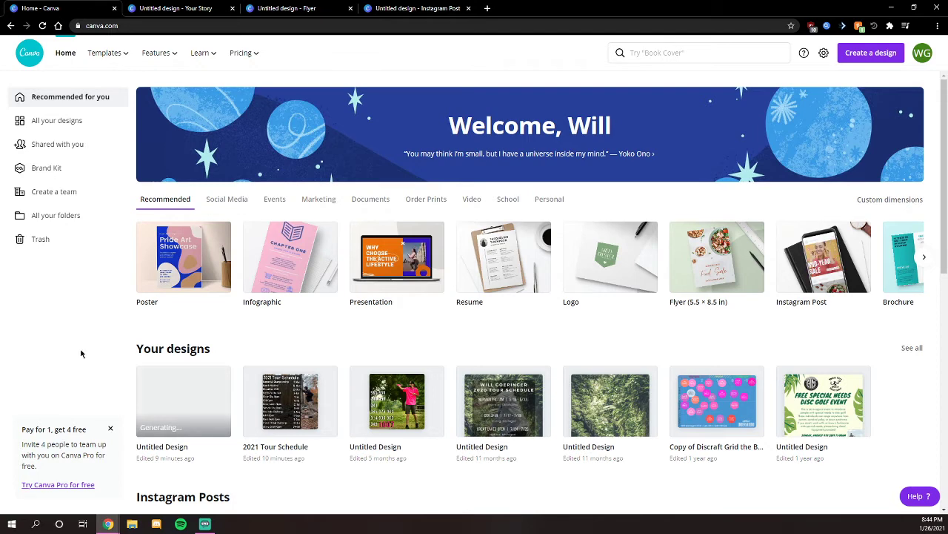
pyautogui.click(191, 7)
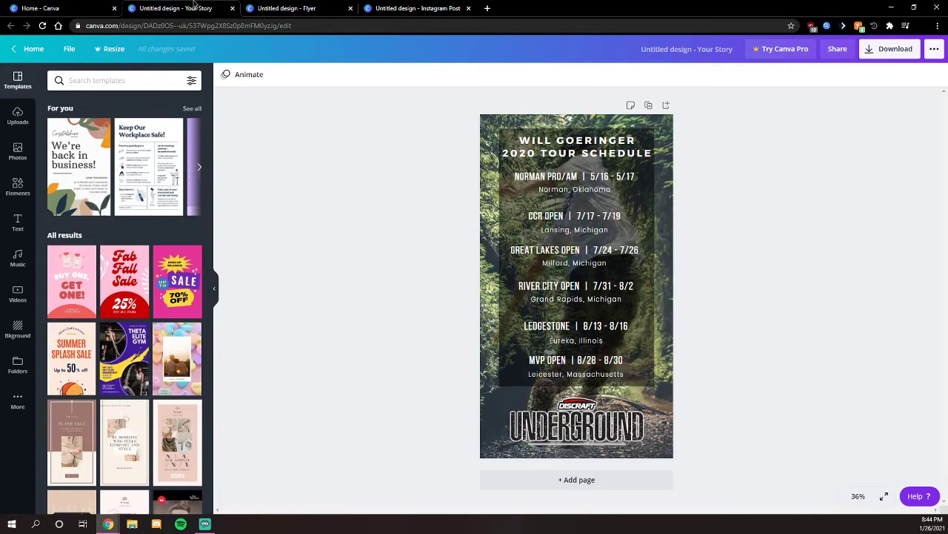
pyautogui.click(66, 8)
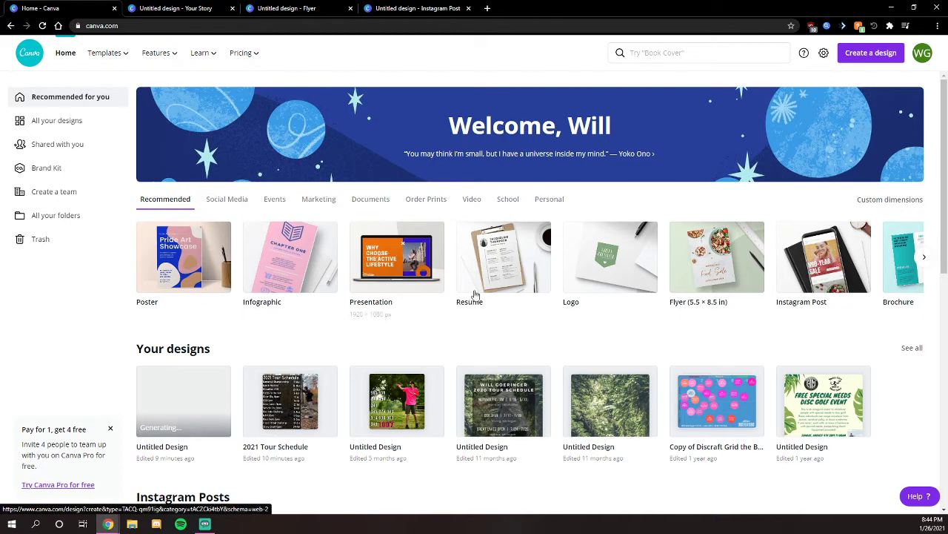
pyautogui.click(925, 263)
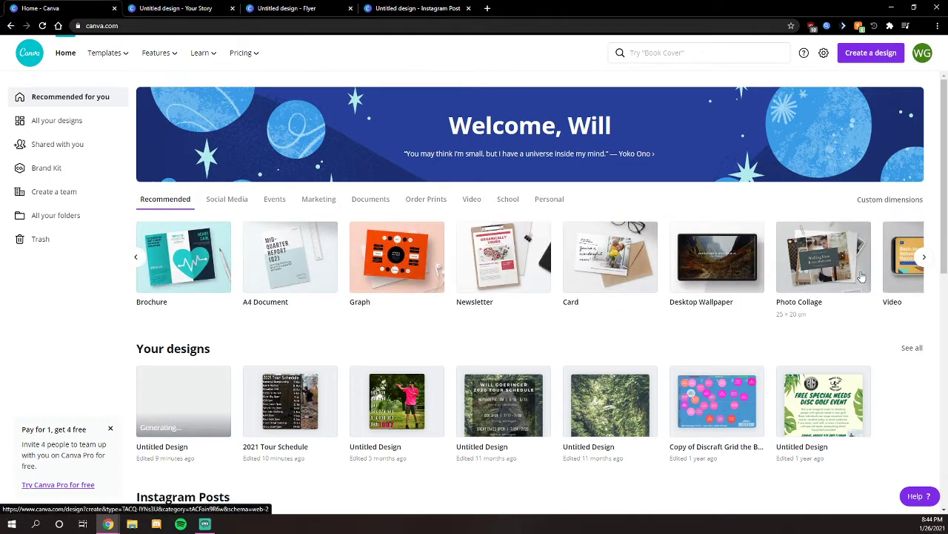
pyautogui.click(136, 257)
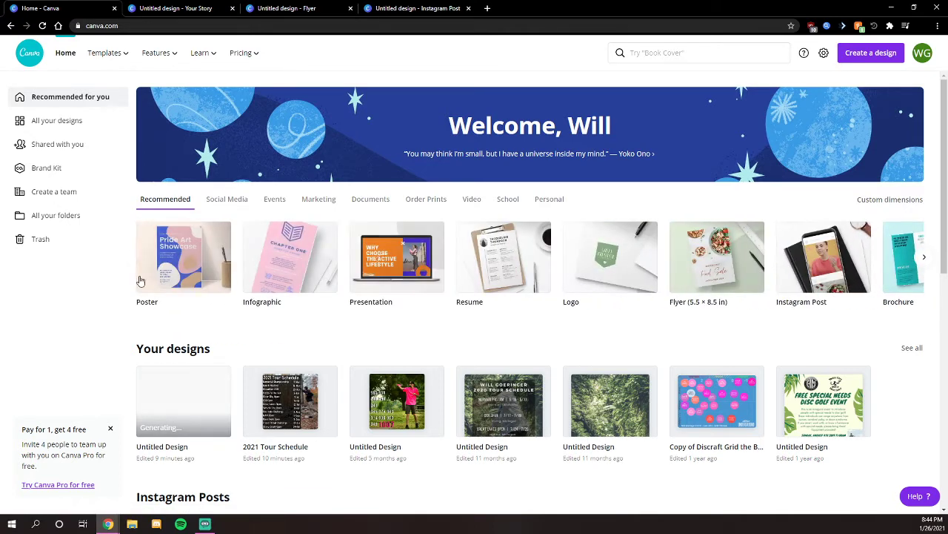
# - Review the Your Story, 2021 Tour Schedule Instagram Post and disc golf flyer designs, then return home
pyautogui.click(172, 8)
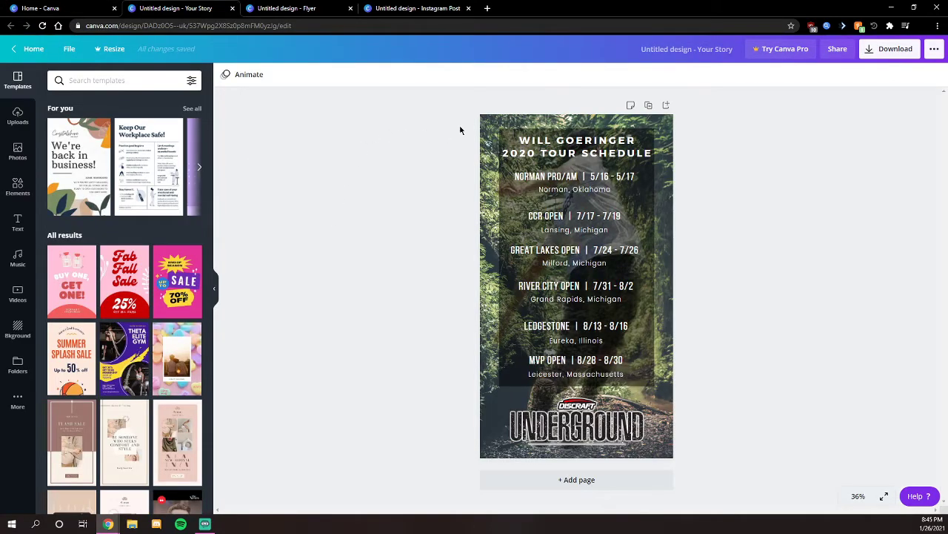
pyautogui.click(384, 6)
pyautogui.click(293, 6)
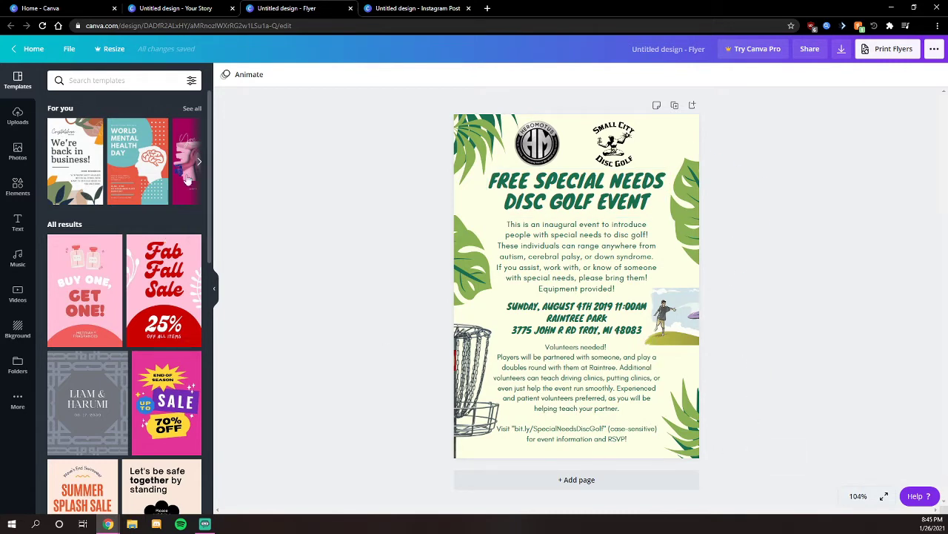
pyautogui.click(43, 8)
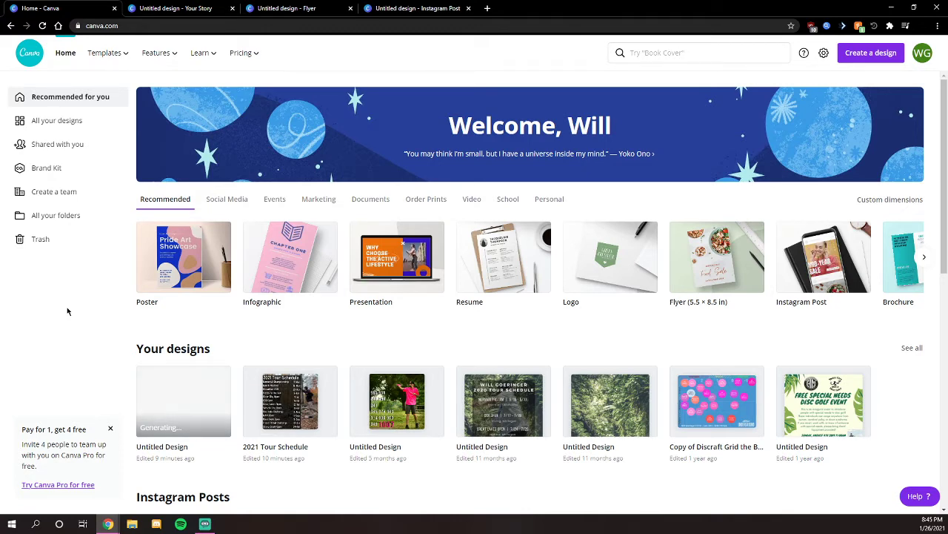
pyautogui.click(175, 8)
pyautogui.click(301, 8)
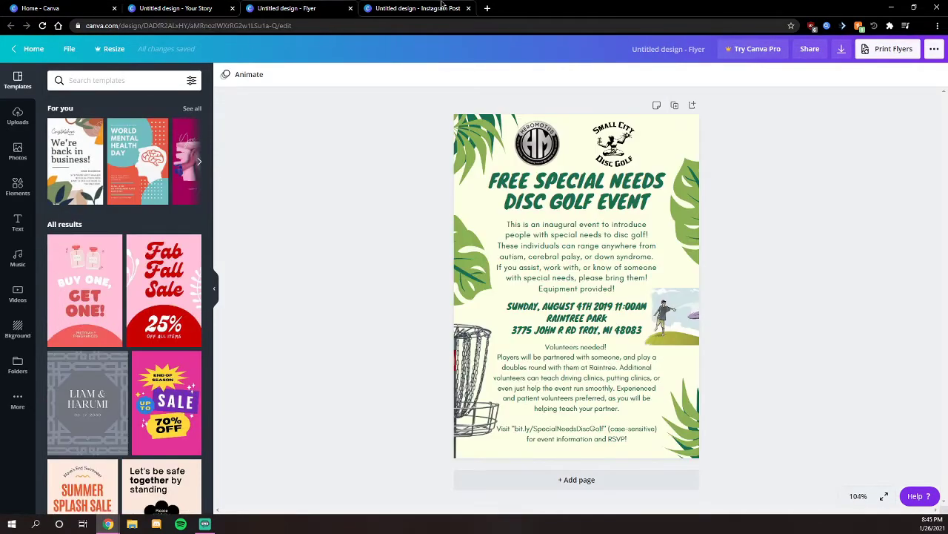
pyautogui.click(444, 8)
pyautogui.click(178, 8)
pyautogui.click(44, 8)
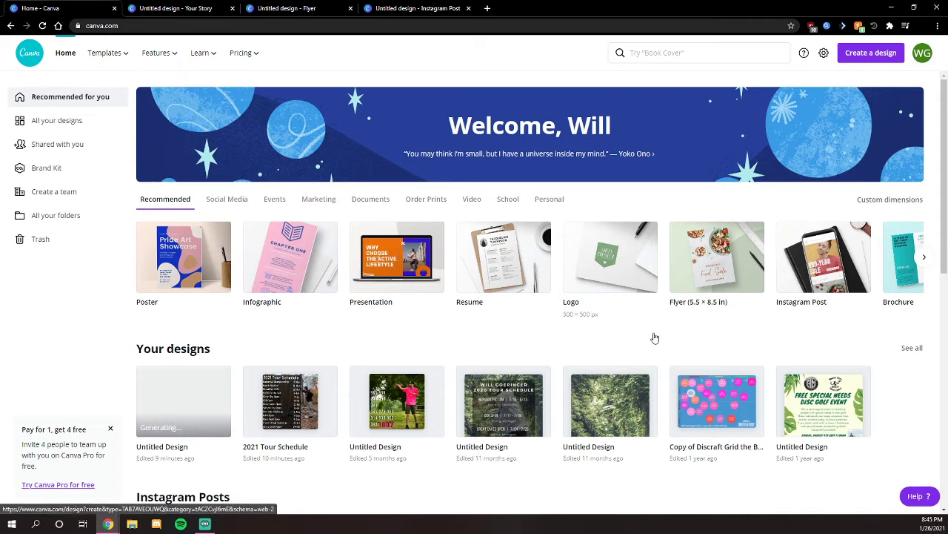
# - Create a blank Instagram Post and compare it with the Your Story and 2021 Tour Schedule designs
pyautogui.click(813, 306)
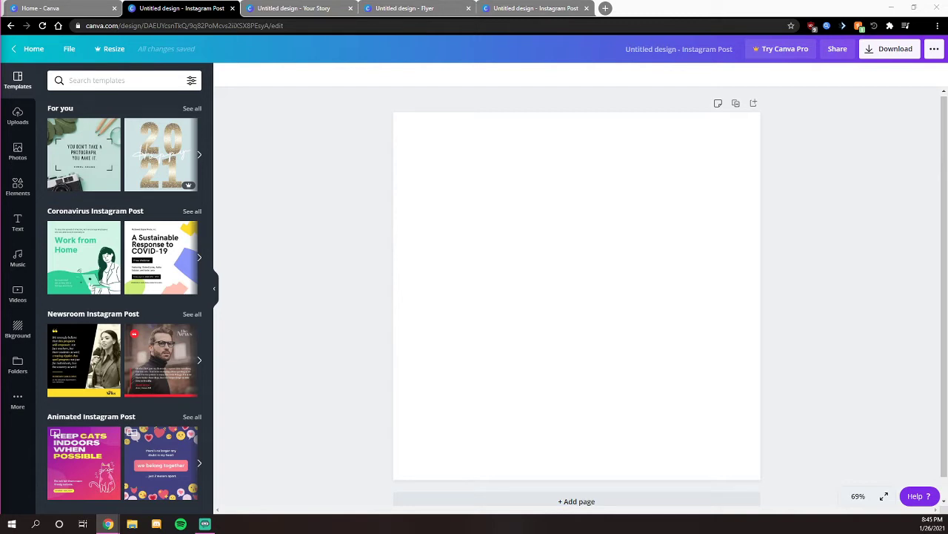
pyautogui.click(327, 6)
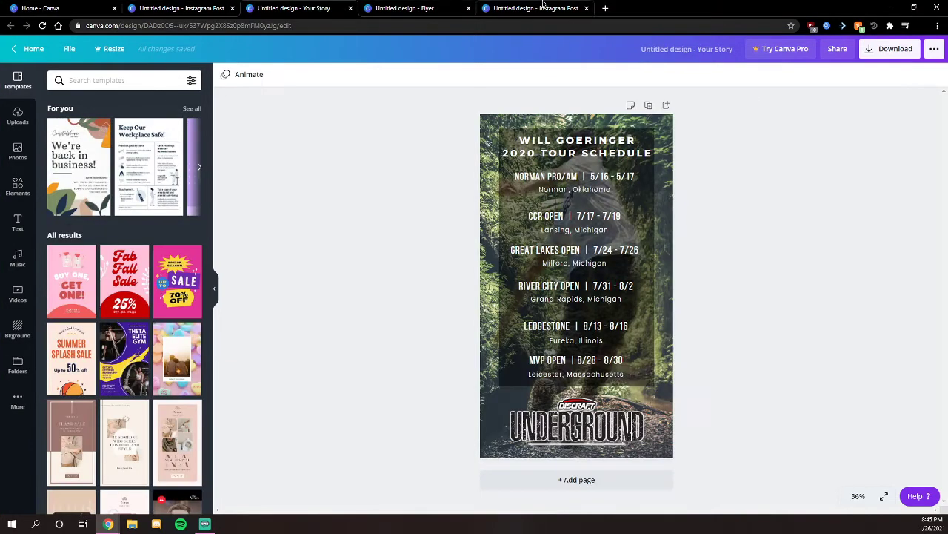
pyautogui.click(545, 6)
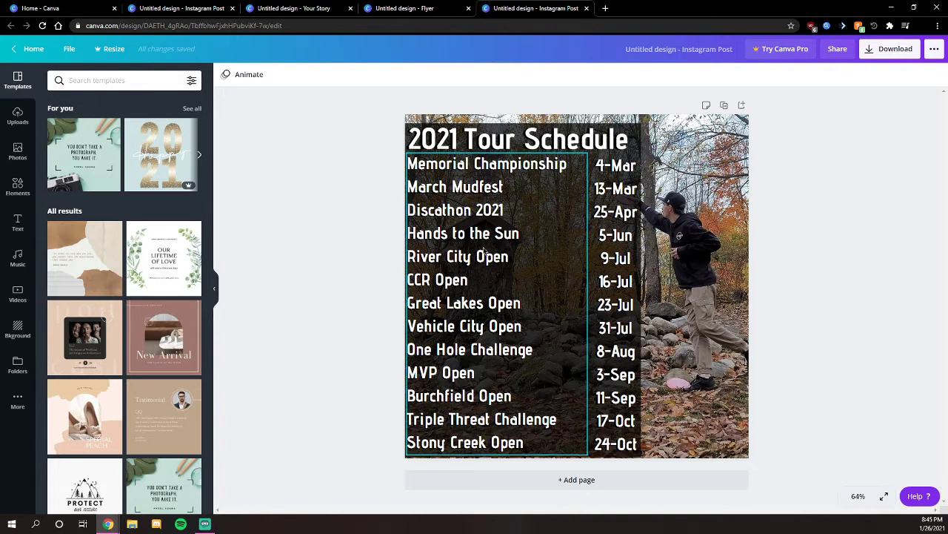
pyautogui.hotkey('ctrl', '3')
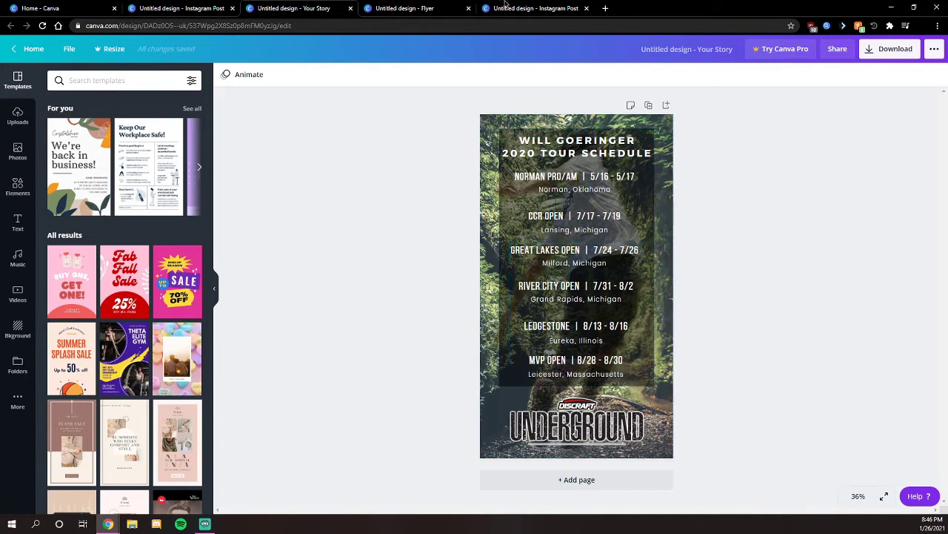
pyautogui.hotkey('ctrl', '5')
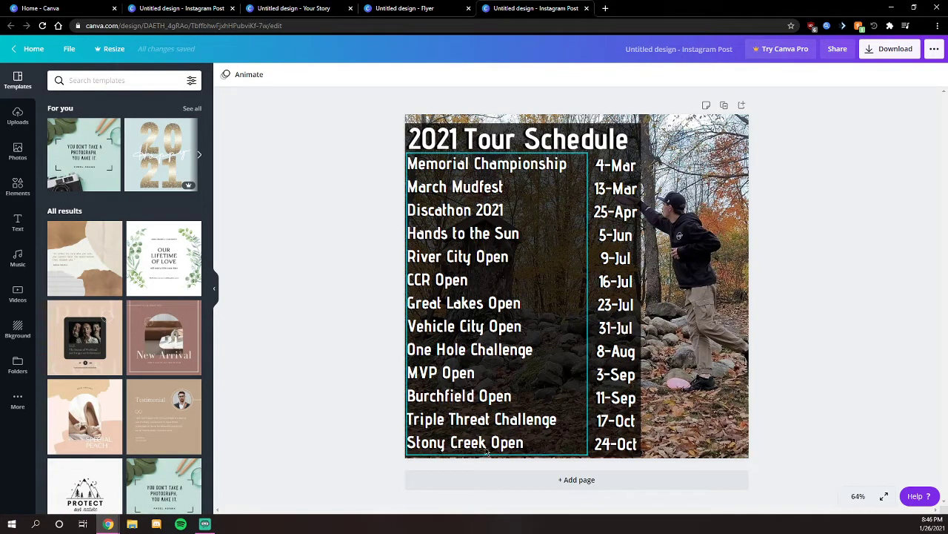
pyautogui.hotkey('ctrl', 'shift', 'Tab')
pyautogui.hotkey('ctrl', 'shift', 'Tab')
pyautogui.hotkey('ctrl', 'shift', 'Tab')
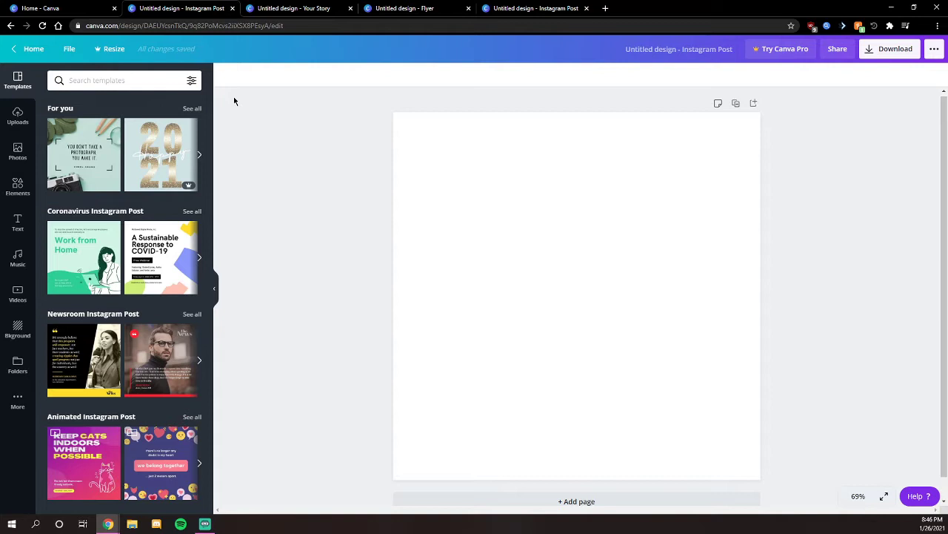
pyautogui.hotkey('ctrl', 'Tab')
pyautogui.hotkey('ctrl', 'Tab')
pyautogui.hotkey('ctrl', 'Tab')
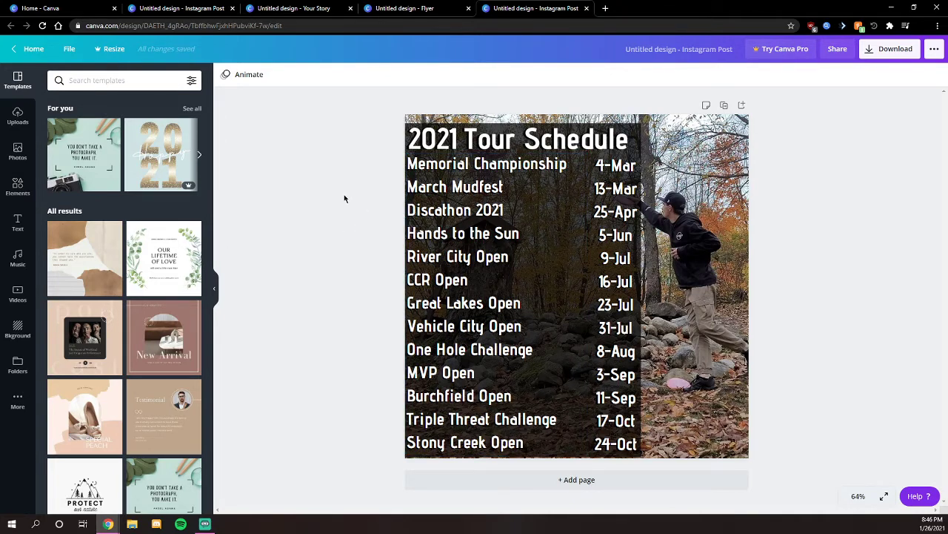
pyautogui.hotkey('ctrl', 'Tab')
pyautogui.hotkey('ctrl', 'Tab')
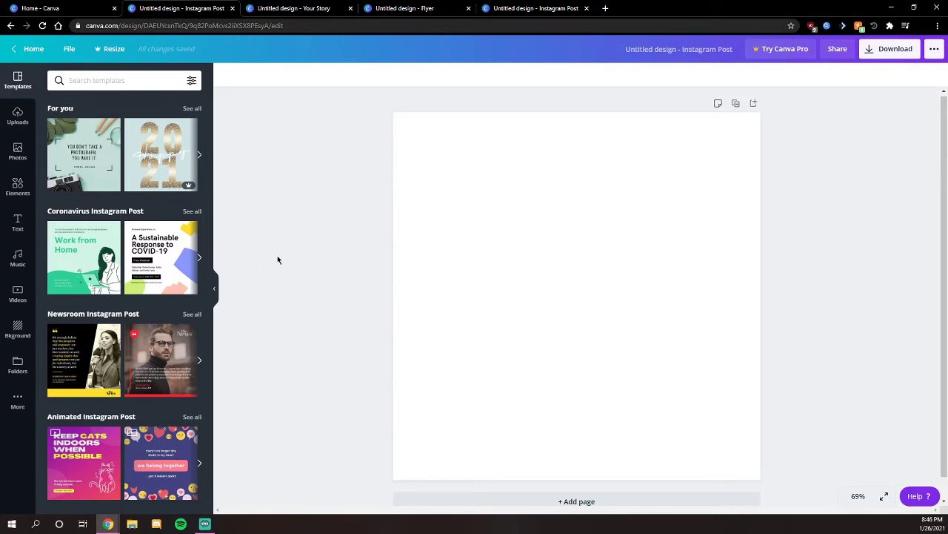
# - Place the uploaded disc golf throw photo, trim its black bottom bar, and stretch it to fill the page
pyautogui.click(17, 117)
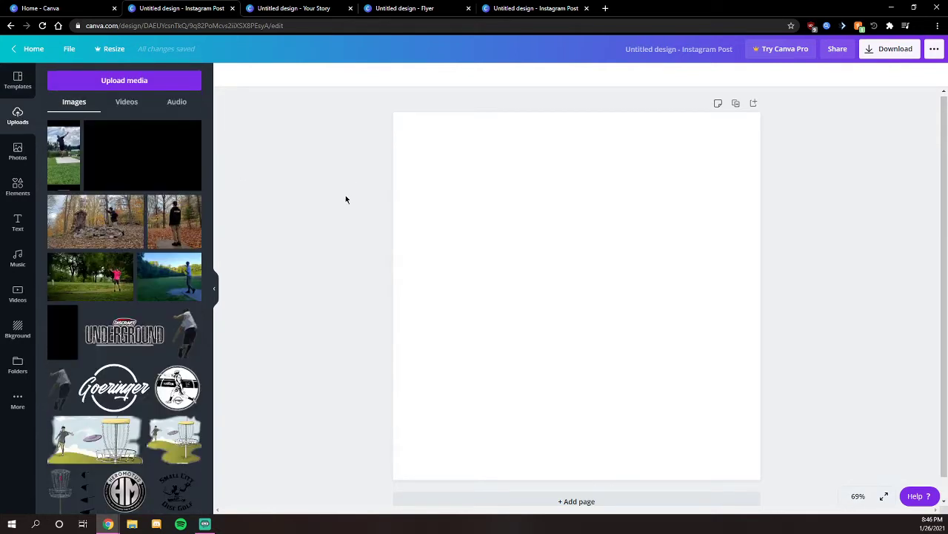
pyautogui.moveTo(65, 160); pyautogui.dragTo(517, 175)
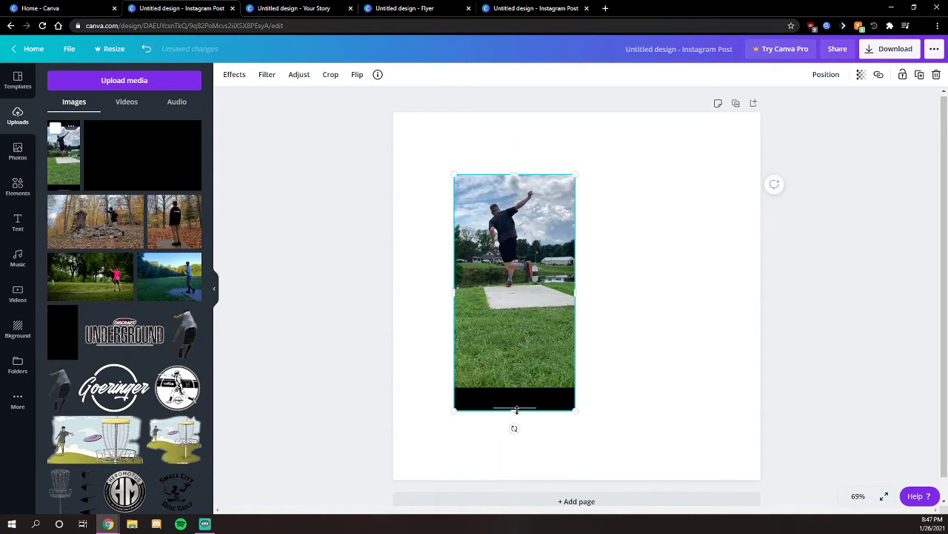
pyautogui.moveTo(514, 409); pyautogui.dragTo(518, 344)
pyautogui.moveTo(521, 253); pyautogui.dragTo(461, 190)
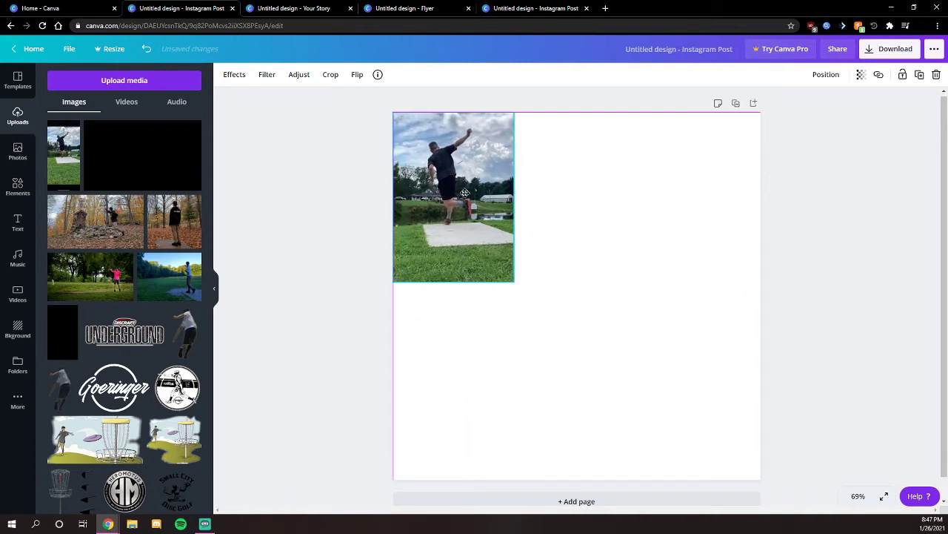
pyautogui.moveTo(517, 279); pyautogui.dragTo(764, 505)
pyautogui.moveTo(706, 357); pyautogui.dragTo(706, 342)
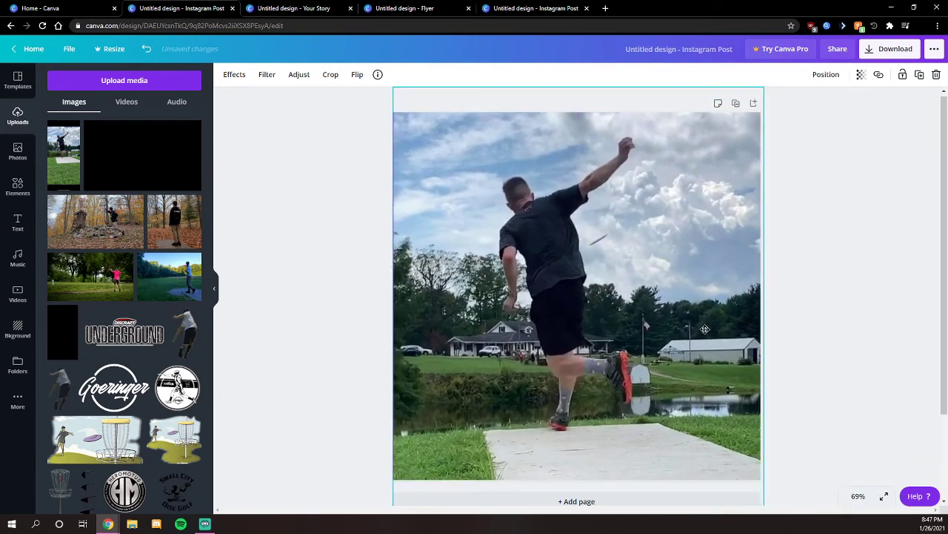
pyautogui.moveTo(701, 332); pyautogui.dragTo(701, 316)
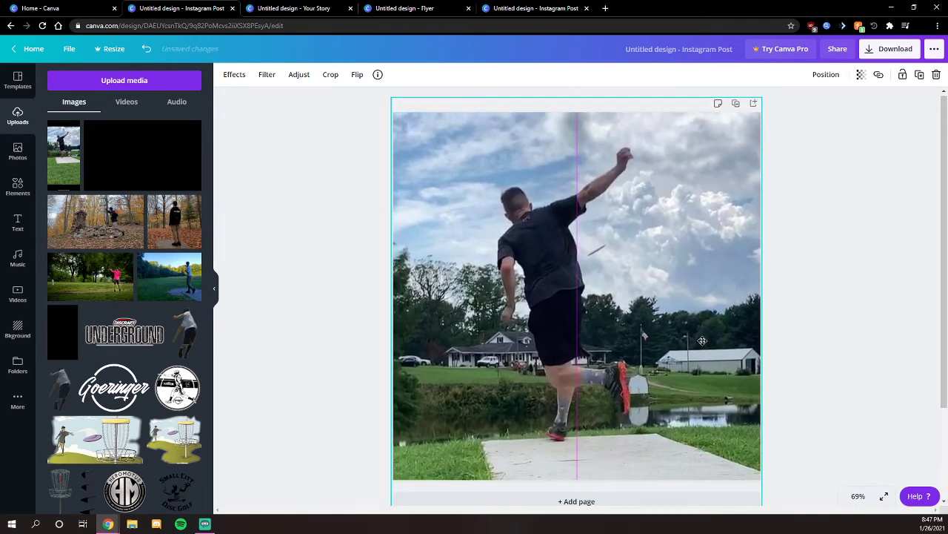
# - Check the flyer, 2021 post and 2020 story tabs, then return to the throw-photo post
pyautogui.click(428, 8)
pyautogui.click(500, 9)
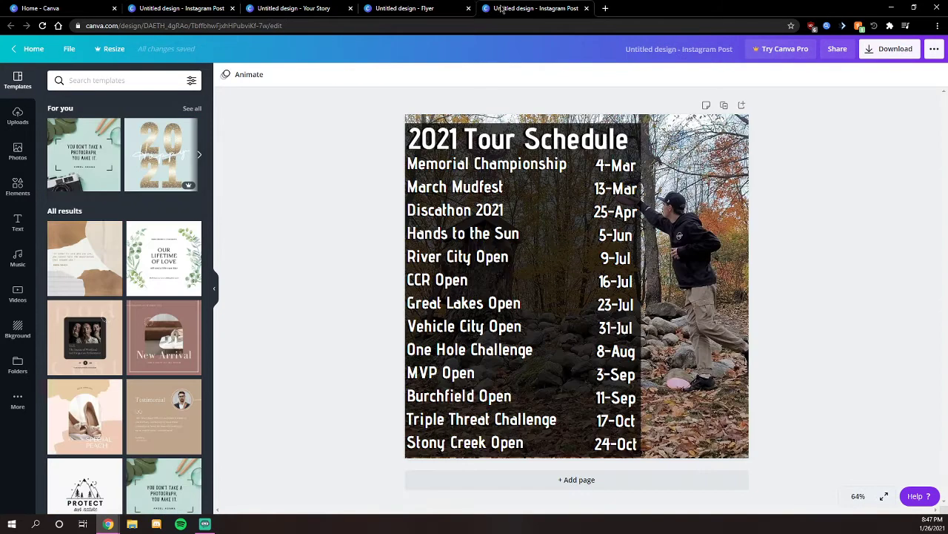
pyautogui.click(269, 8)
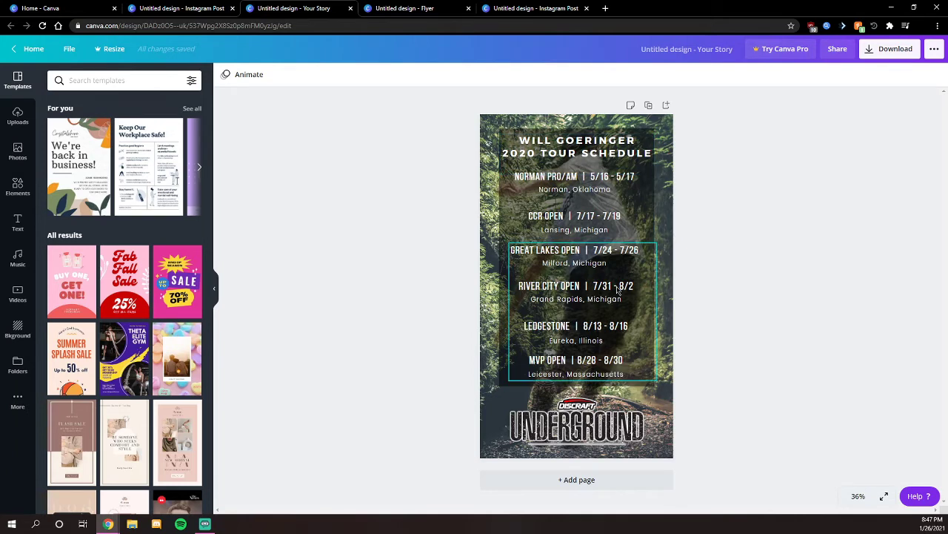
pyautogui.click(531, 6)
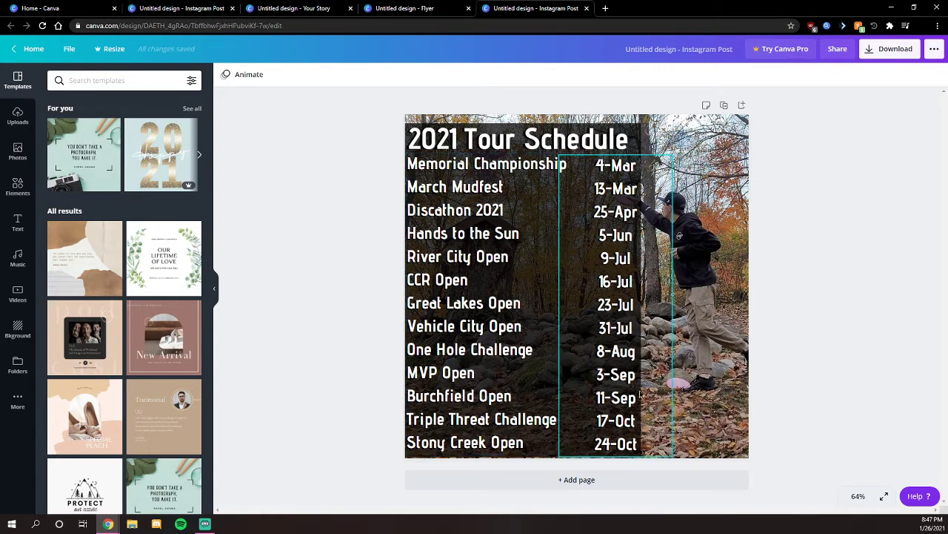
pyautogui.click(293, 8)
pyautogui.click(183, 6)
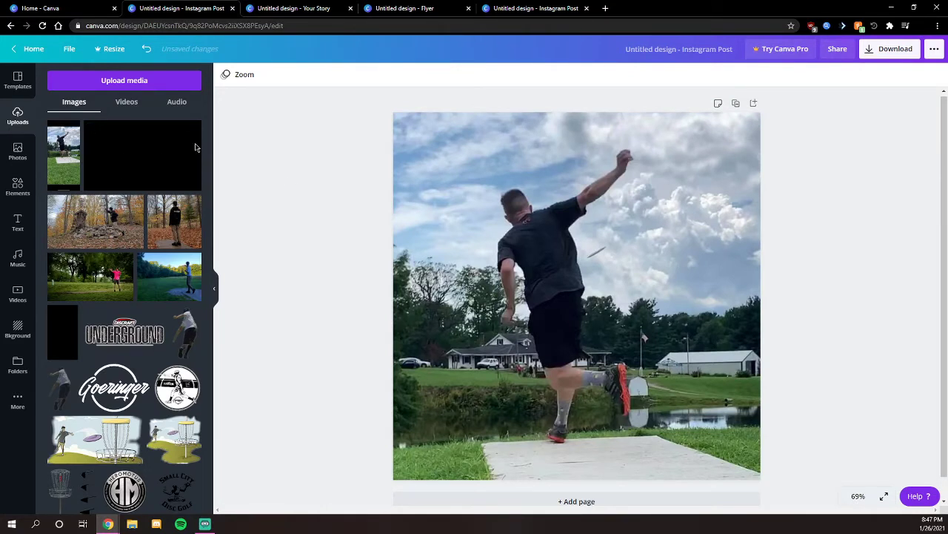
# - Place the uploaded black image over the photo as a large centred square
pyautogui.moveTo(126, 153); pyautogui.dragTo(620, 247)
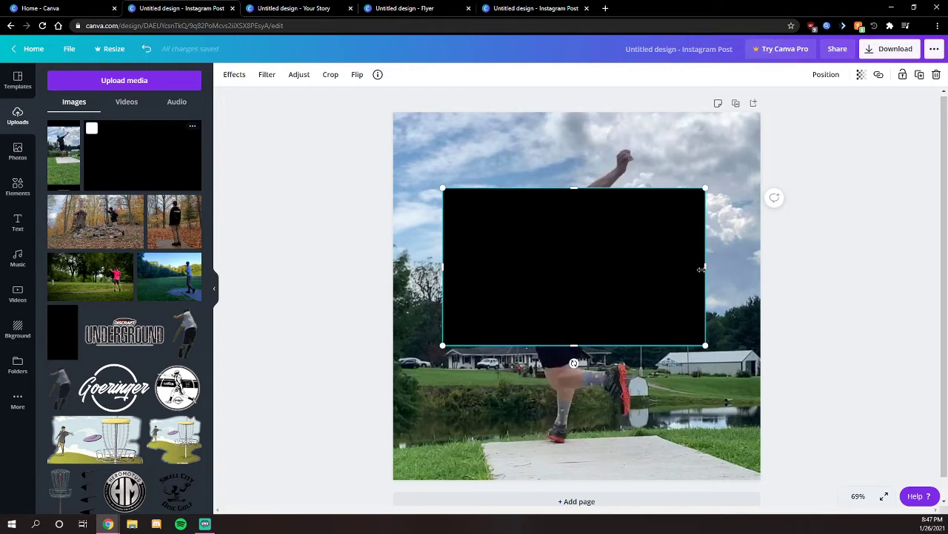
pyautogui.moveTo(705, 269); pyautogui.dragTo(600, 274)
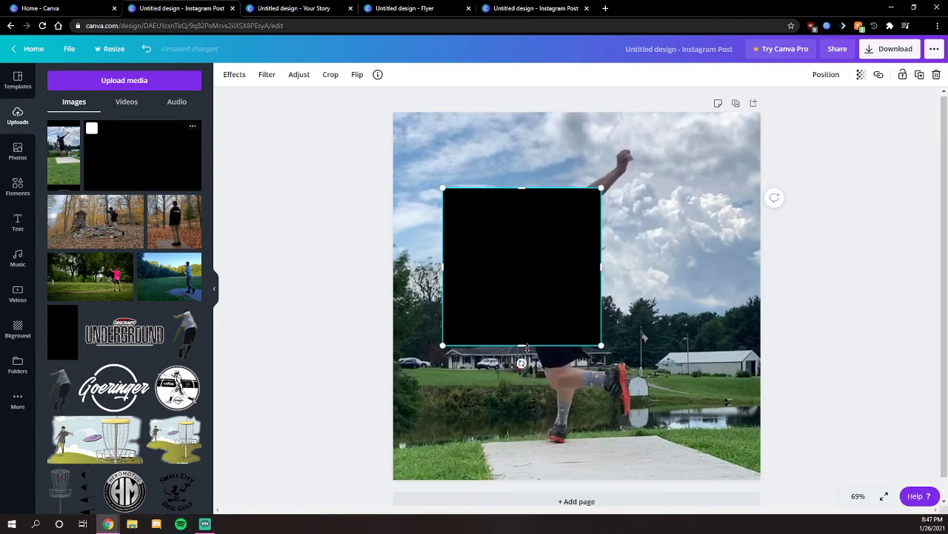
pyautogui.moveTo(522, 345); pyautogui.dragTo(521, 346)
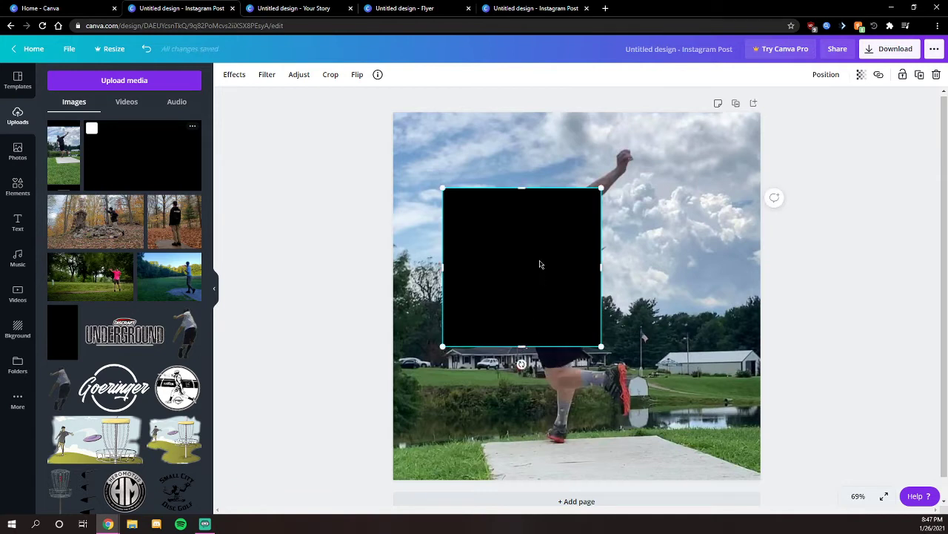
pyautogui.moveTo(540, 265); pyautogui.dragTo(506, 205)
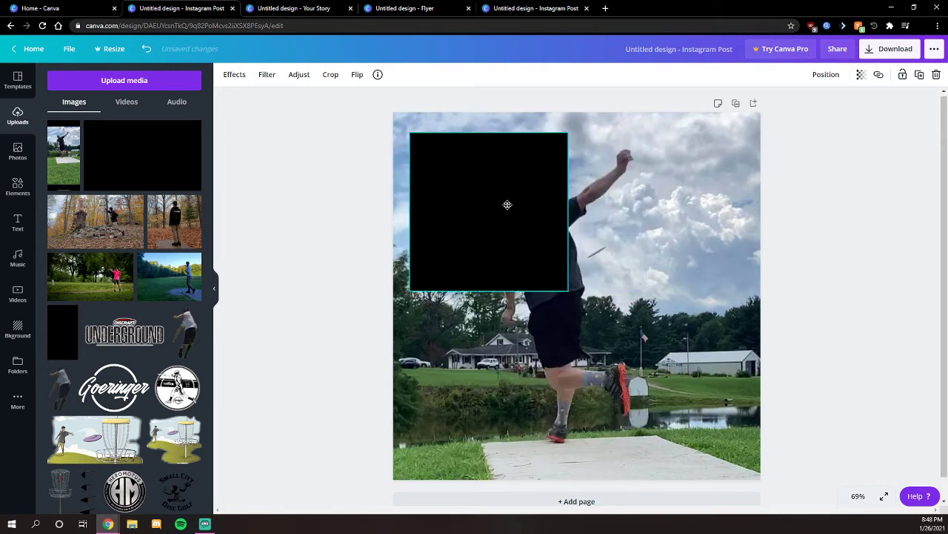
pyautogui.moveTo(569, 290); pyautogui.dragTo(772, 426)
pyautogui.moveTo(581, 300)
pyautogui.mouseDown()
pyautogui.moveTo(595, 294)
pyautogui.moveTo(583, 298)
pyautogui.mouseUp()
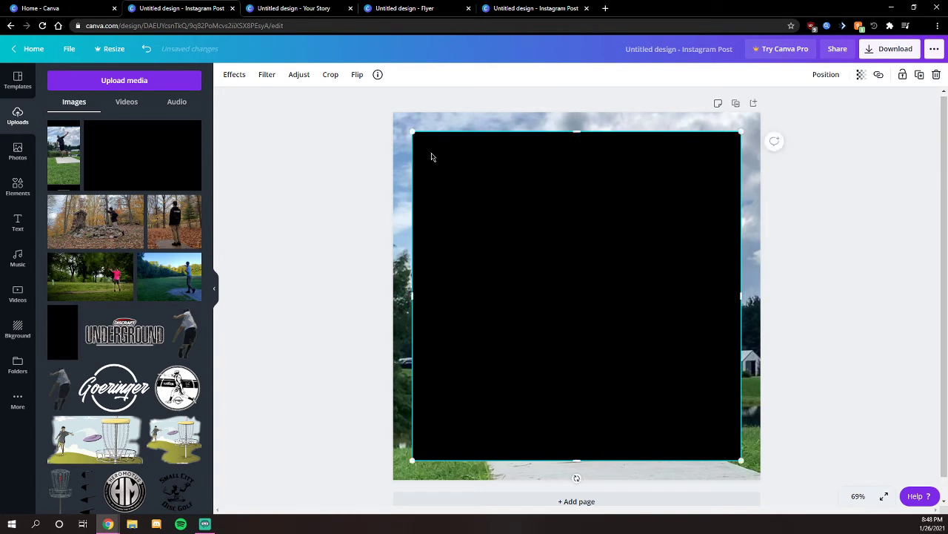
pyautogui.moveTo(413, 131); pyautogui.dragTo(402, 122)
pyautogui.moveTo(603, 220); pyautogui.dragTo(606, 227)
# - Set the black square's transparency to 50 to darken the photo
pyautogui.click(861, 74)
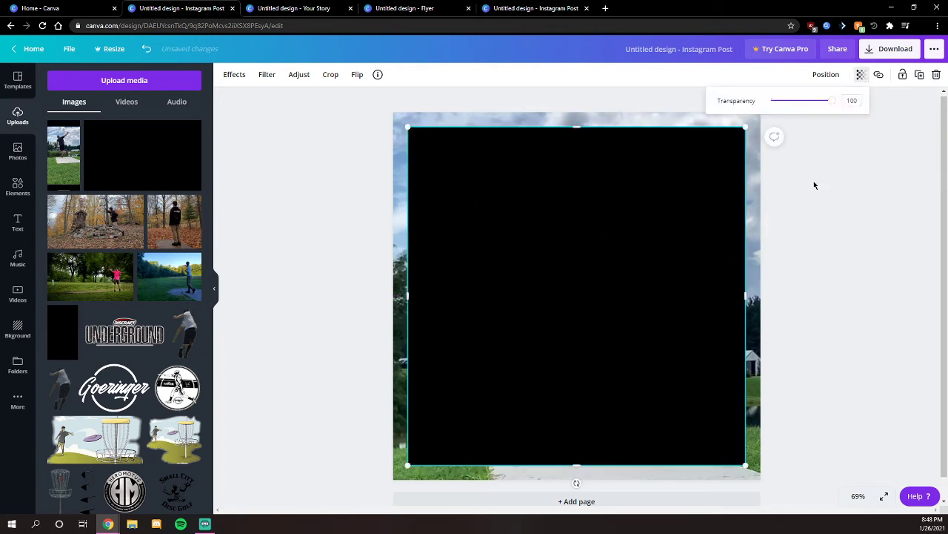
pyautogui.moveTo(845, 100); pyautogui.dragTo(874, 106)
pyautogui.write('50')
pyautogui.press('Return')
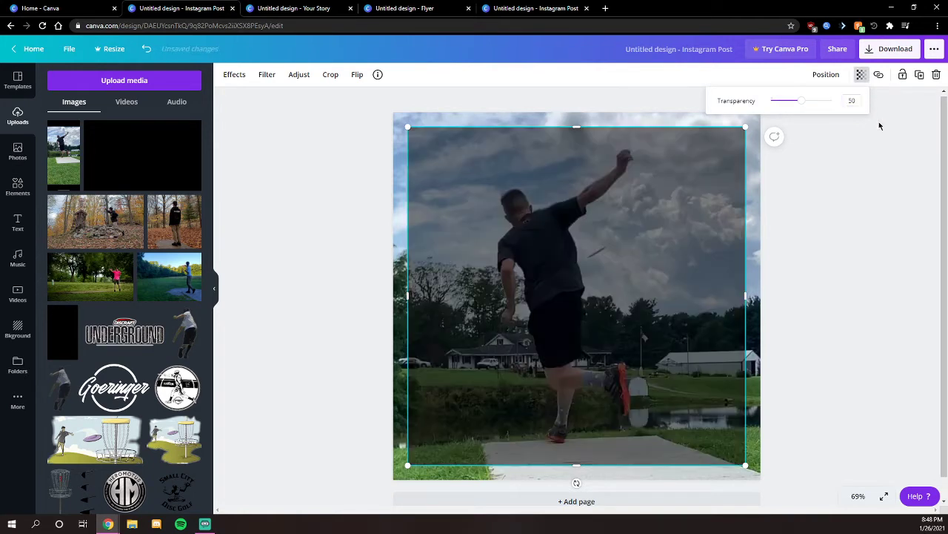
pyautogui.click(832, 224)
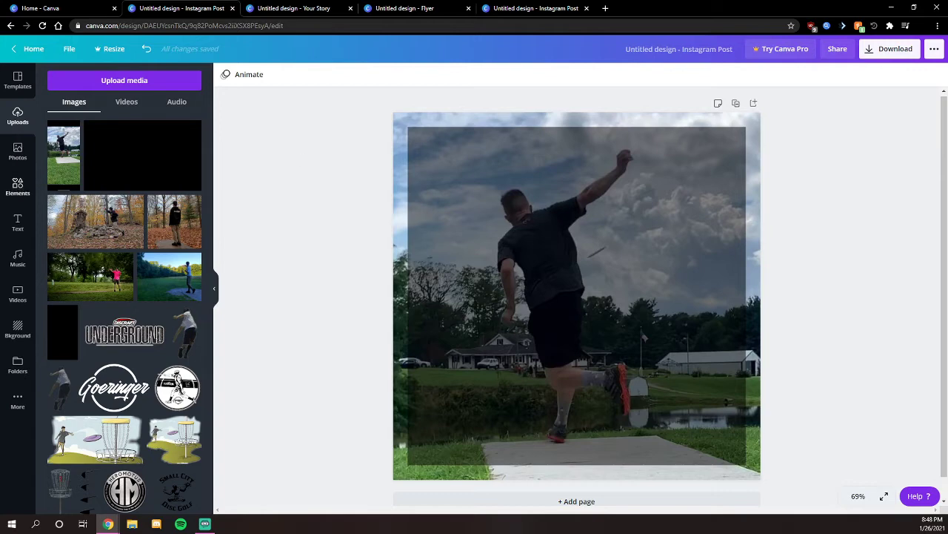
pyautogui.click(18, 222)
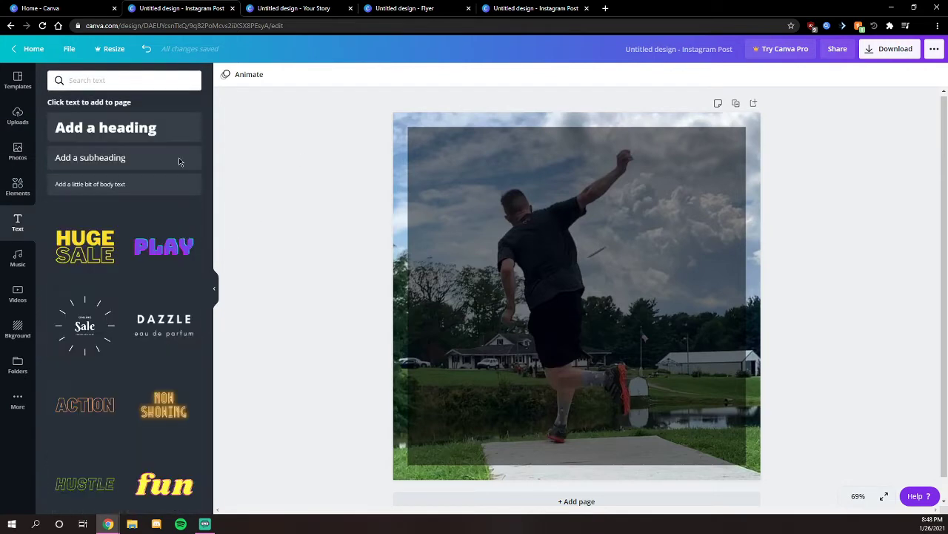
# - Add a three-line heading (player's name, member number, '2021 Tour Schedule'), scaled down at top centre
pyautogui.click(121, 132)
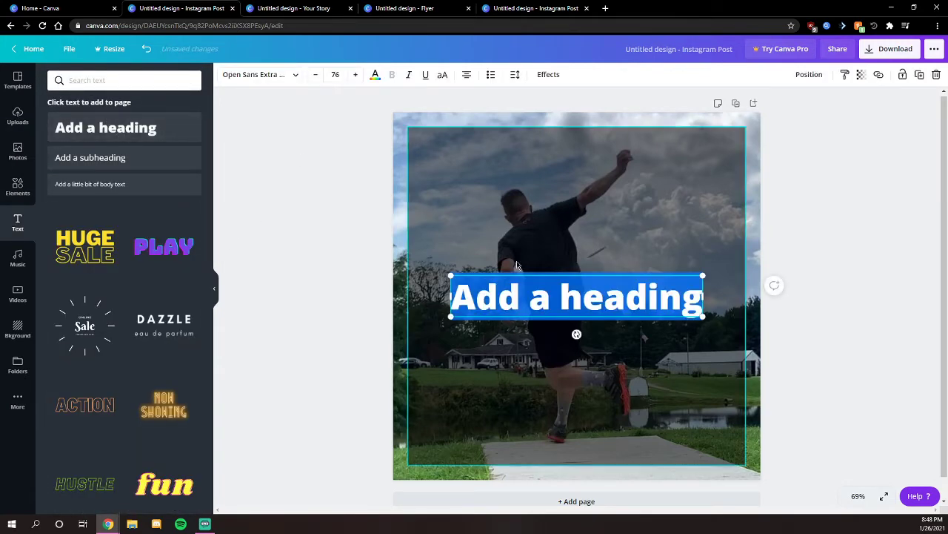
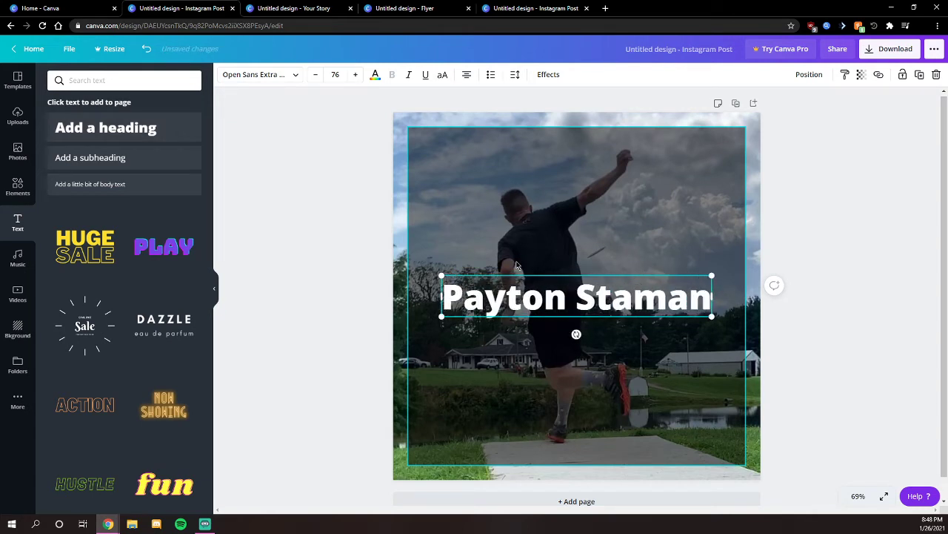
pyautogui.press('Return')
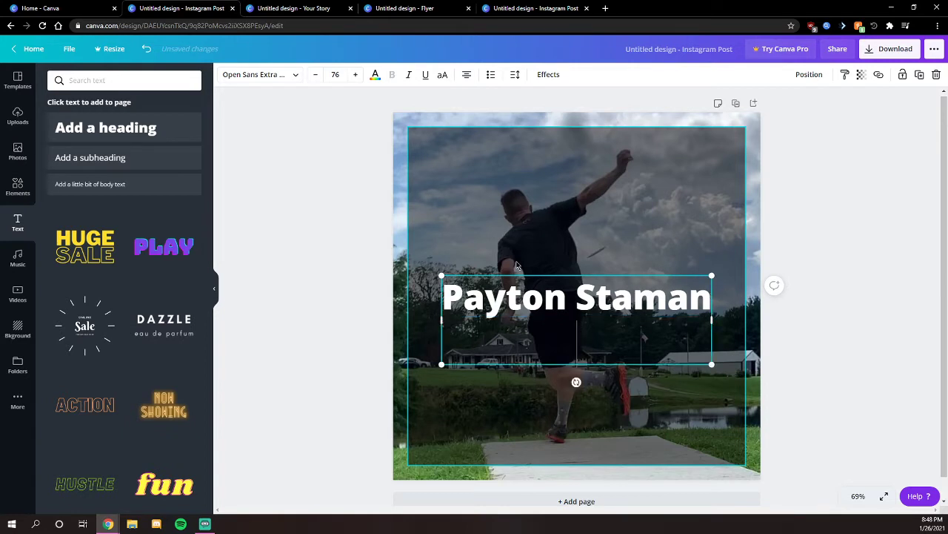
pyautogui.write('#136030')
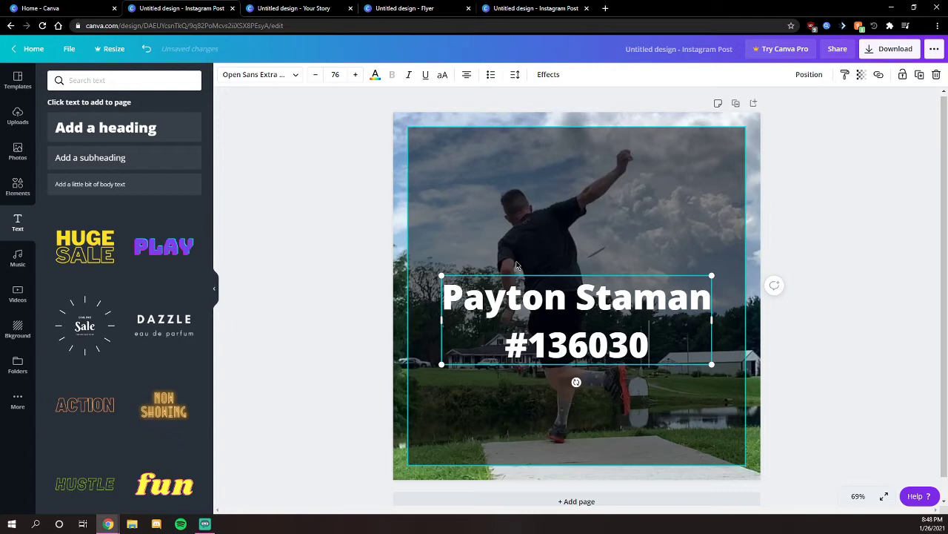
pyautogui.press('Return')
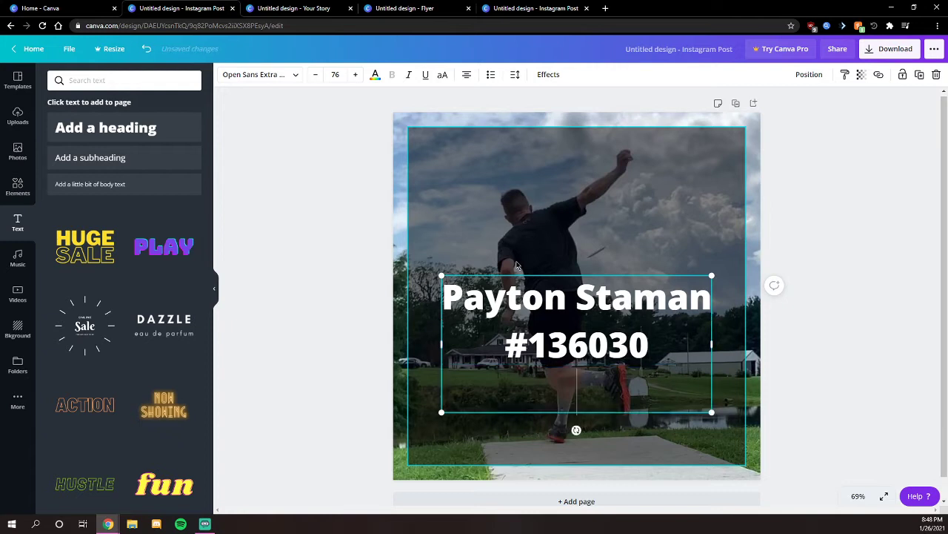
pyautogui.write('2021')
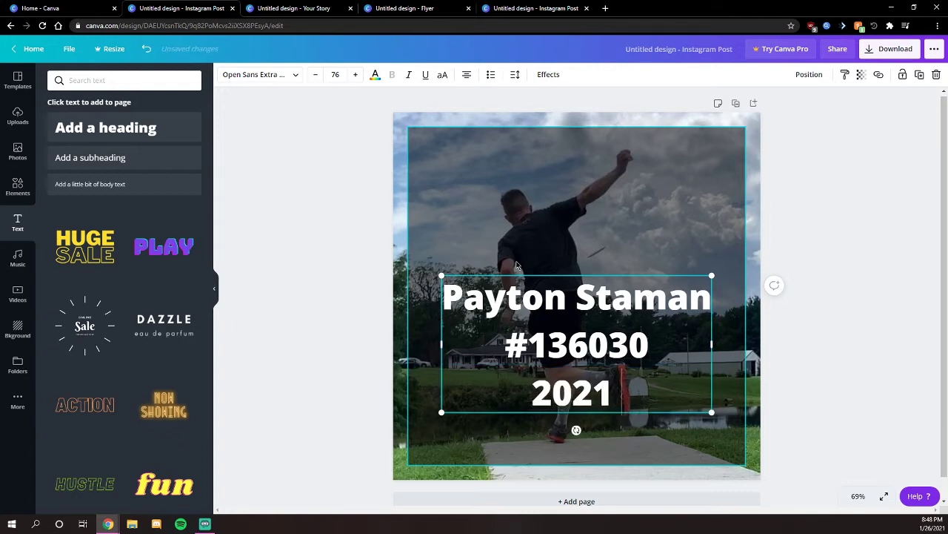
pyautogui.write(' Tour Scheuil')
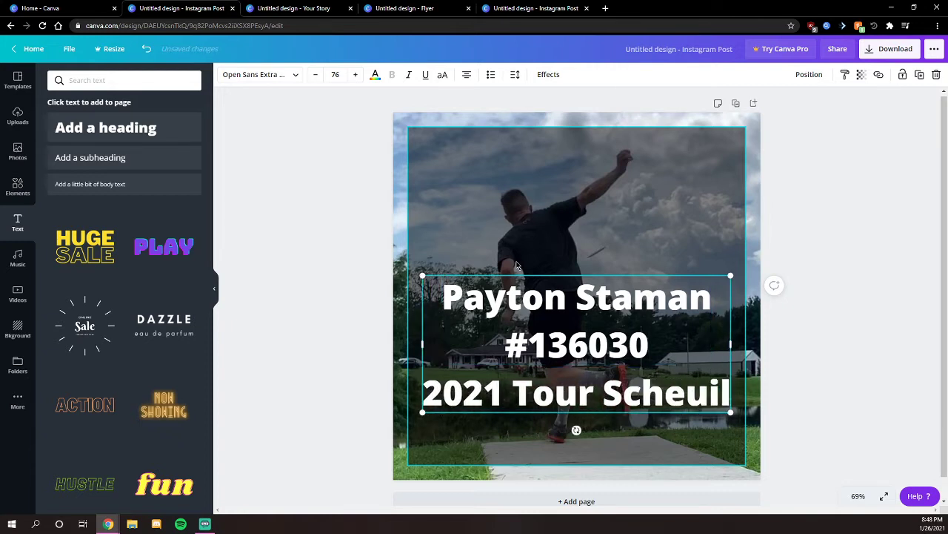
pyautogui.press('BackSpace')
pyautogui.press('BackSpace')
pyautogui.press('BackSpace')
pyautogui.write('dule')
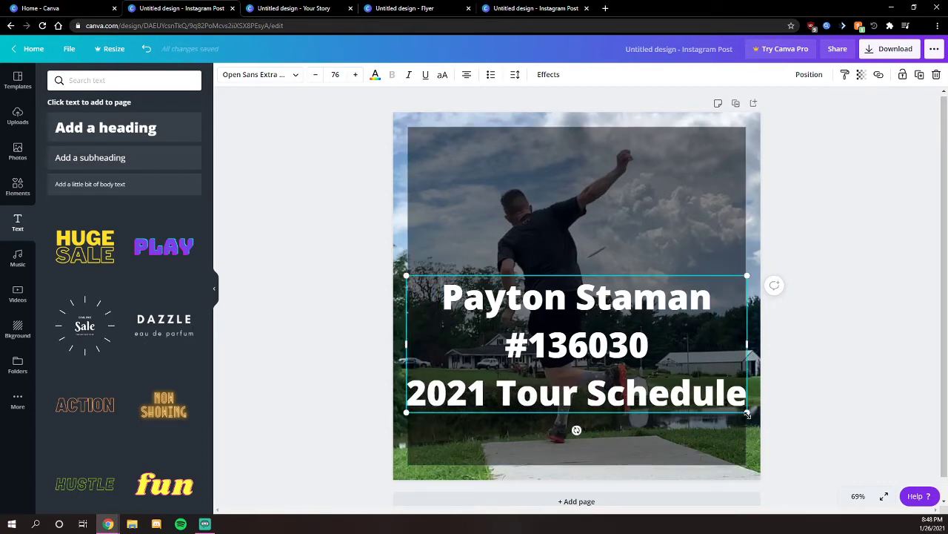
pyautogui.moveTo(750, 411); pyautogui.dragTo(657, 376)
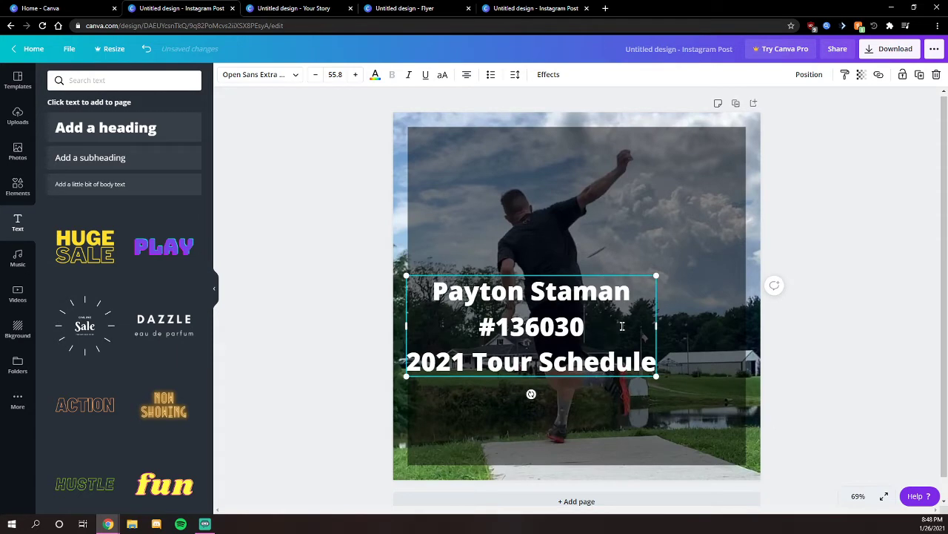
pyautogui.moveTo(602, 378); pyautogui.dragTo(649, 232)
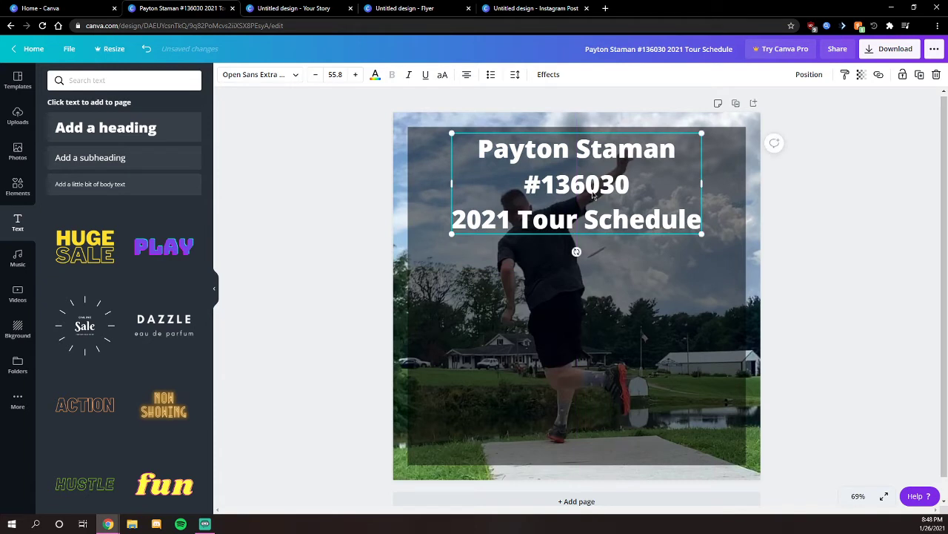
# - Shrink the heading font size and widen its text box to both sides
pyautogui.tripleClick(519, 193)
pyautogui.hotkey('ctrl', 'a')
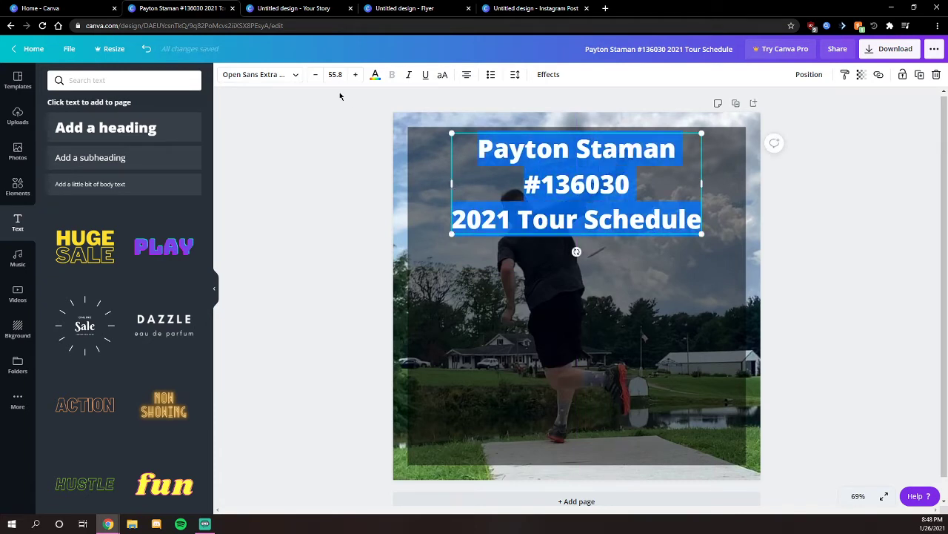
pyautogui.click(316, 75)
pyautogui.click(316, 75)
pyautogui.click(317, 75)
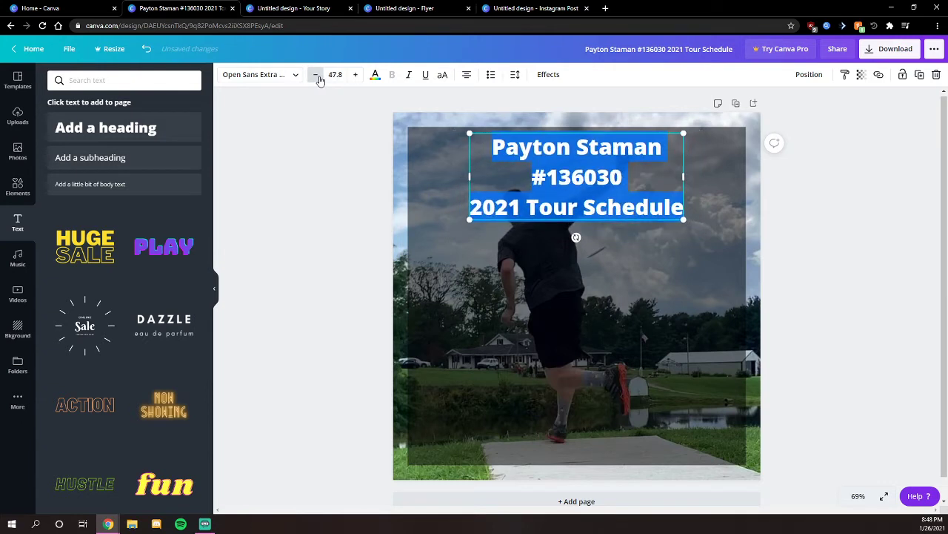
pyautogui.click(318, 75)
pyautogui.click(318, 76)
pyautogui.click(318, 75)
pyautogui.click(318, 75)
pyautogui.moveTo(472, 176); pyautogui.dragTo(415, 173)
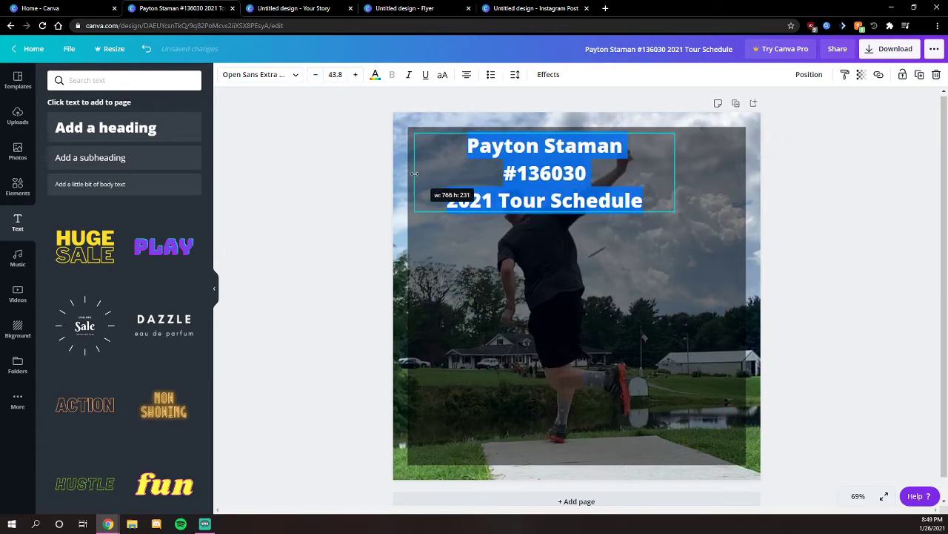
pyautogui.moveTo(675, 173); pyautogui.dragTo(739, 175)
pyautogui.moveTo(707, 212)
pyautogui.mouseDown()
pyautogui.moveTo(708, 344)
pyautogui.moveTo(706, 213)
pyautogui.mouseUp()
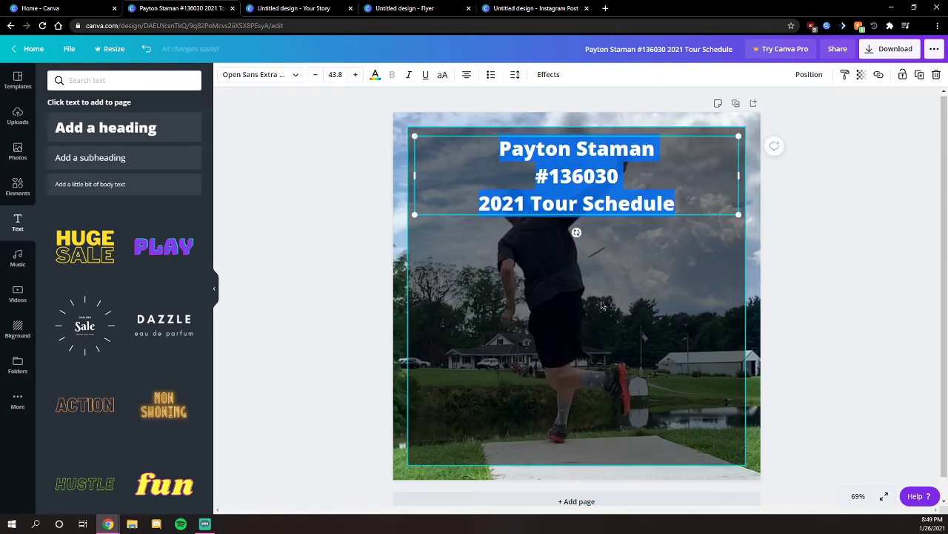
# - Delete the line break so the heading reads on two lines, then reselect the title
pyautogui.click(644, 202)
pyautogui.click(656, 157)
pyautogui.press('Delete')
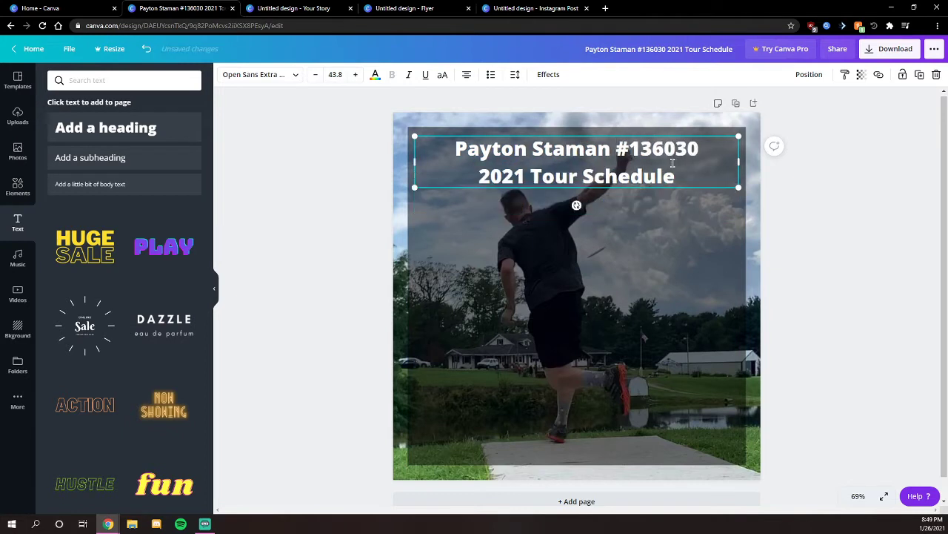
pyautogui.click(738, 207)
pyautogui.click(840, 181)
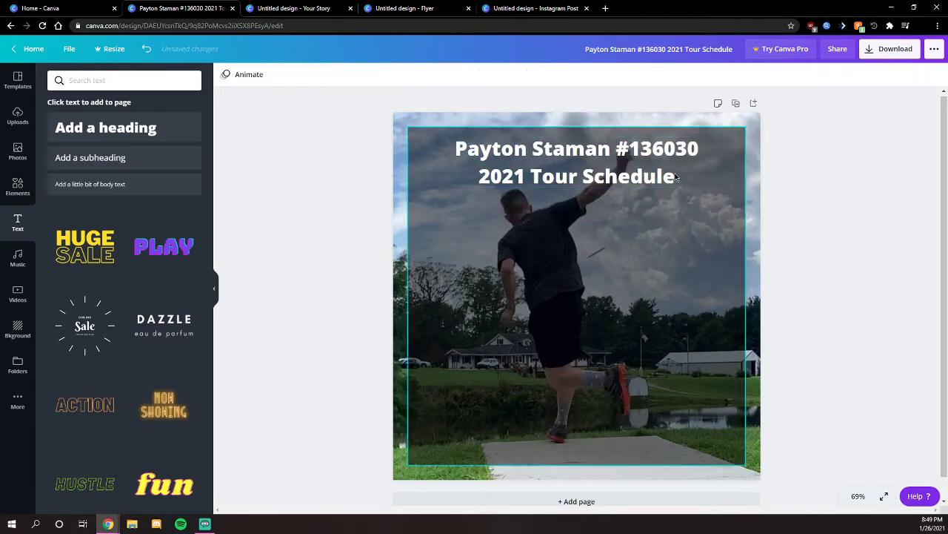
pyautogui.click(646, 177)
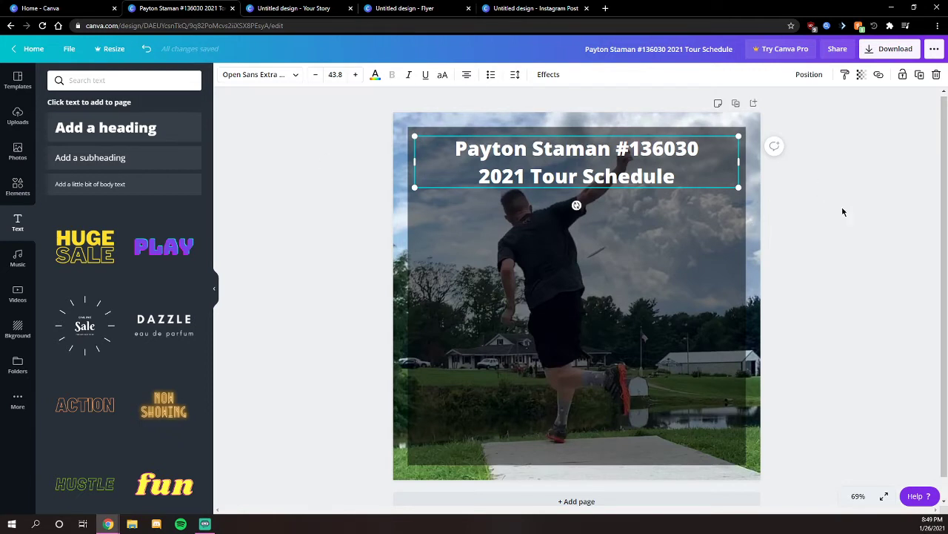
pyautogui.click(827, 220)
pyautogui.click(627, 178)
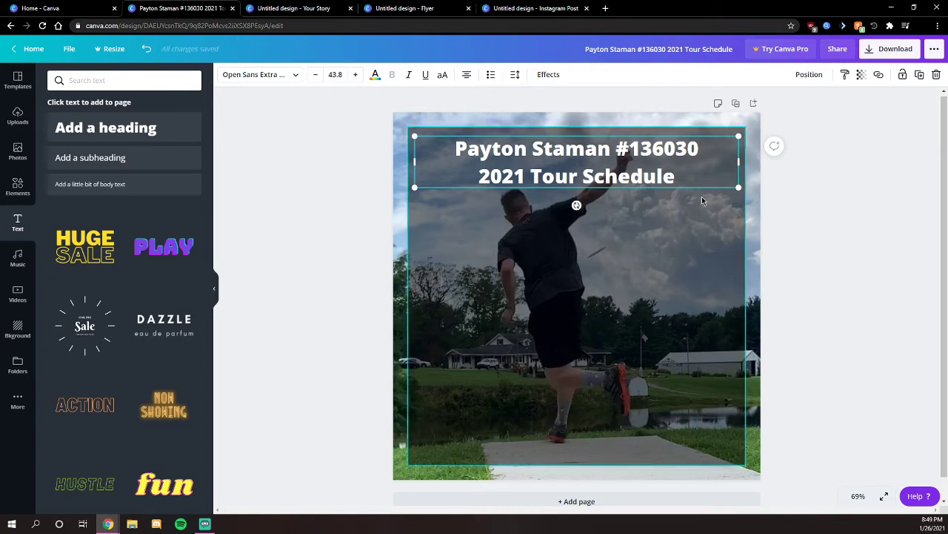
pyautogui.click(549, 75)
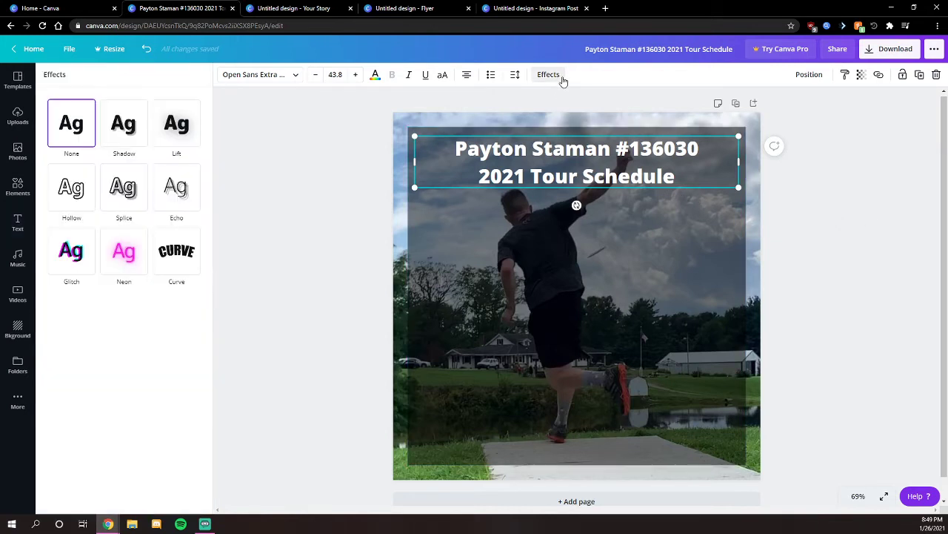
# - Give the title a black drop shadow with transparency 100
pyautogui.click(126, 131)
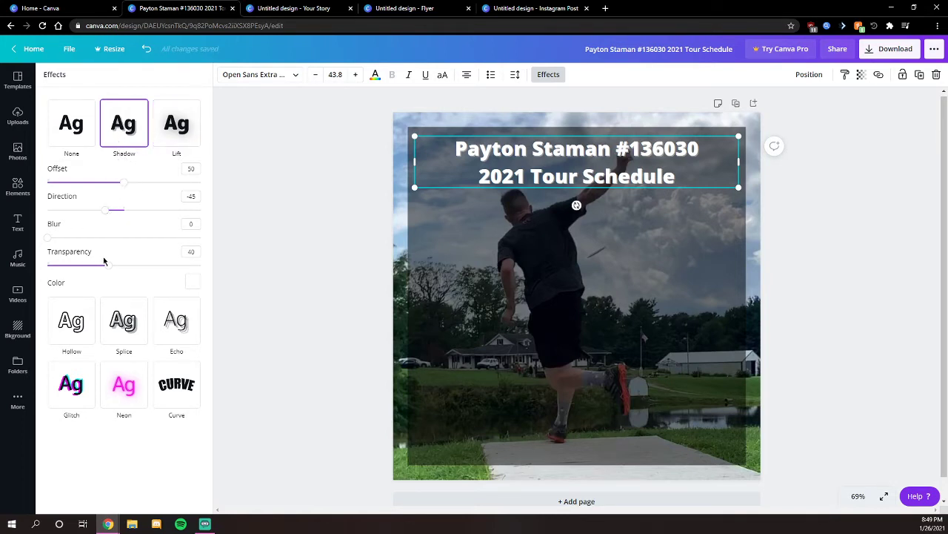
pyautogui.moveTo(107, 271); pyautogui.dragTo(189, 264)
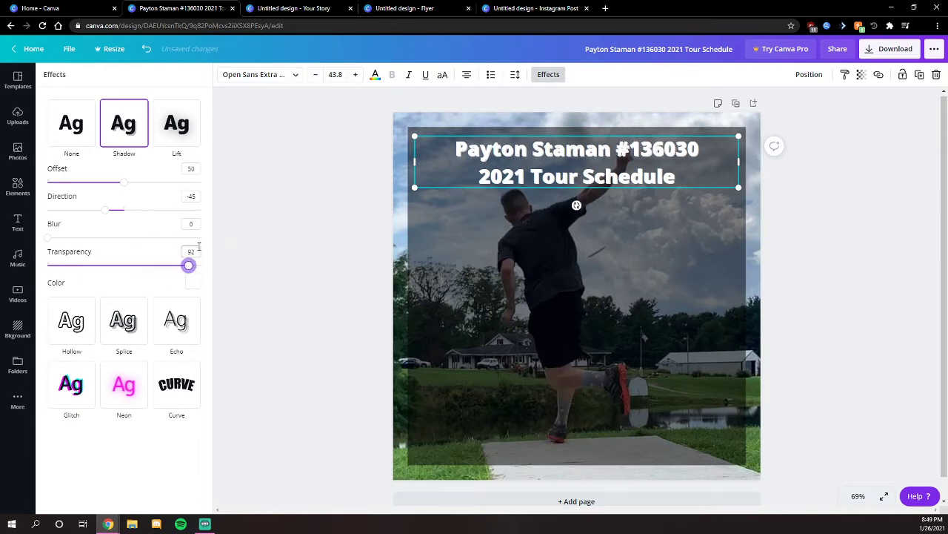
pyautogui.click(134, 135)
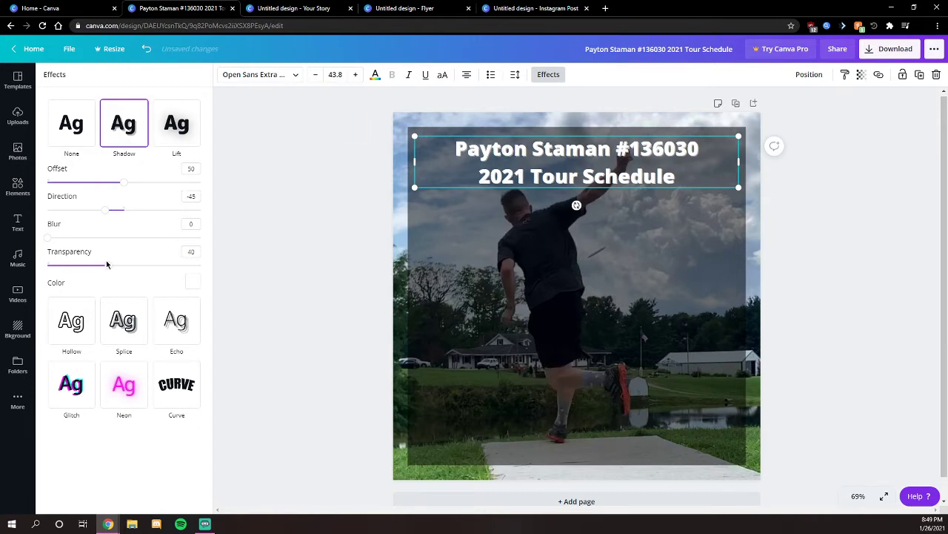
pyautogui.click(192, 281)
pyautogui.click(63, 416)
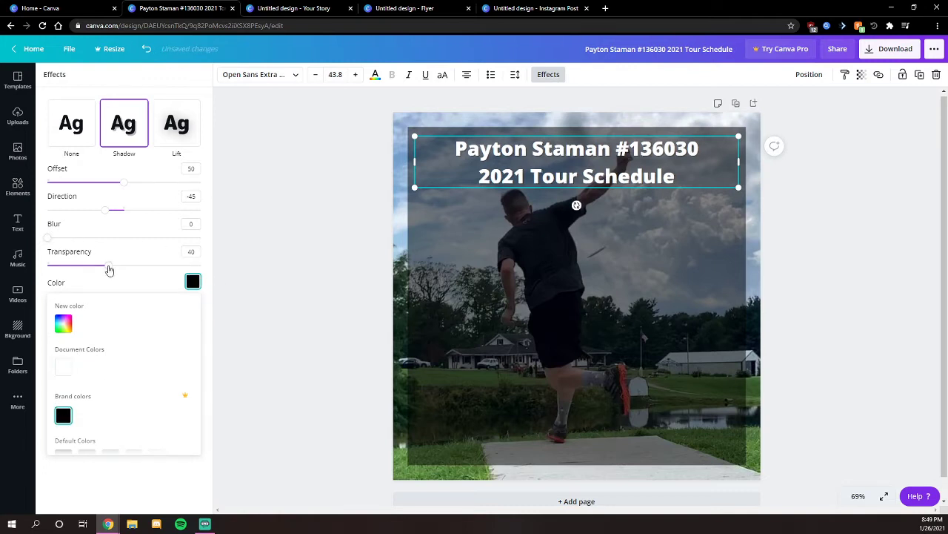
pyautogui.moveTo(109, 271); pyautogui.dragTo(204, 267)
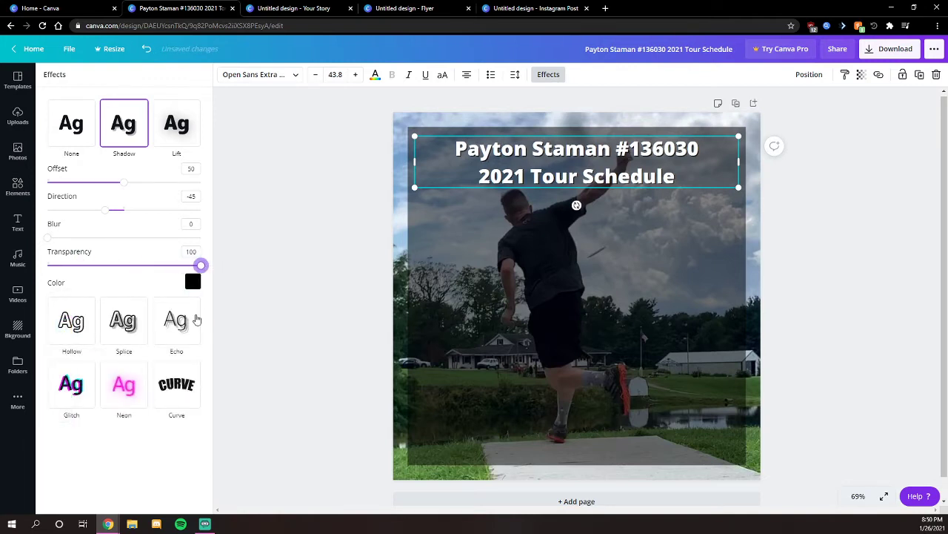
# - Try a red shadow colour, revert it to black, and close the effect options
pyautogui.click(193, 281)
pyautogui.scroll(-3, 108, 373)
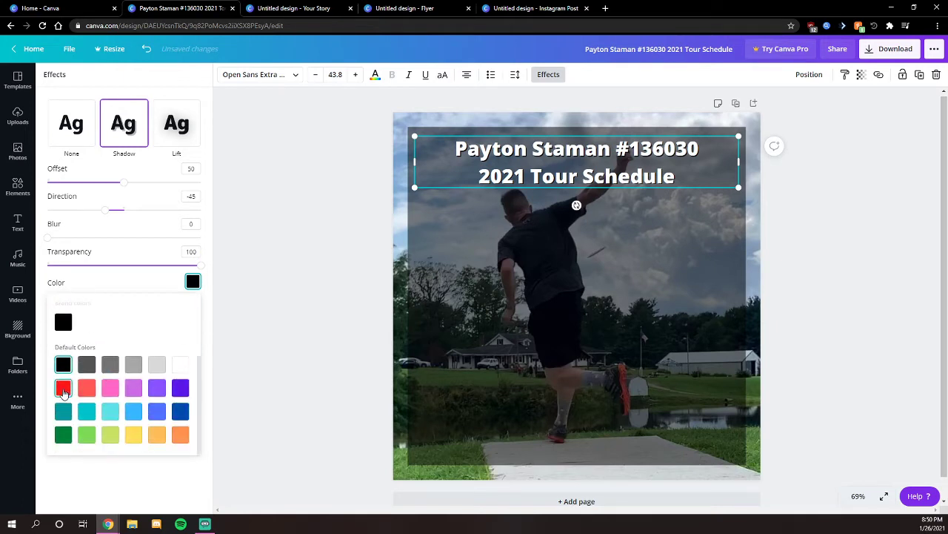
pyautogui.click(63, 388)
pyautogui.click(64, 320)
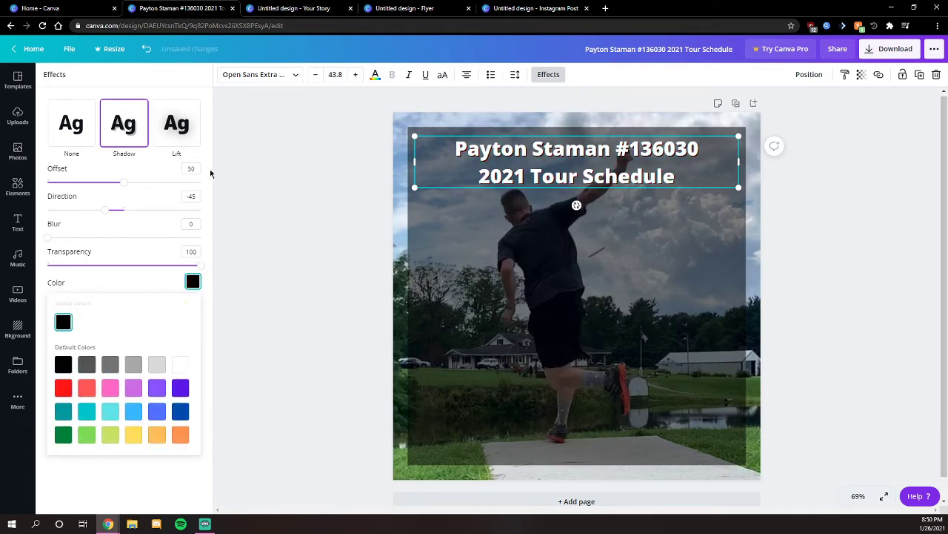
pyautogui.scroll(1, 275, 219)
pyautogui.click(366, 223)
pyautogui.click(824, 218)
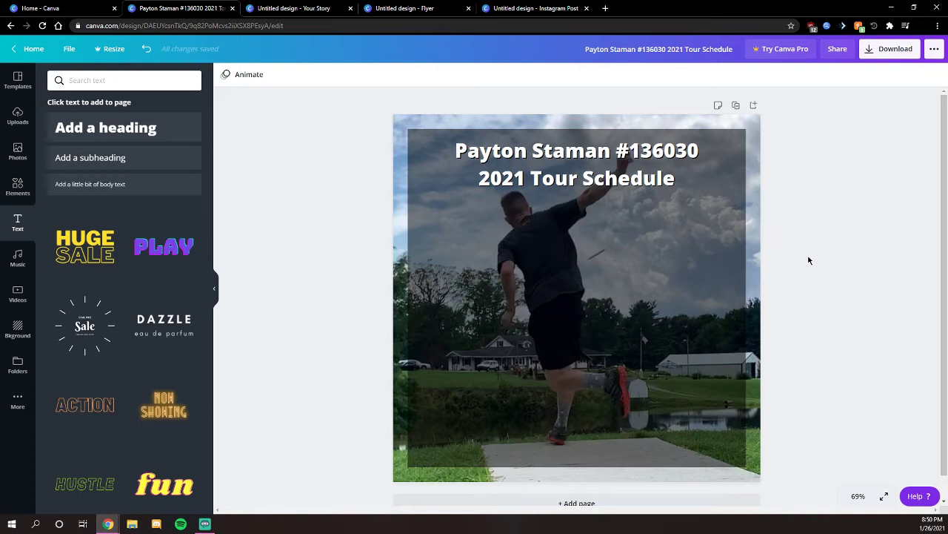
# - Step the title font size down six times, then back up two
pyautogui.click(572, 255)
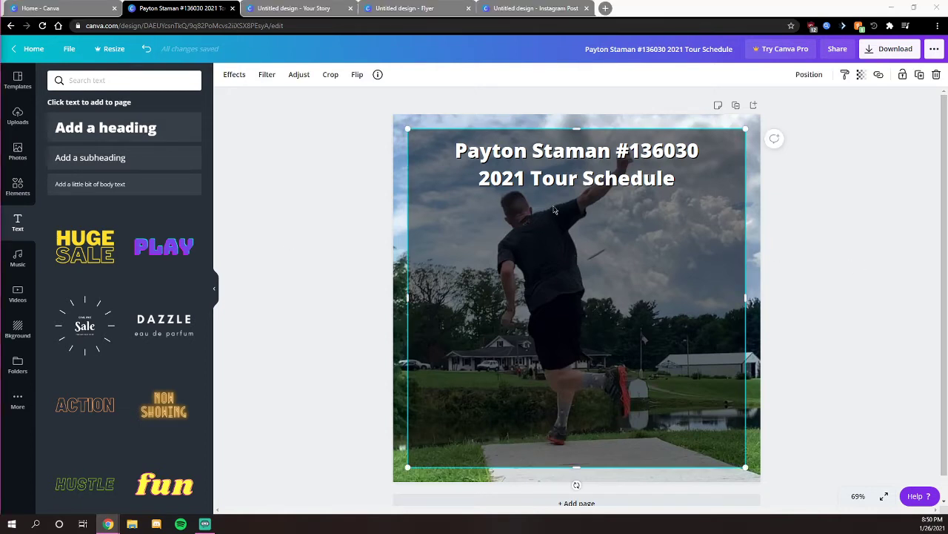
pyautogui.click(594, 174)
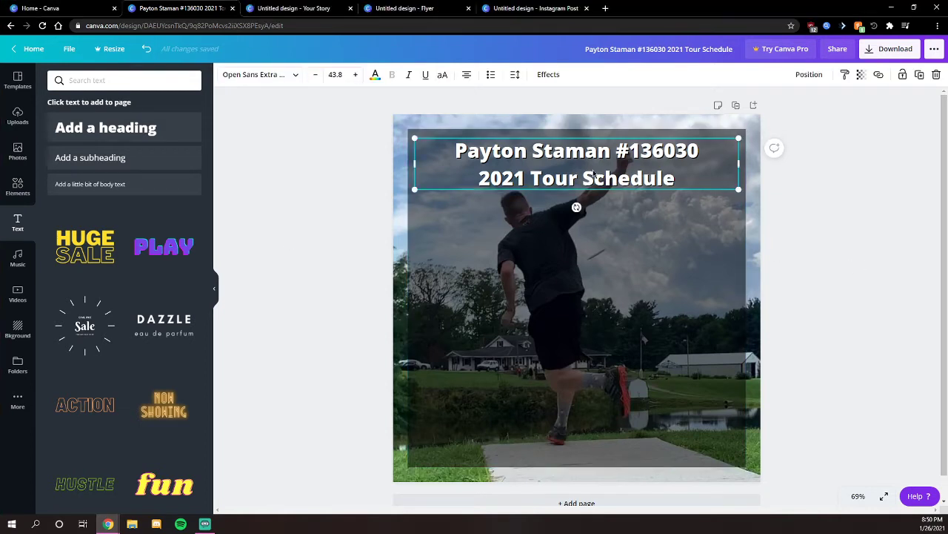
pyautogui.click(315, 74)
pyautogui.click(315, 74)
pyautogui.click(314, 74)
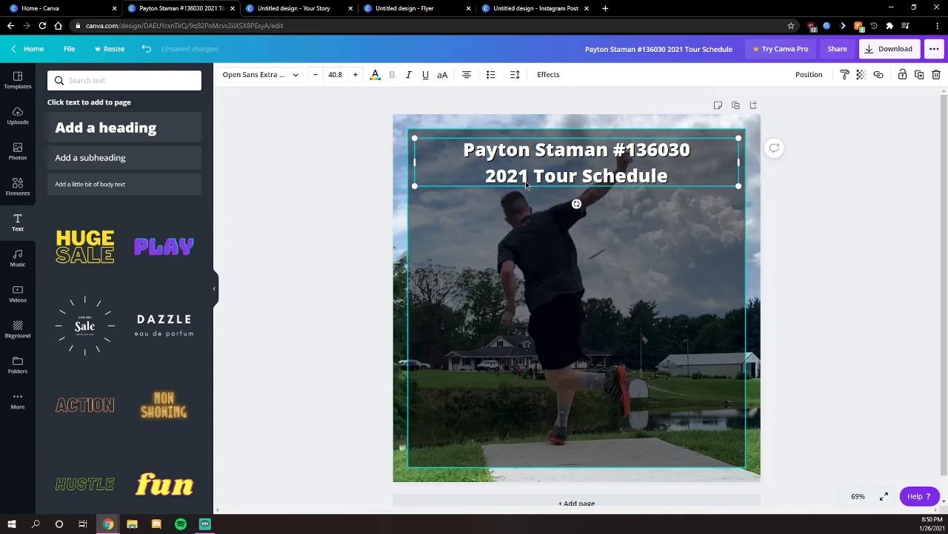
pyautogui.click(315, 74)
pyautogui.click(315, 74)
pyautogui.click(315, 74)
pyautogui.click(314, 74)
pyautogui.click(315, 74)
pyautogui.click(315, 74)
pyautogui.click(315, 74)
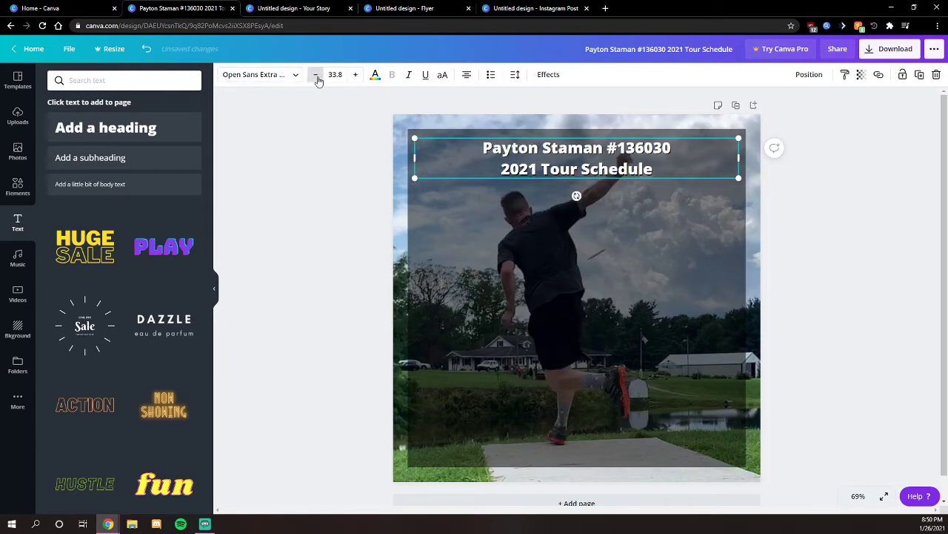
pyautogui.click(355, 74)
pyautogui.click(355, 74)
pyautogui.click(355, 74)
pyautogui.click(355, 74)
# - Drag the dark overlay's top edge down so it starts below the title
pyautogui.click(577, 197)
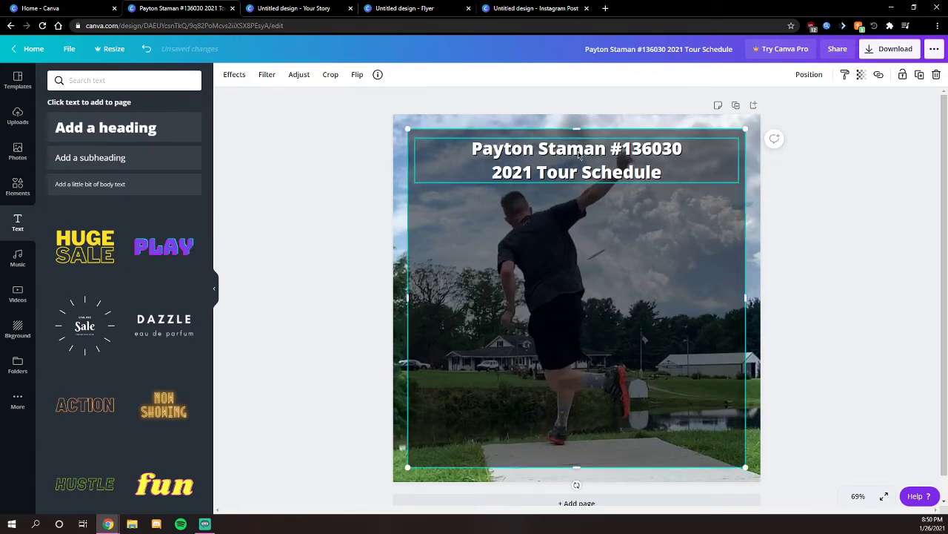
pyautogui.moveTo(577, 129); pyautogui.dragTo(577, 169)
pyautogui.click(586, 148)
pyautogui.click(575, 156)
pyautogui.moveTo(629, 233); pyautogui.dragTo(626, 246)
pyautogui.moveTo(580, 183); pyautogui.dragTo(608, 117)
# - Enlarge the title text to size 45.8 across nearly the full width
pyautogui.click(599, 139)
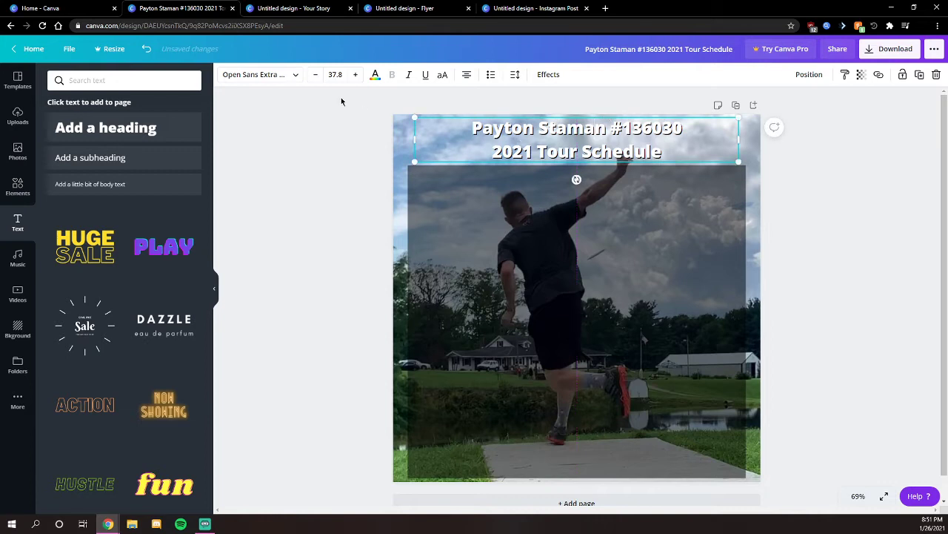
pyautogui.click(356, 74)
pyautogui.click(355, 74)
pyautogui.click(356, 74)
pyautogui.click(356, 74)
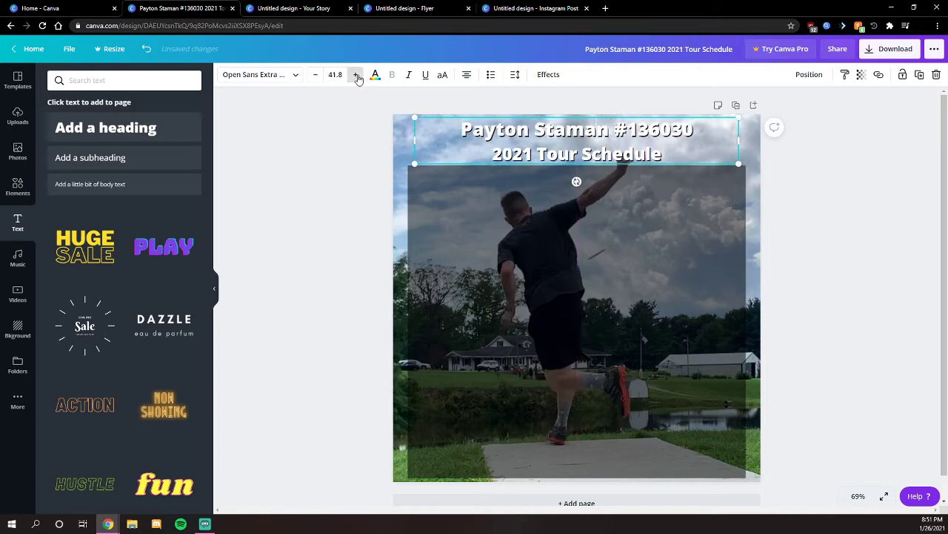
pyautogui.click(356, 75)
pyautogui.click(356, 75)
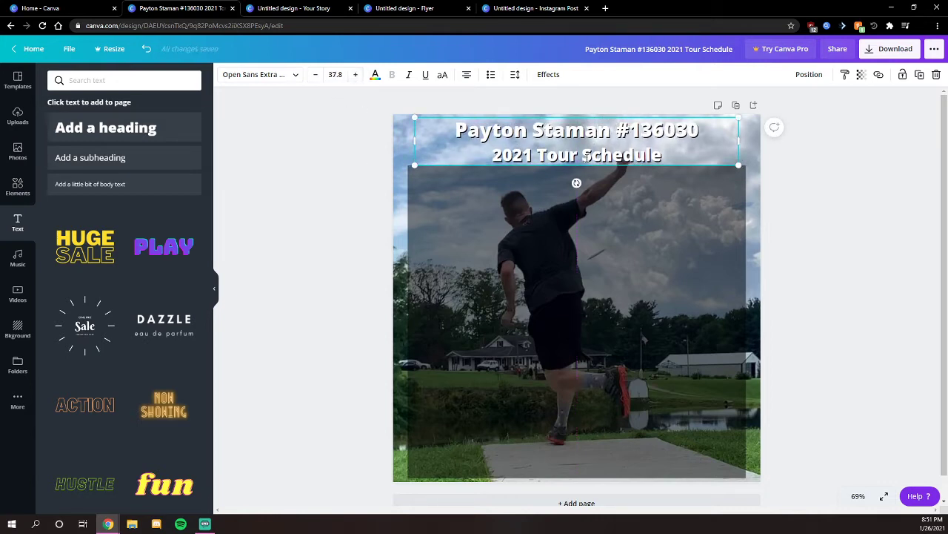
pyautogui.click(357, 74)
pyautogui.click(357, 74)
pyautogui.click(356, 75)
pyautogui.click(357, 75)
pyautogui.click(356, 75)
pyautogui.click(356, 74)
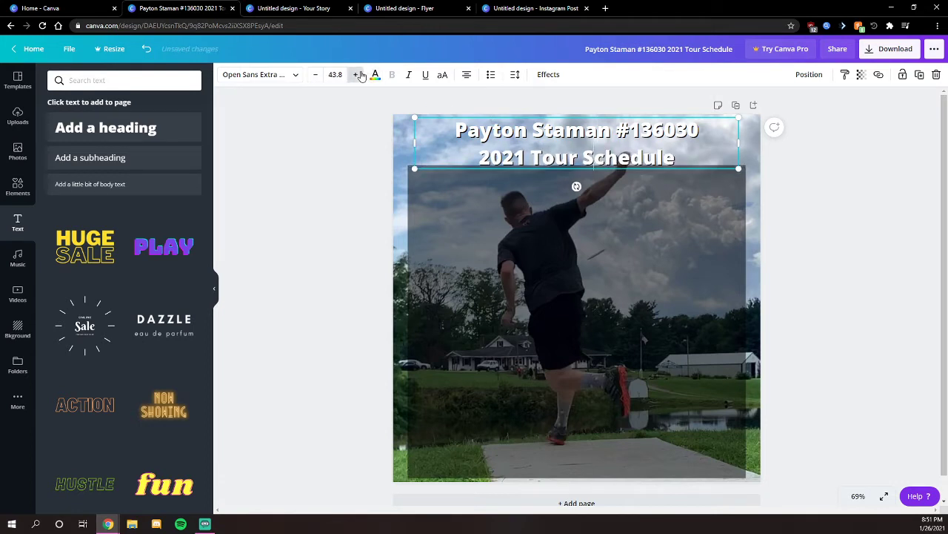
pyautogui.click(357, 74)
pyautogui.click(357, 74)
pyautogui.click(515, 75)
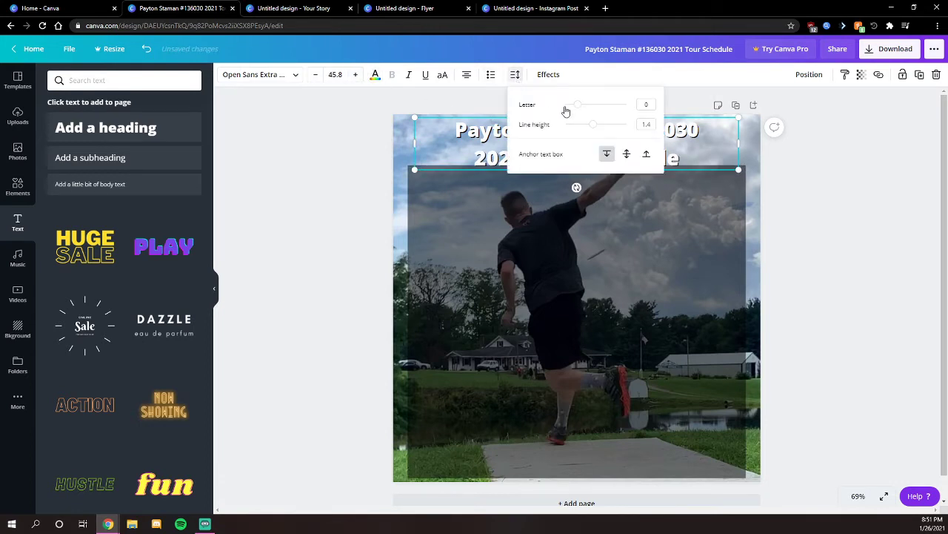
# - Undo the title's last font size increase, leaving letter spacing at 0
pyautogui.moveTo(578, 108); pyautogui.dragTo(579, 110)
pyautogui.hotkey('ctrl', 'z')
pyautogui.hotkey('ctrl', 'z')
pyautogui.doubleClick(679, 131)
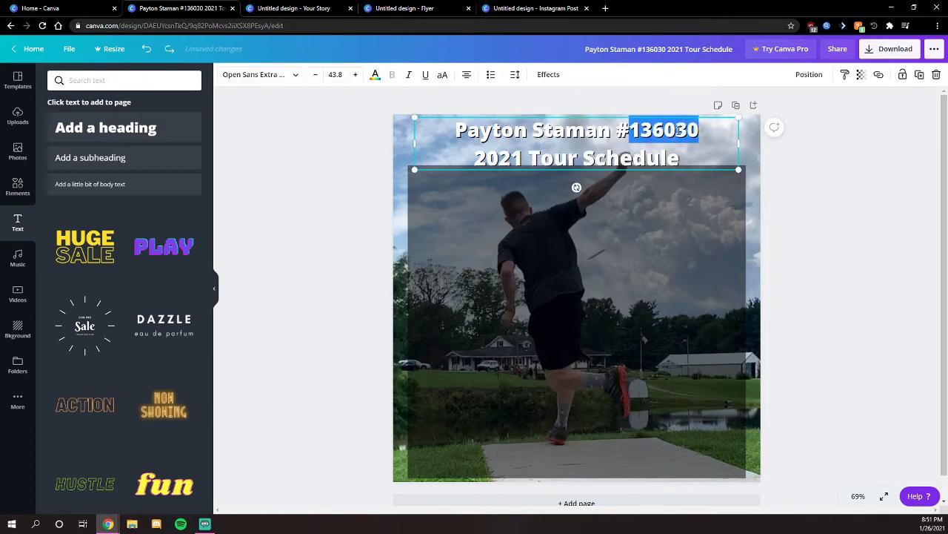
pyautogui.click(515, 75)
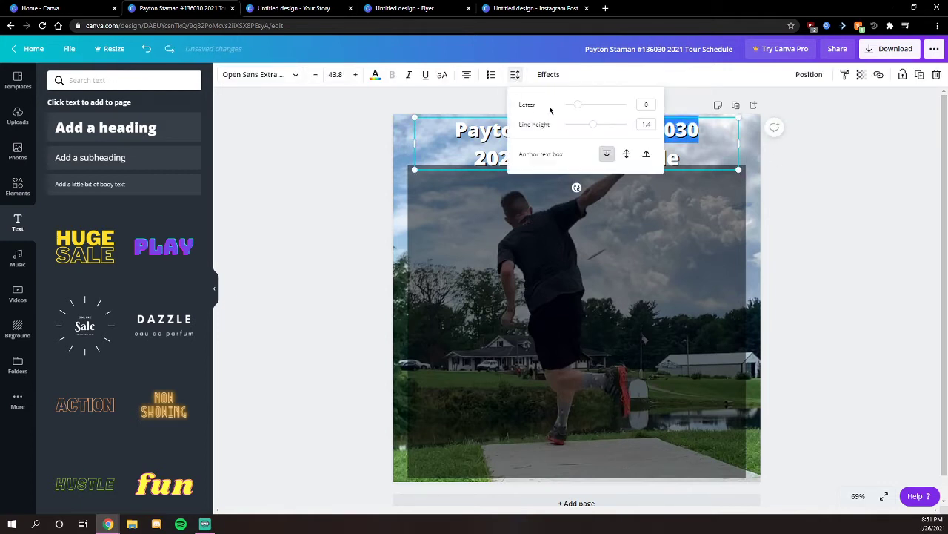
pyautogui.click(486, 163)
# - Tighten the title's line height from 1.4 to 0.97, then reselect the title box
pyautogui.click(515, 75)
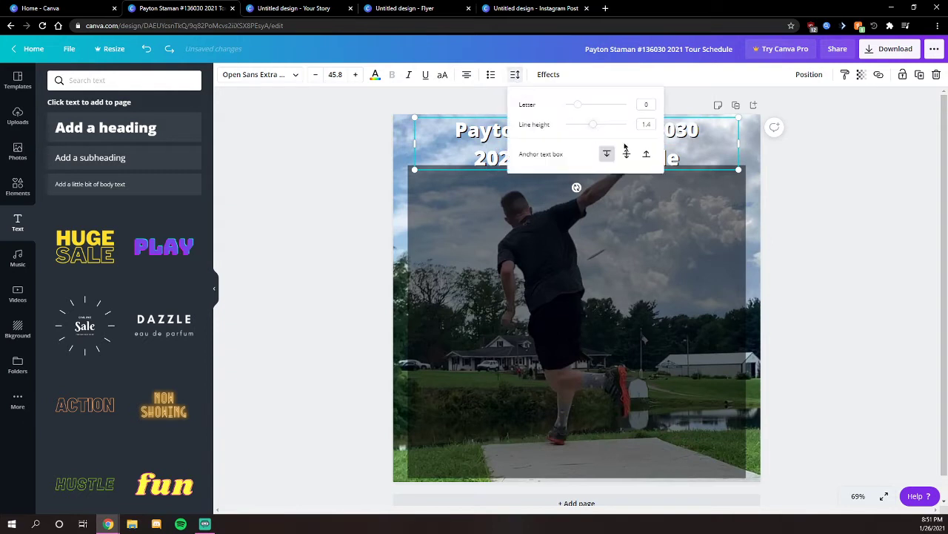
pyautogui.moveTo(590, 125); pyautogui.dragTo(582, 129)
pyautogui.click(480, 136)
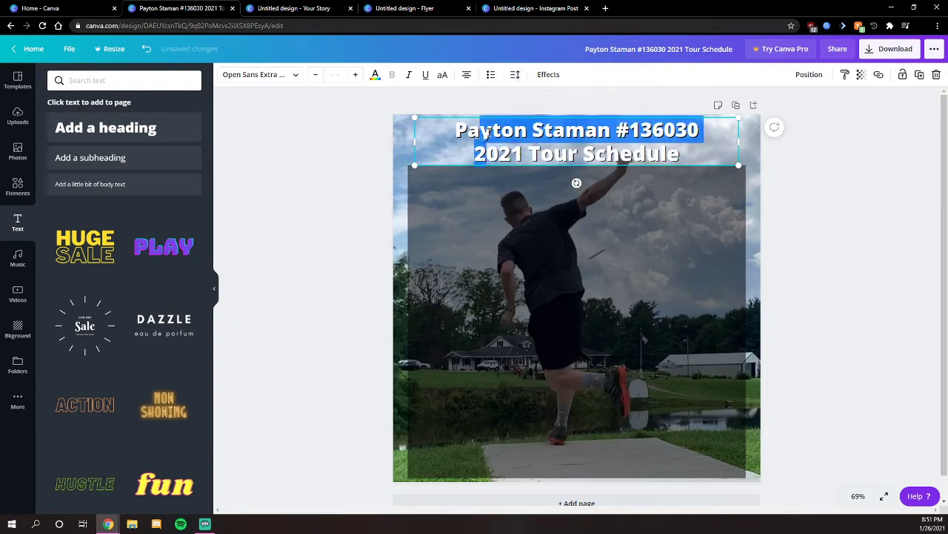
pyautogui.click(492, 130)
pyautogui.click(517, 79)
pyautogui.click(517, 79)
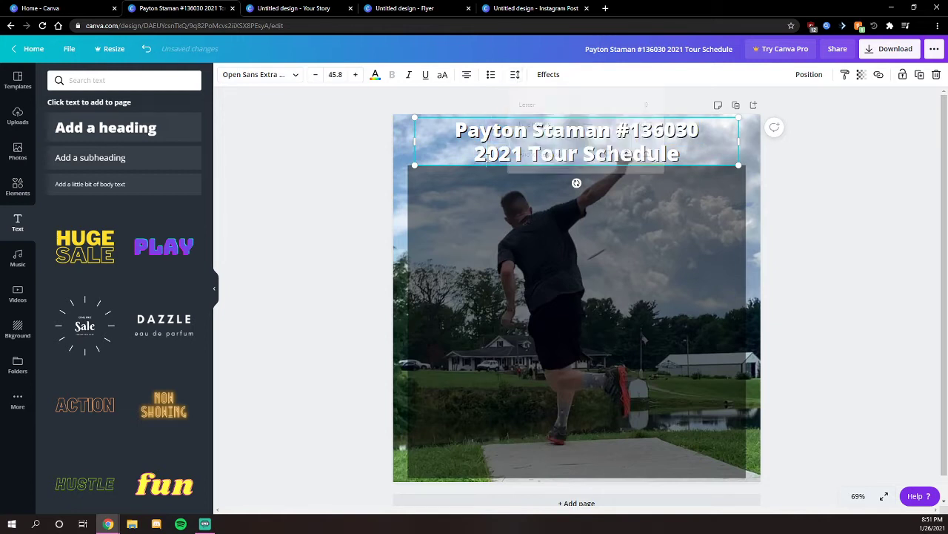
pyautogui.click(518, 79)
pyautogui.click(518, 79)
pyautogui.click(820, 193)
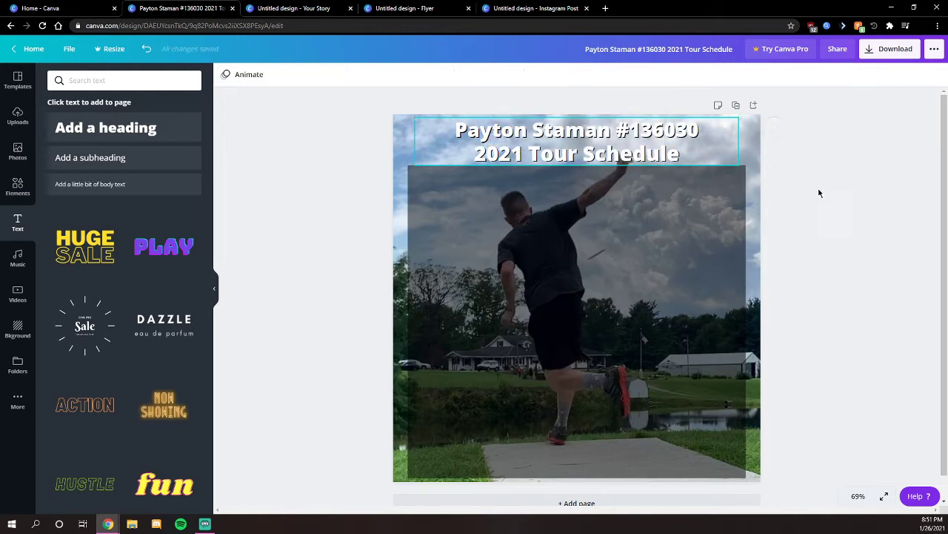
pyautogui.click(637, 160)
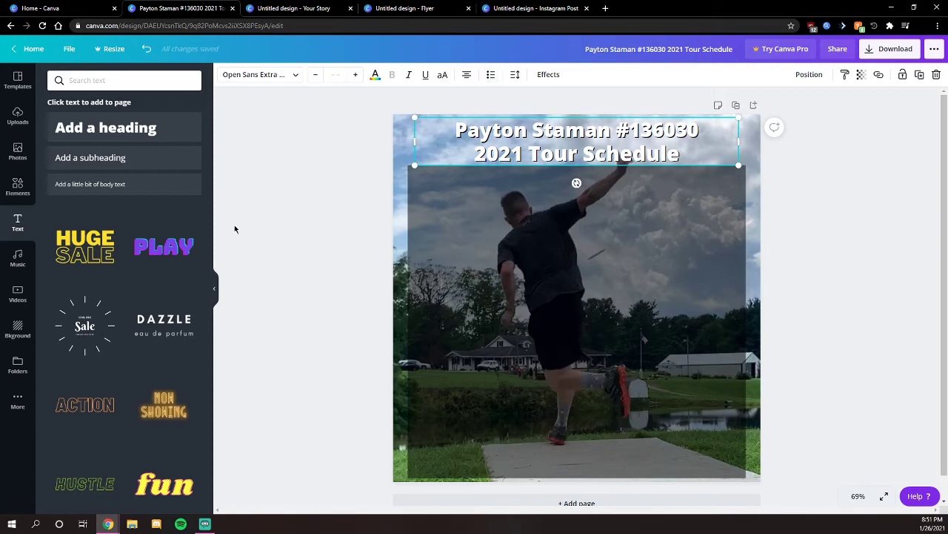
# - Try out shadow offset, direction, blur, Hollow and Lift looks on the title, settling on Shadow
pyautogui.click(548, 74)
pyautogui.moveTo(126, 183); pyautogui.dragTo(161, 176)
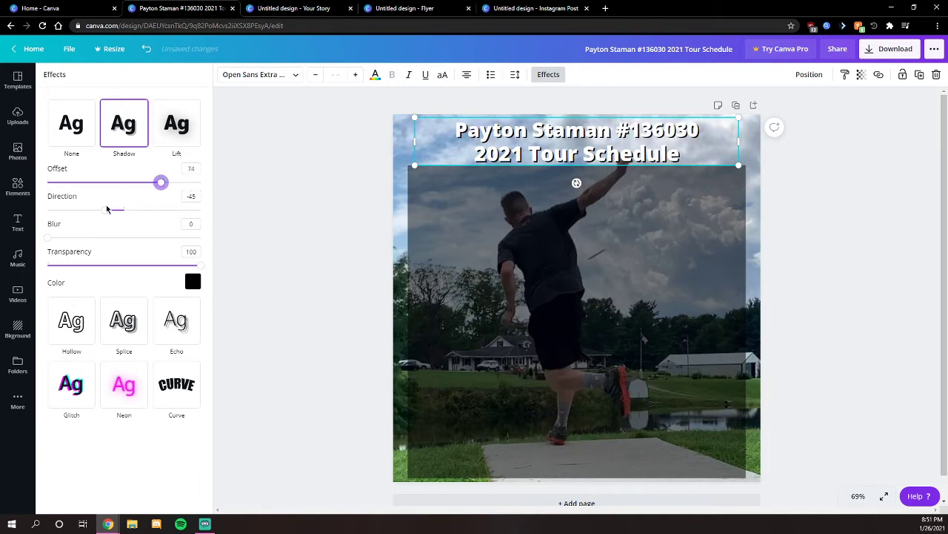
pyautogui.moveTo(108, 210); pyautogui.dragTo(125, 223)
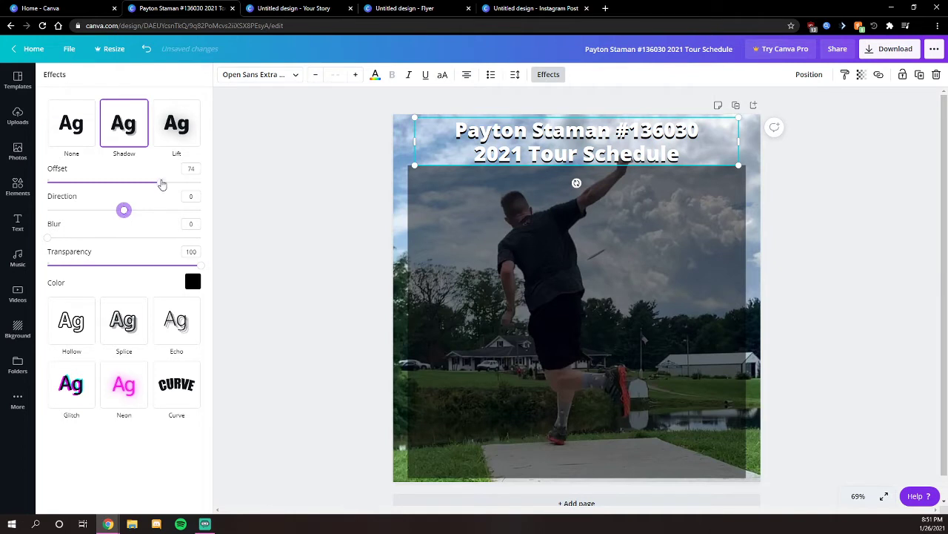
pyautogui.moveTo(163, 184)
pyautogui.mouseDown()
pyautogui.moveTo(220, 186)
pyautogui.moveTo(140, 188)
pyautogui.moveTo(155, 184)
pyautogui.mouseUp()
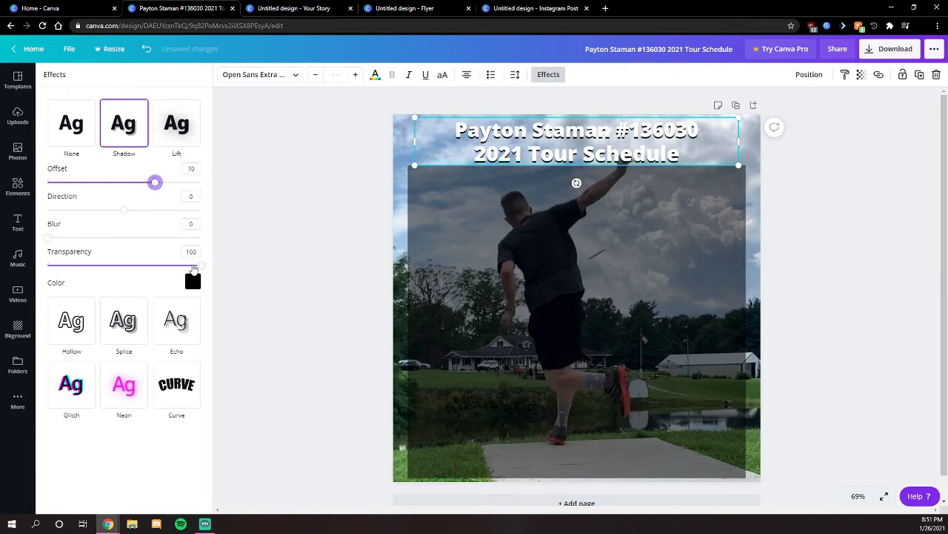
pyautogui.moveTo(50, 240); pyautogui.dragTo(92, 238)
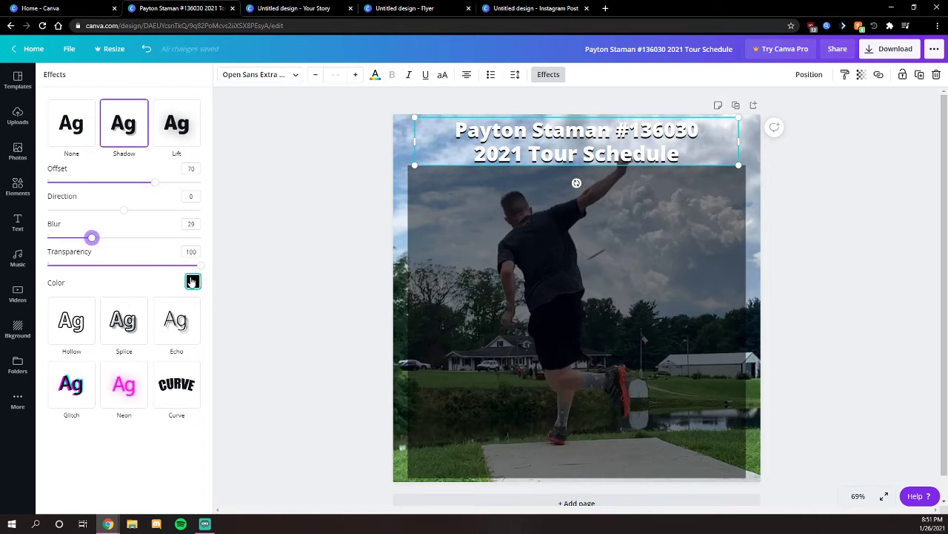
pyautogui.click(74, 326)
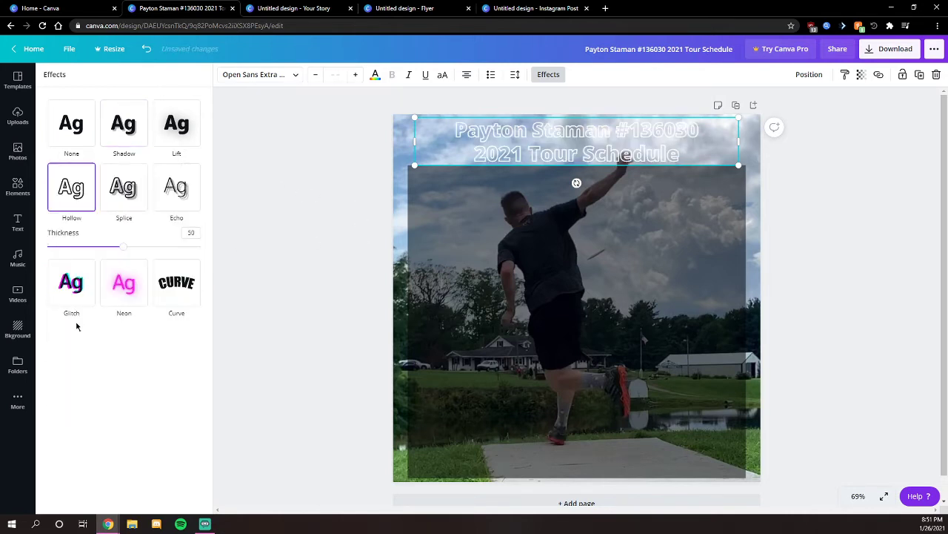
pyautogui.click(77, 141)
pyautogui.click(126, 124)
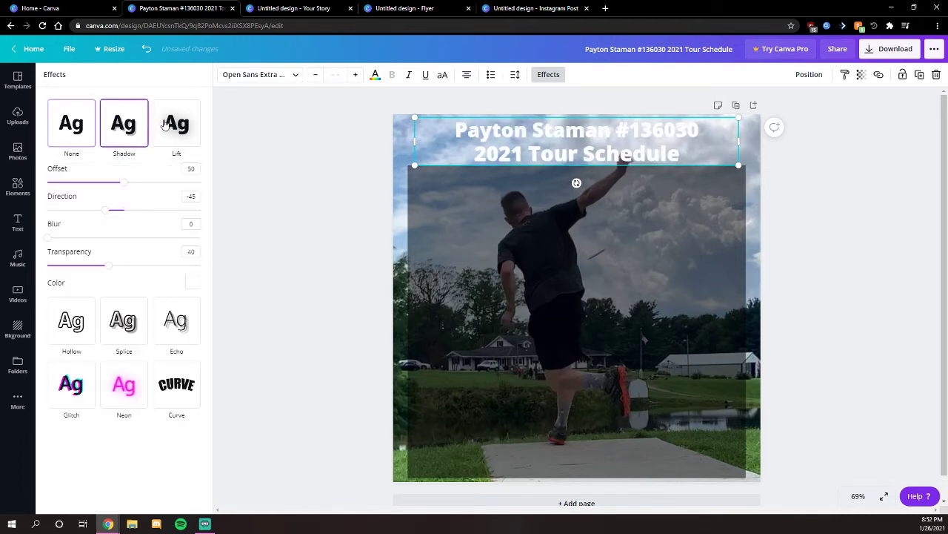
pyautogui.click(158, 123)
pyautogui.click(131, 126)
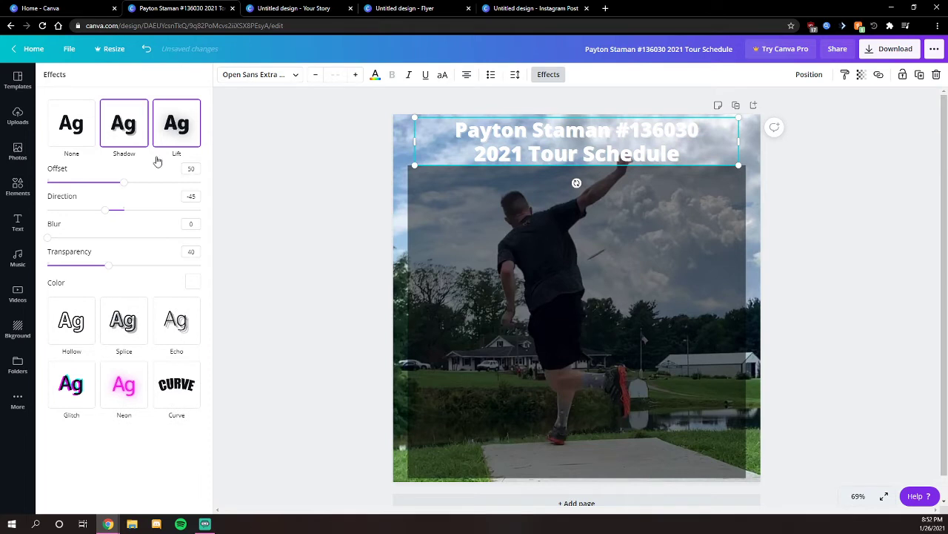
# - Make the title's shadow black, with transparency 100 and offset 86
pyautogui.click(192, 280)
pyautogui.click(63, 415)
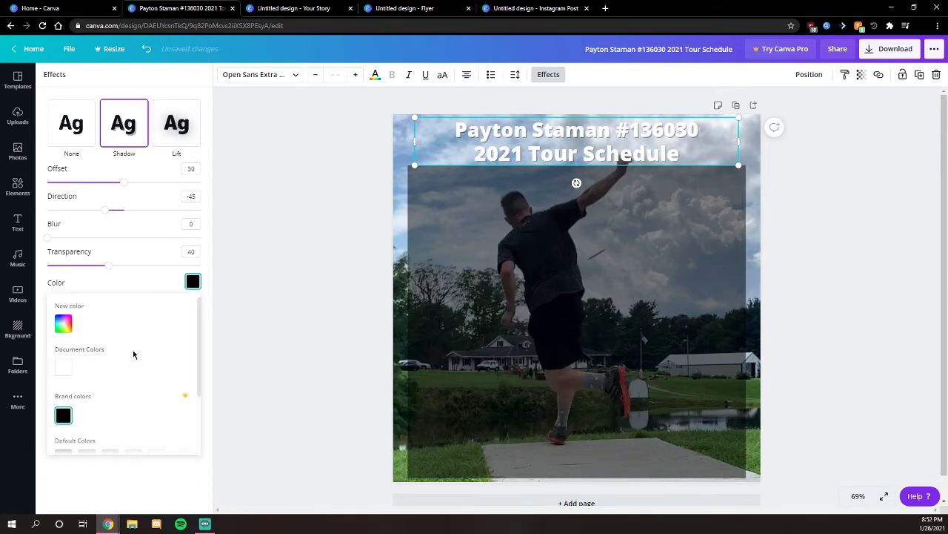
pyautogui.moveTo(109, 268); pyautogui.dragTo(222, 262)
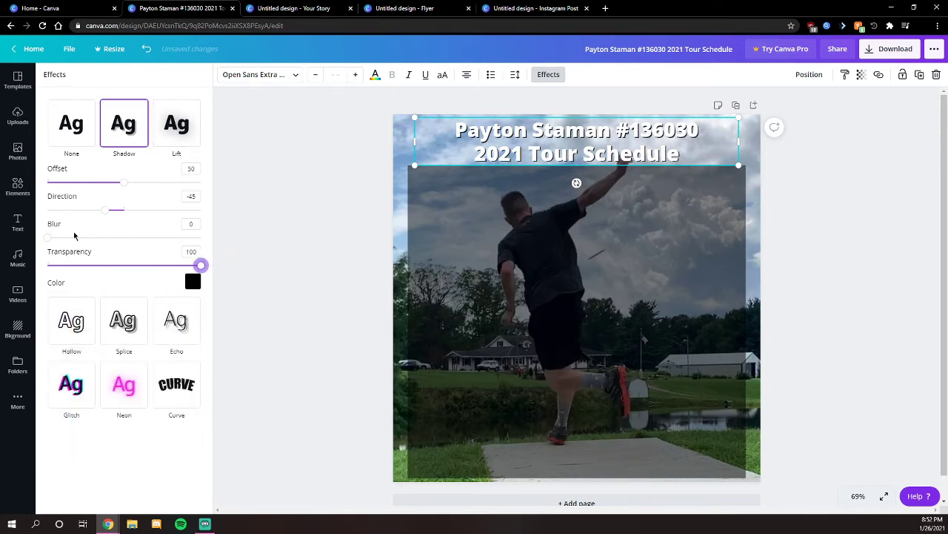
pyautogui.moveTo(126, 187); pyautogui.dragTo(179, 185)
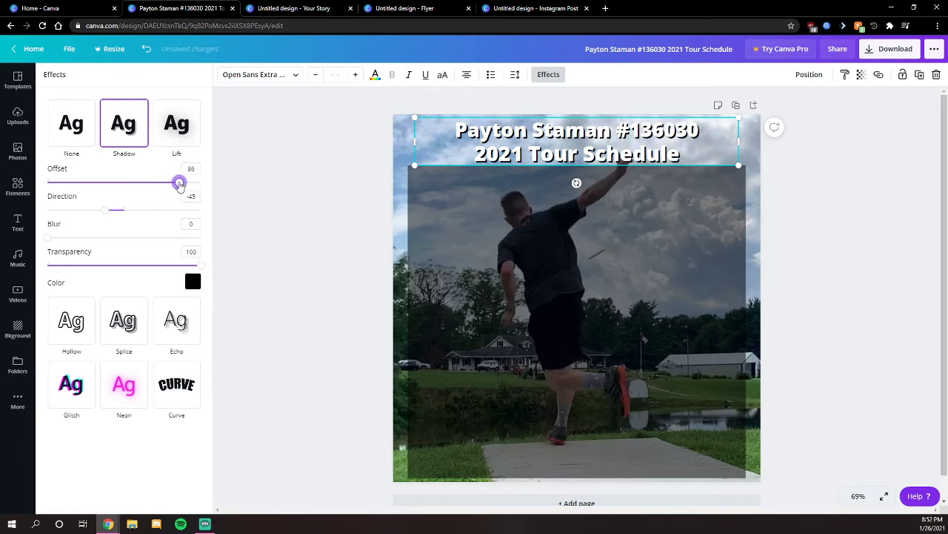
pyautogui.click(291, 213)
pyautogui.click(849, 212)
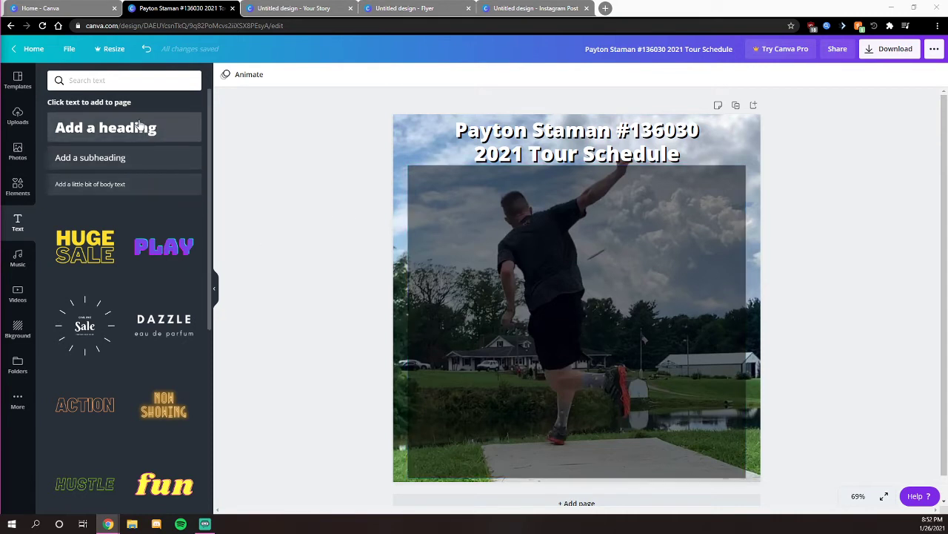
# - Add an 'Event' subheading at the photo's top left under the title
pyautogui.click(102, 158)
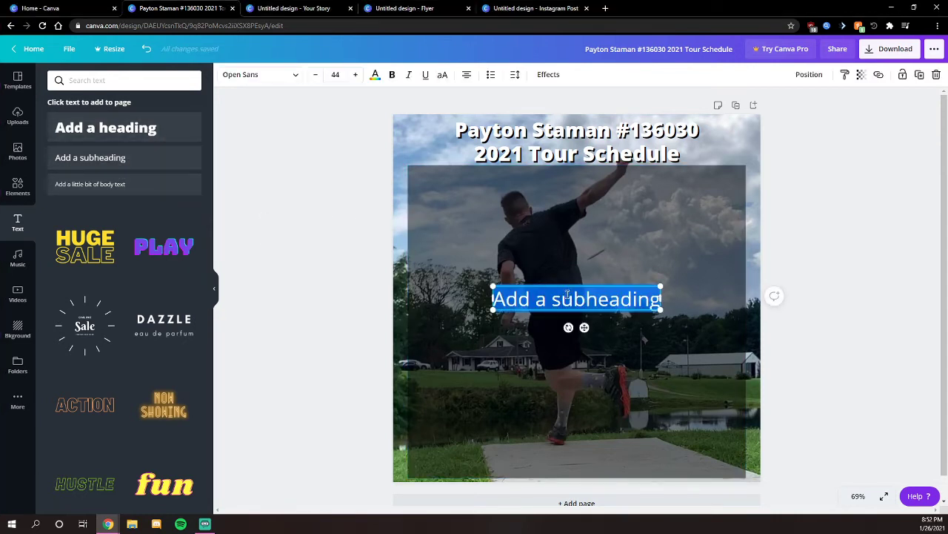
pyautogui.write('Event')
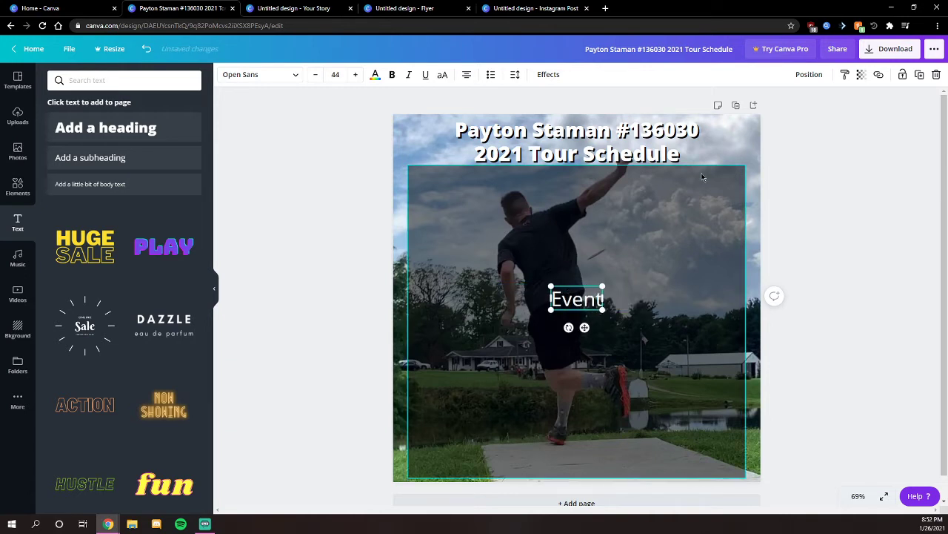
pyautogui.click(583, 271)
pyautogui.click(585, 299)
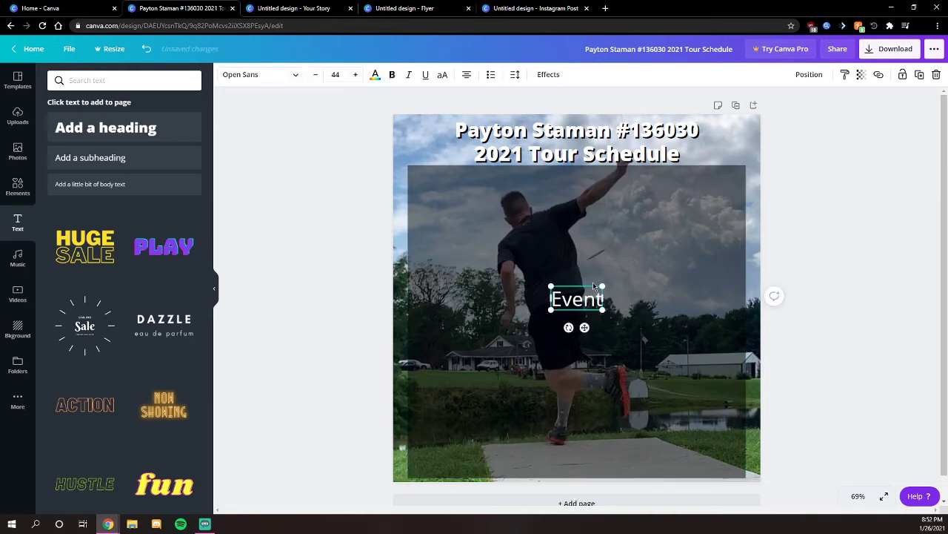
pyautogui.moveTo(591, 287); pyautogui.dragTo(454, 170)
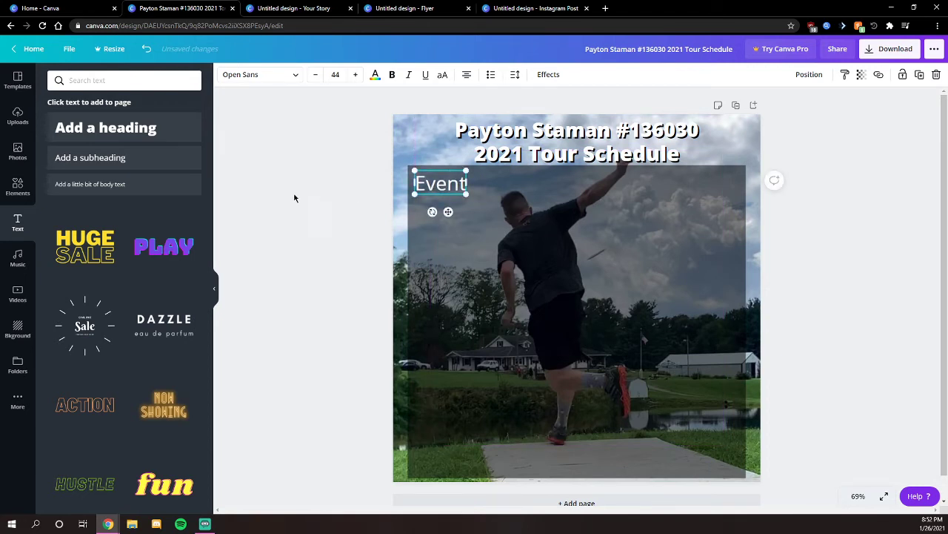
pyautogui.click(326, 219)
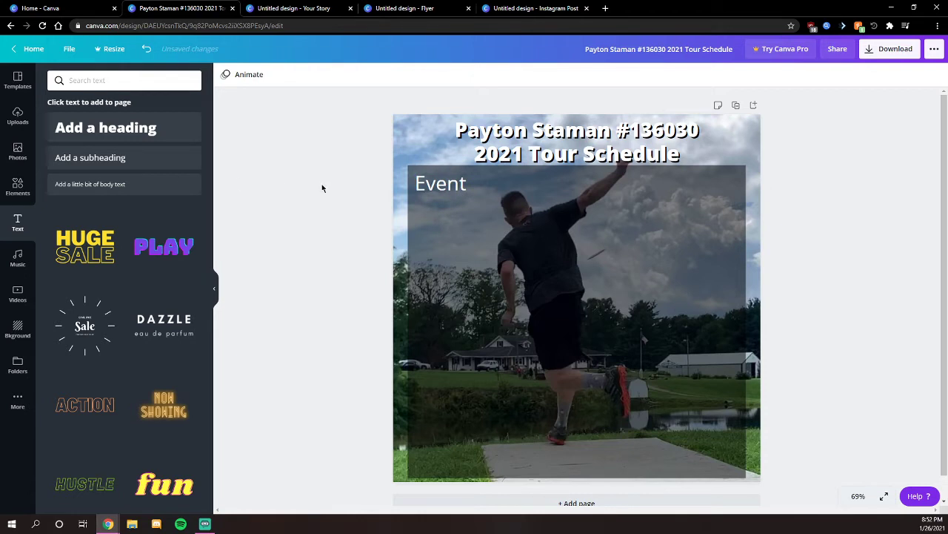
# - Add a 'Date' subheading at the top right, level with Event, and nudge Event right
pyautogui.click(111, 158)
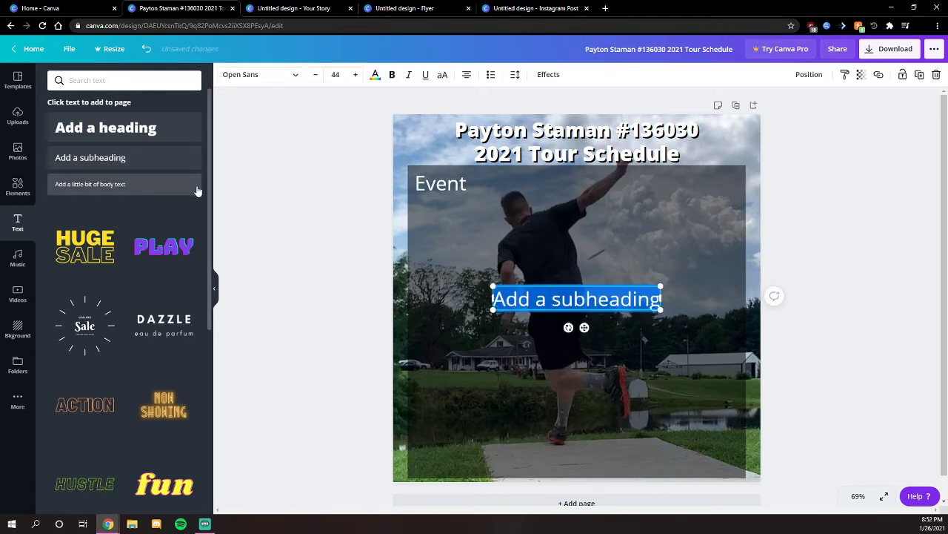
pyautogui.write('Date')
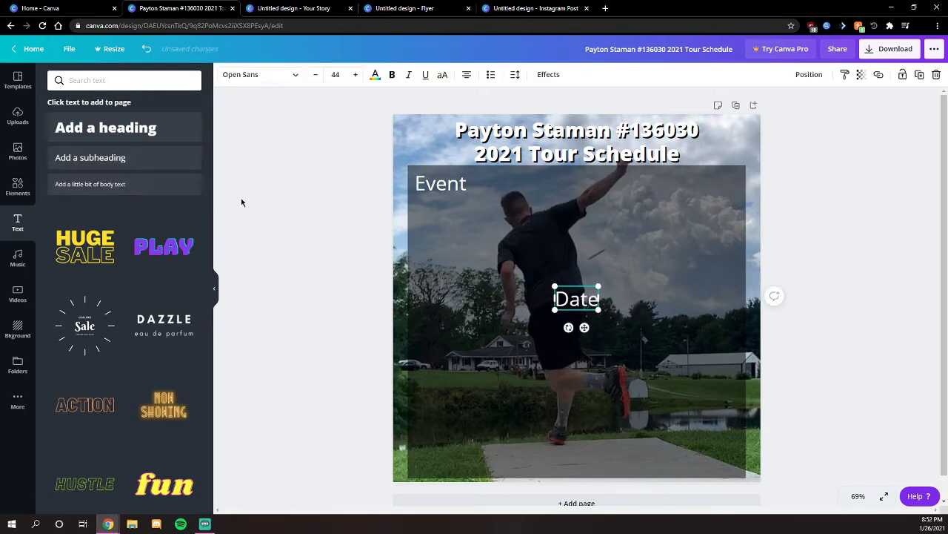
pyautogui.click(316, 209)
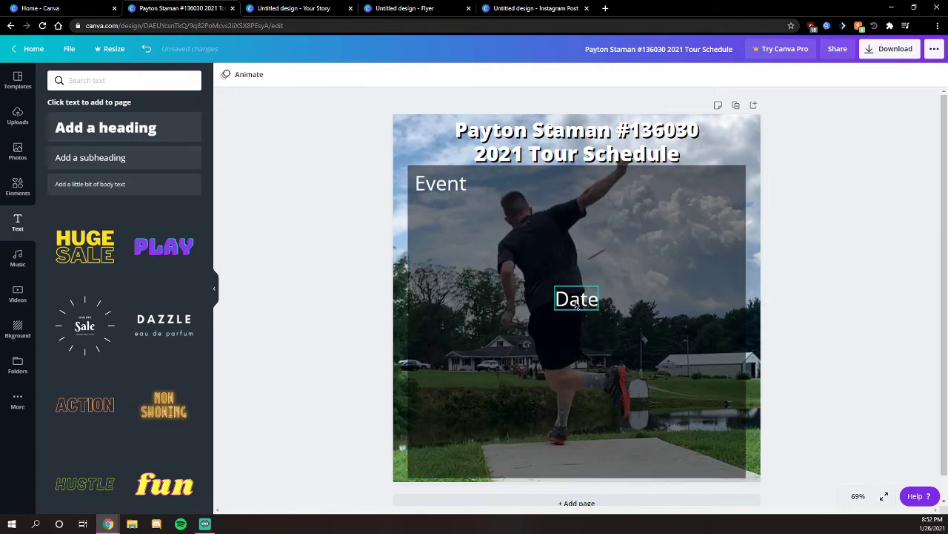
pyautogui.click(577, 303)
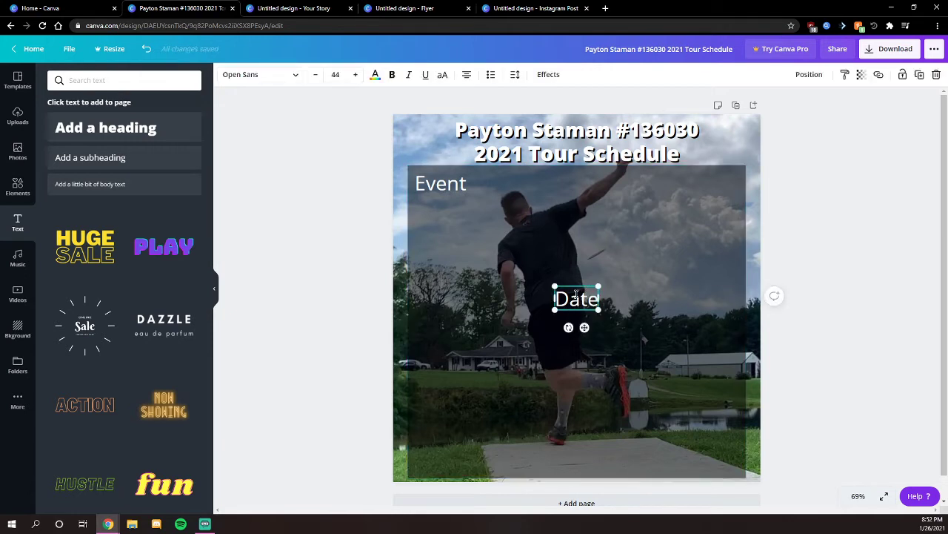
pyautogui.moveTo(583, 285); pyautogui.dragTo(709, 172)
pyautogui.click(446, 182)
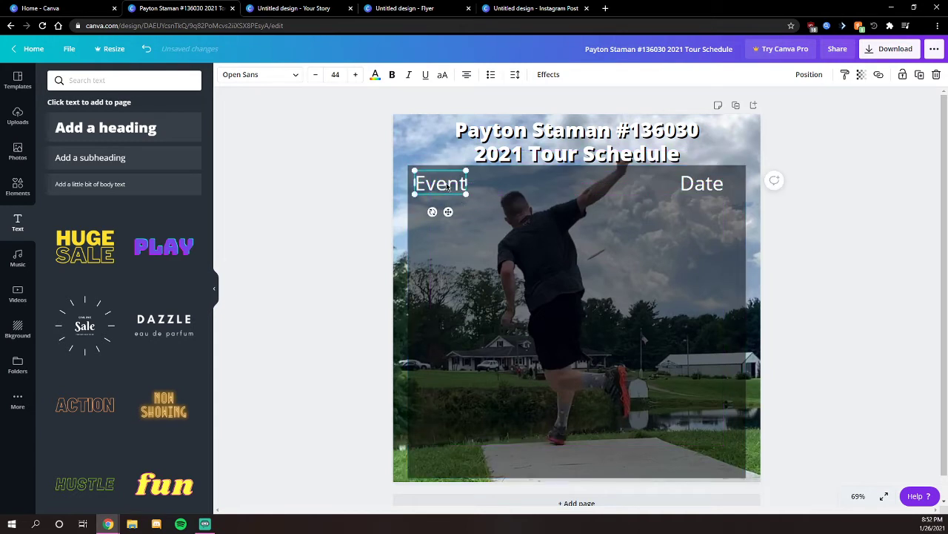
pyautogui.moveTo(446, 183)
pyautogui.mouseDown()
pyautogui.moveTo(478, 182)
pyautogui.moveTo(463, 186)
pyautogui.mouseUp()
pyautogui.click(829, 196)
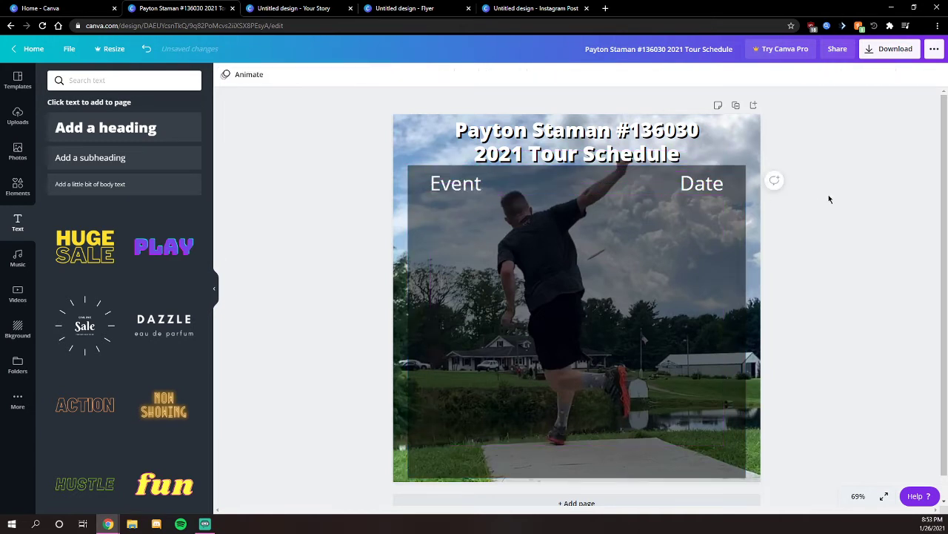
# - Make both the Event and Date headings bold and underlined
pyautogui.click(468, 183)
pyautogui.doubleClick(467, 181)
pyautogui.click(392, 76)
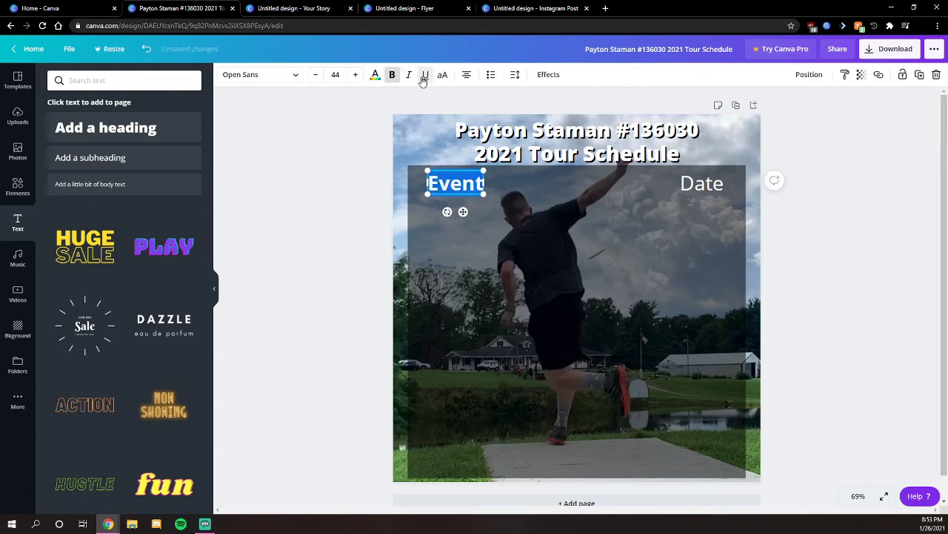
pyautogui.click(426, 75)
pyautogui.click(693, 175)
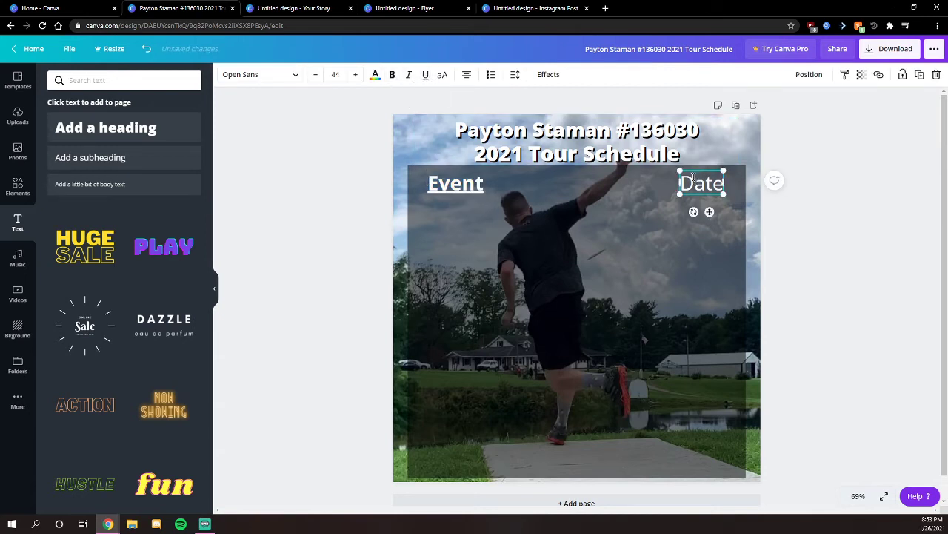
pyautogui.click(392, 75)
pyautogui.click(425, 75)
pyautogui.click(852, 224)
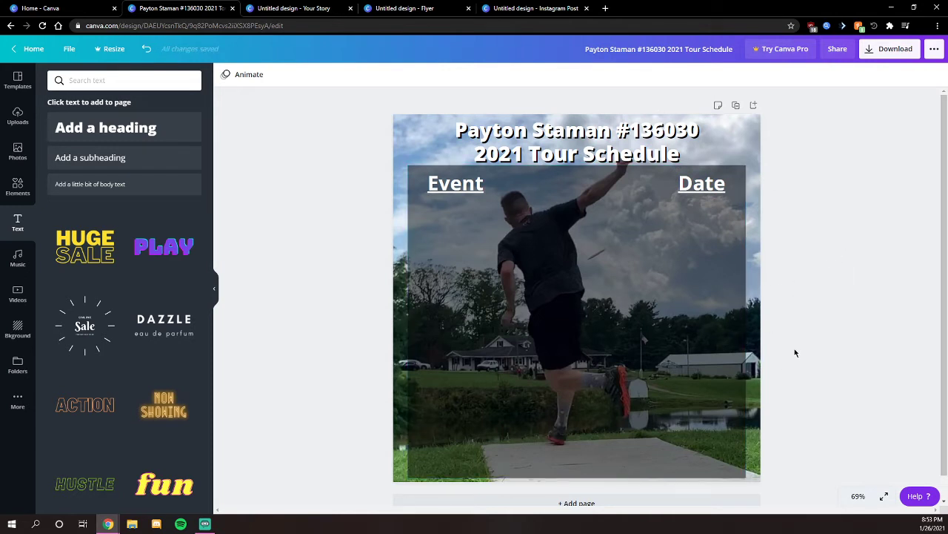
# - Duplicate the page as Page 2
pyautogui.click(736, 105)
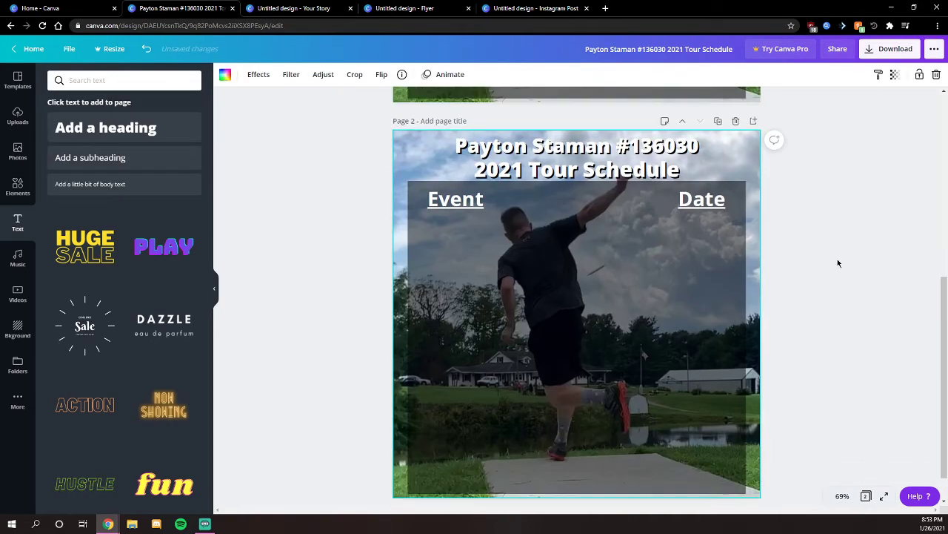
pyautogui.scroll(5, 838, 260)
pyautogui.scroll(-4, 838, 260)
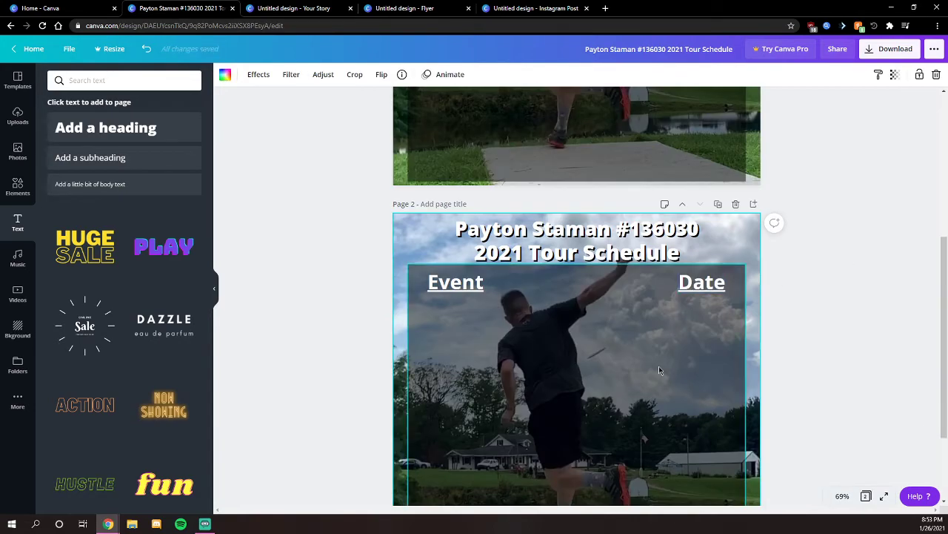
pyautogui.scroll(5, 659, 370)
pyautogui.doubleClick(482, 279)
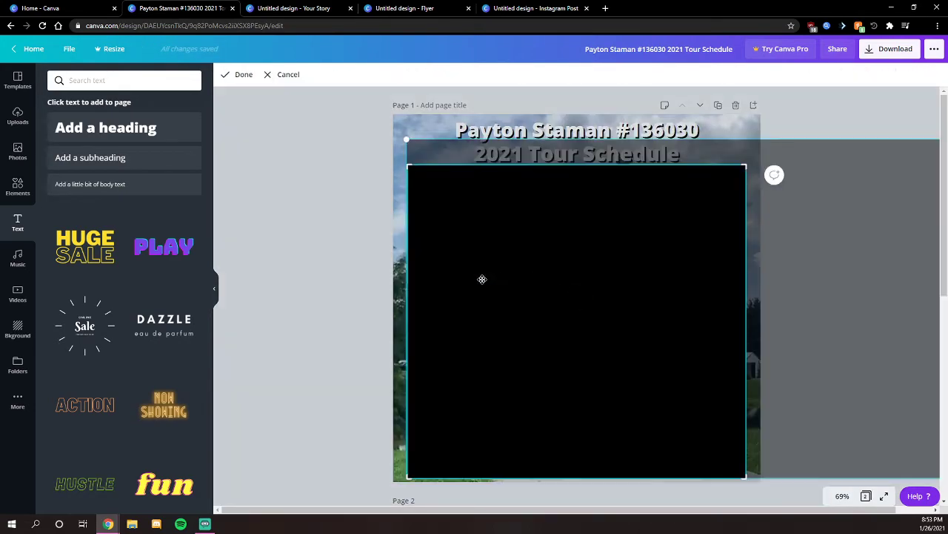
pyautogui.click(308, 249)
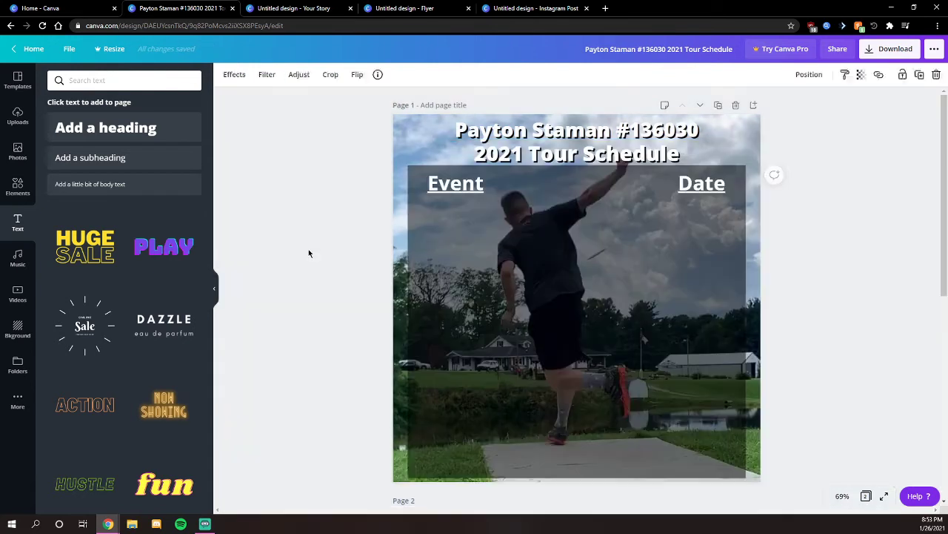
# - Add a body text box and paste the event list, undoing the messy HTML paste
pyautogui.click(85, 184)
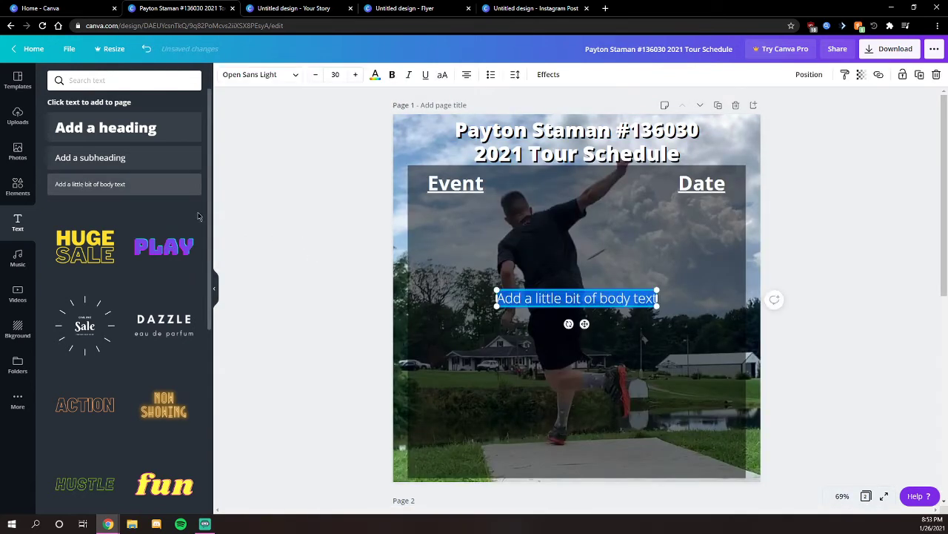
pyautogui.click(0, 285)
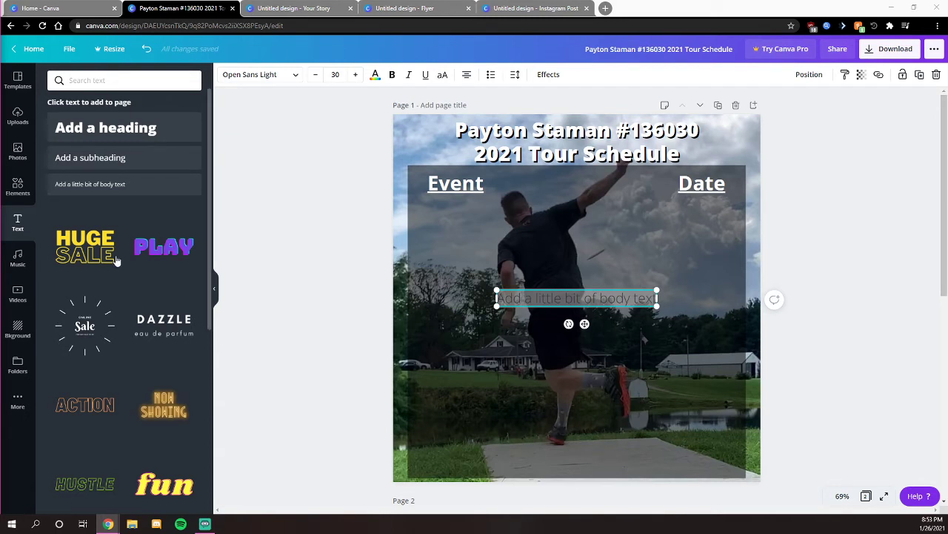
pyautogui.doubleClick(548, 298)
pyautogui.click(544, 298)
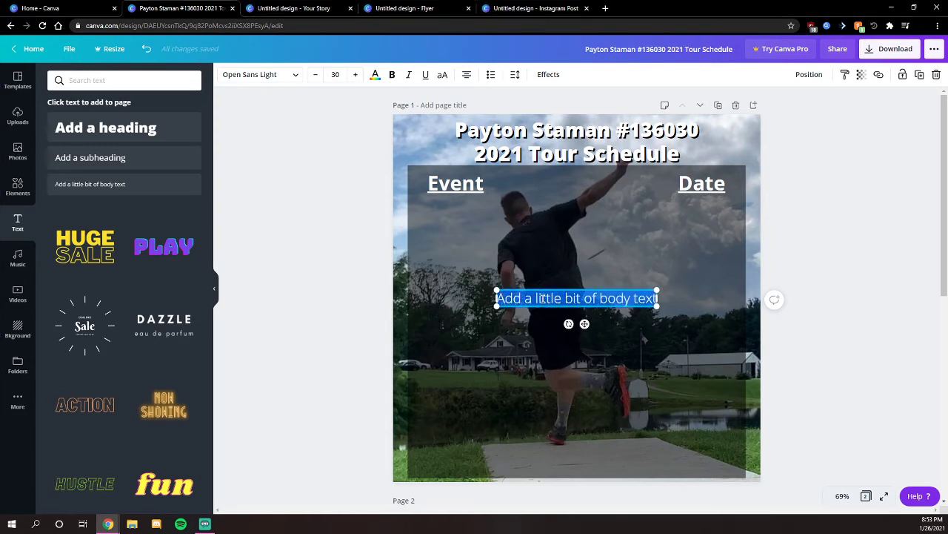
pyautogui.write("<!--td {border: 1px solid #ccc;}br {mso-data-placement:same-cell;}-->IDGC IcebowlWIFF # 15 We'll Find it in SpringWIFF #22 Last HurrahMarch MonsterThe UFO ReturnsBowling Green Kentucky ChampsIllinois AM ChampionshipsBack to the FutureBattle in the SaddleMerlins MayhemUS Am Disc Golf ChampionshipsIN Club ChallengeBattle at the Bend")
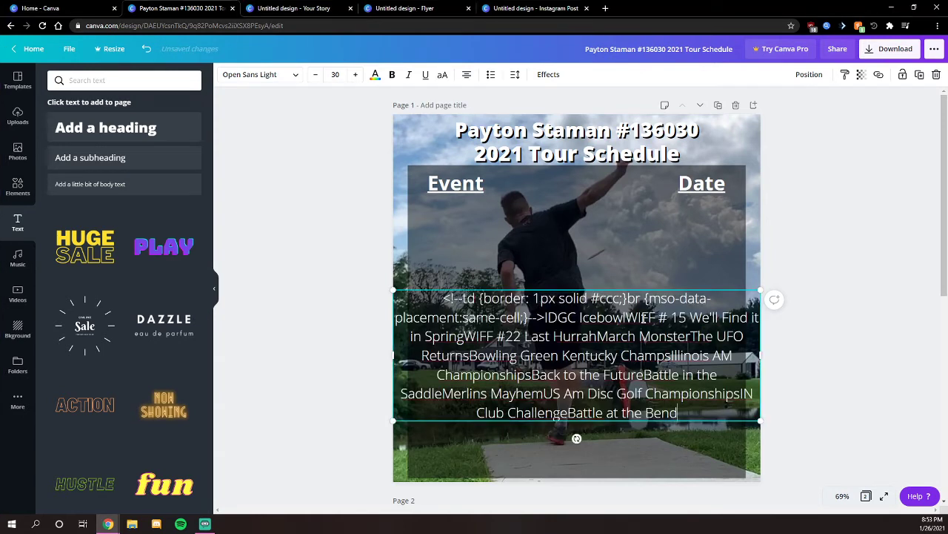
pyautogui.hotkey('ctrl', 'z')
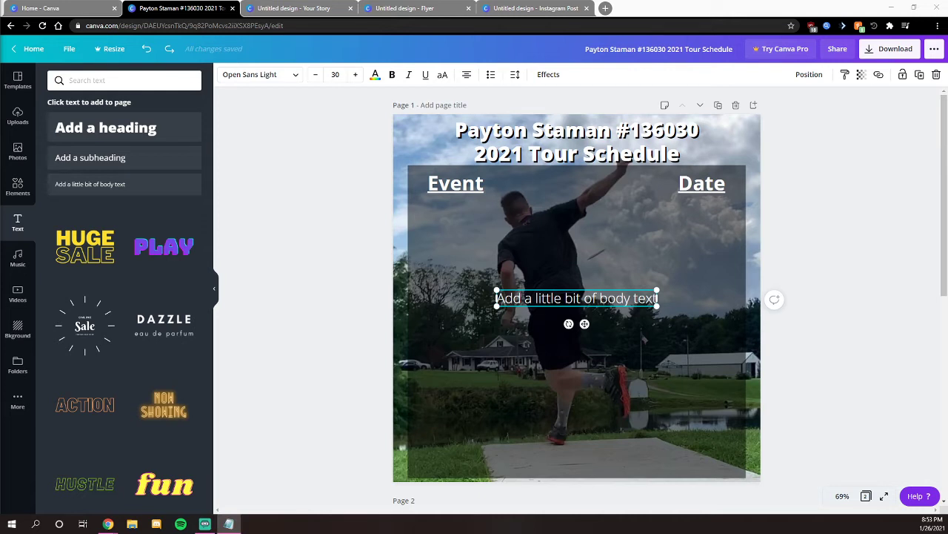
# - Paste the thirteen event names as separate lines and place them under the Event heading
pyautogui.click(586, 297)
pyautogui.doubleClick(585, 297)
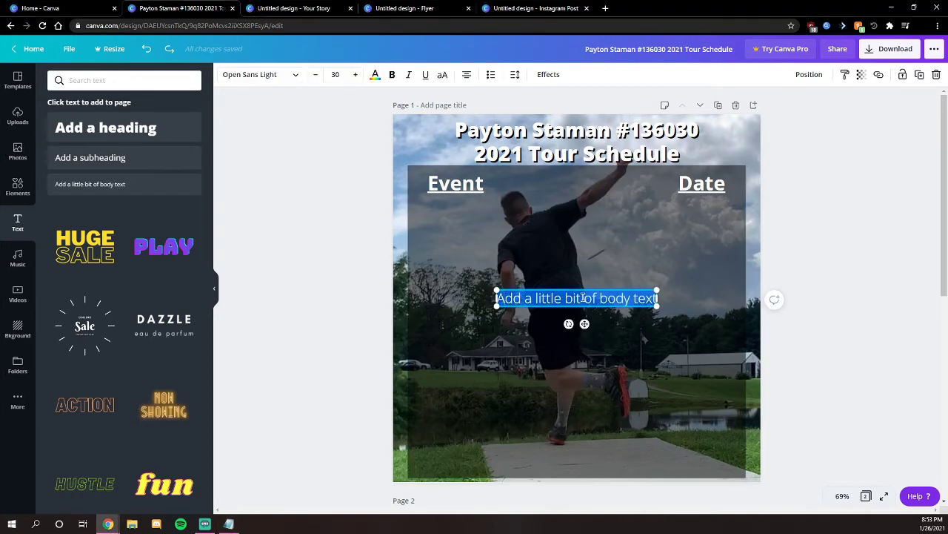
pyautogui.hotkey('ctrl', 'v')
pyautogui.moveTo(634, 289); pyautogui.dragTo(584, 209)
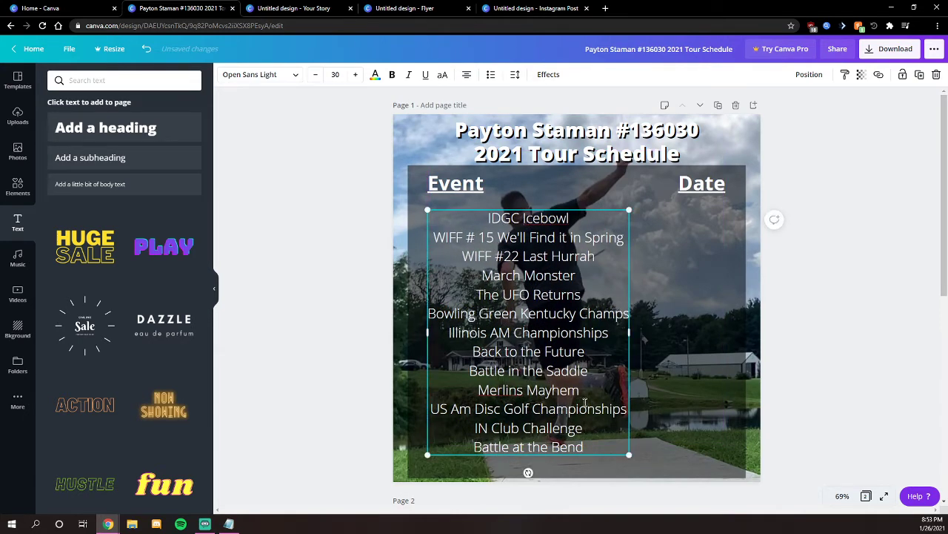
pyautogui.hotkey('ctrl', 'shift', 'l')
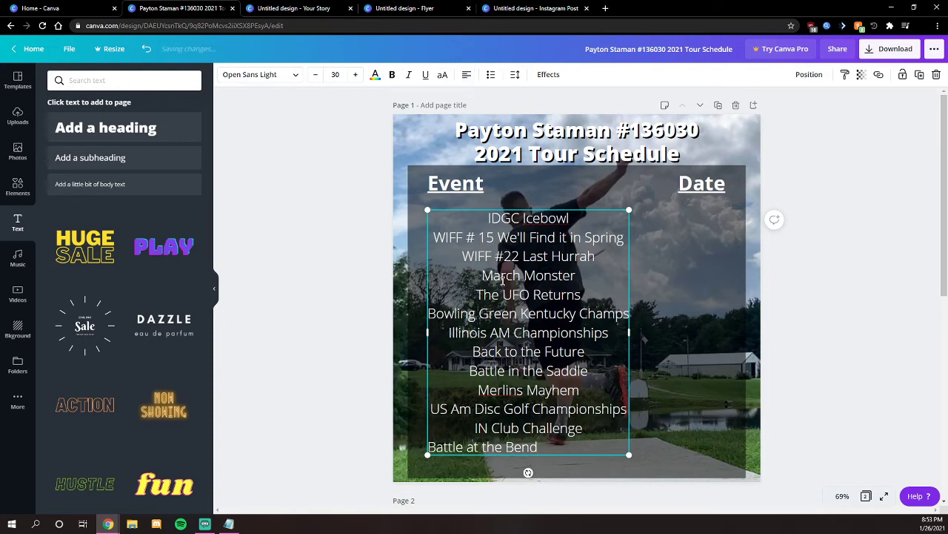
# - Left-align the whole event list and move it up toward the Event heading
pyautogui.moveTo(545, 446); pyautogui.dragTo(429, 206)
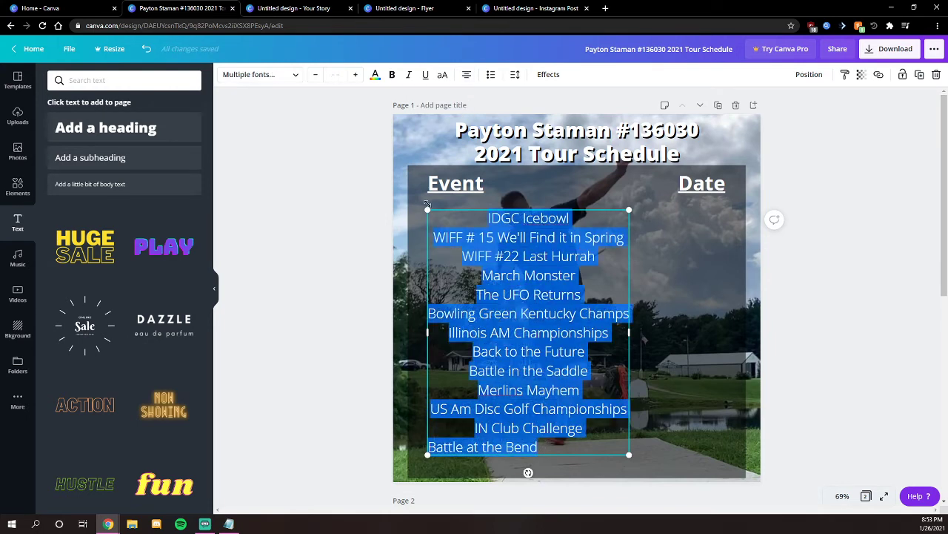
pyautogui.click(466, 75)
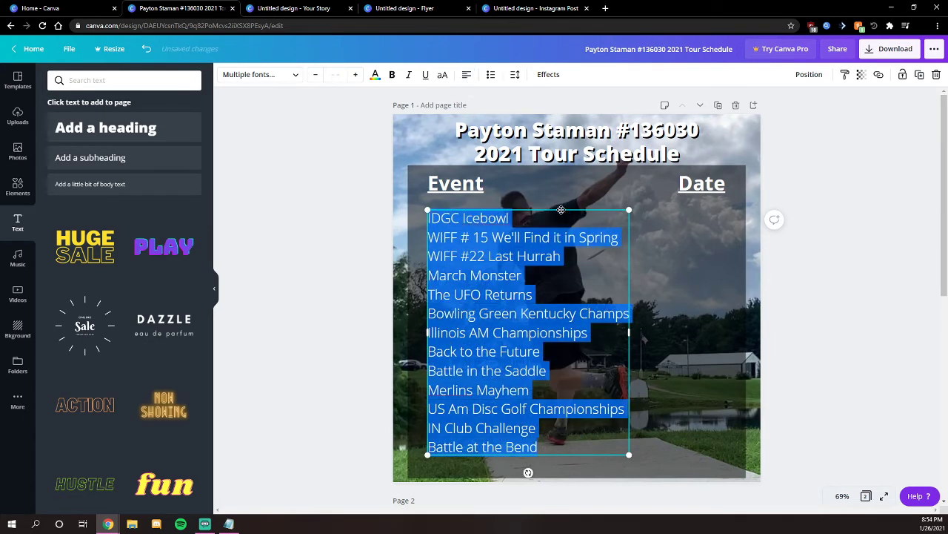
pyautogui.moveTo(561, 210)
pyautogui.mouseDown()
pyautogui.moveTo(561, 199)
pyautogui.moveTo(561, 210)
pyautogui.mouseUp()
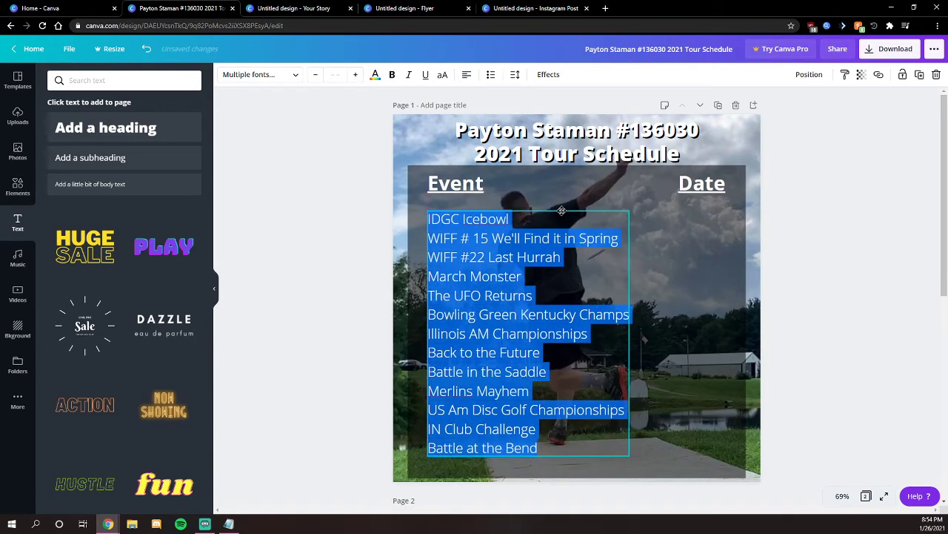
pyautogui.moveTo(562, 211); pyautogui.dragTo(562, 211)
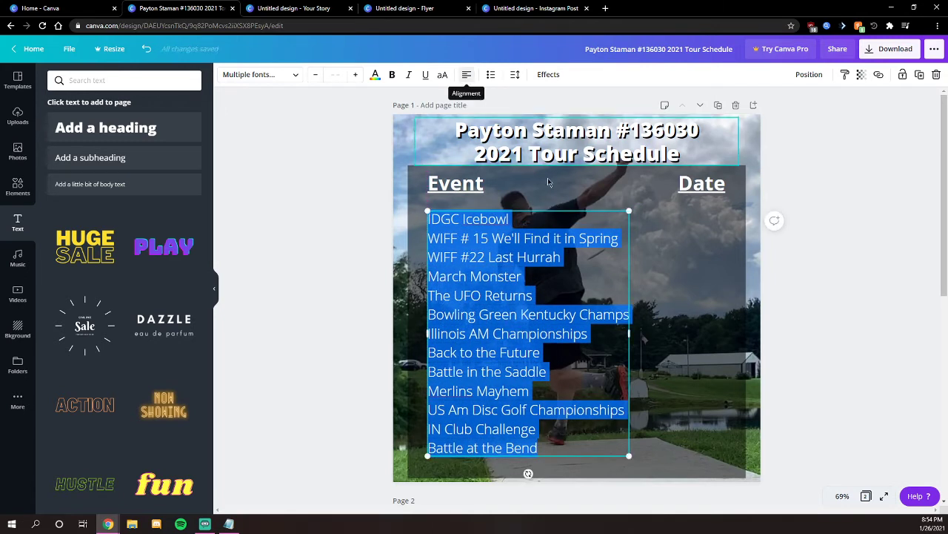
pyautogui.moveTo(553, 211); pyautogui.dragTo(553, 201)
pyautogui.click(801, 270)
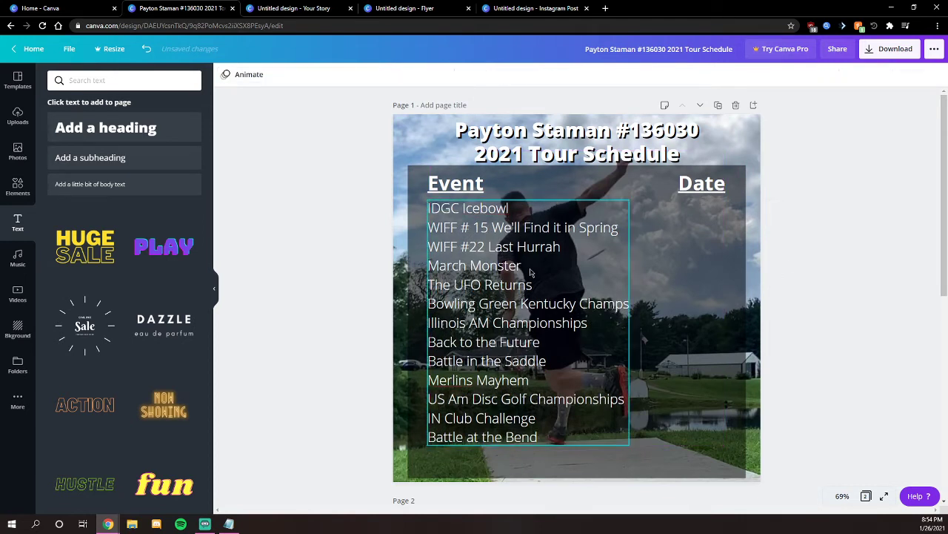
# - Enlarge the event list text, setting it to size 24
pyautogui.click(510, 401)
pyautogui.click(537, 439)
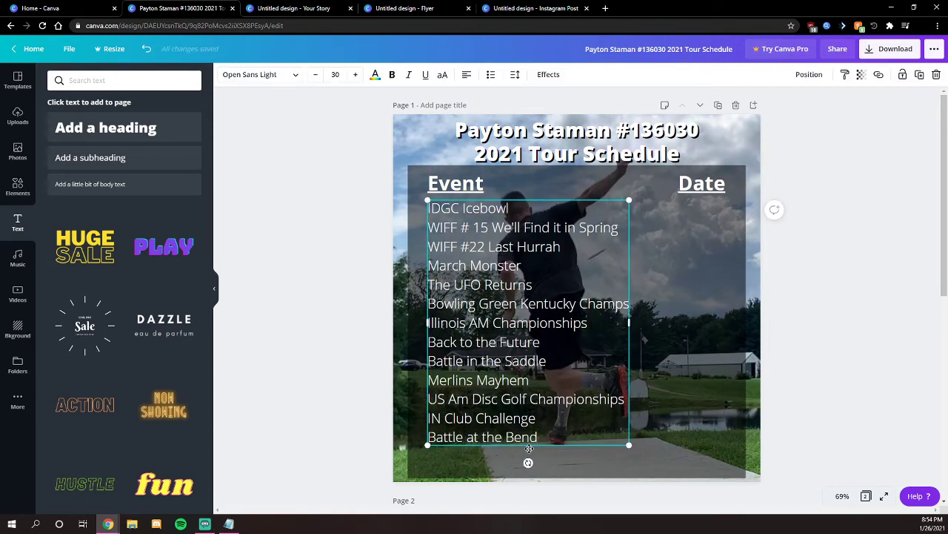
pyautogui.moveTo(547, 441); pyautogui.dragTo(427, 203)
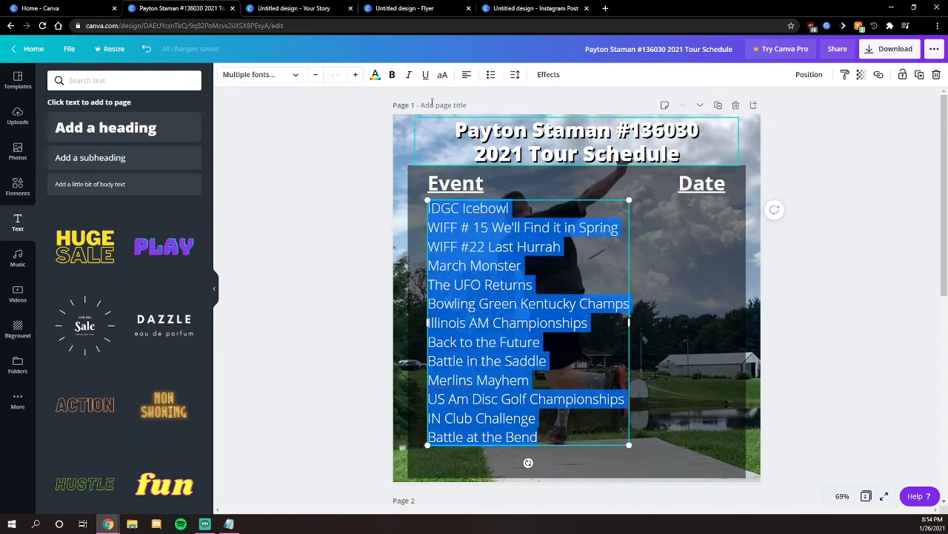
pyautogui.click(355, 77)
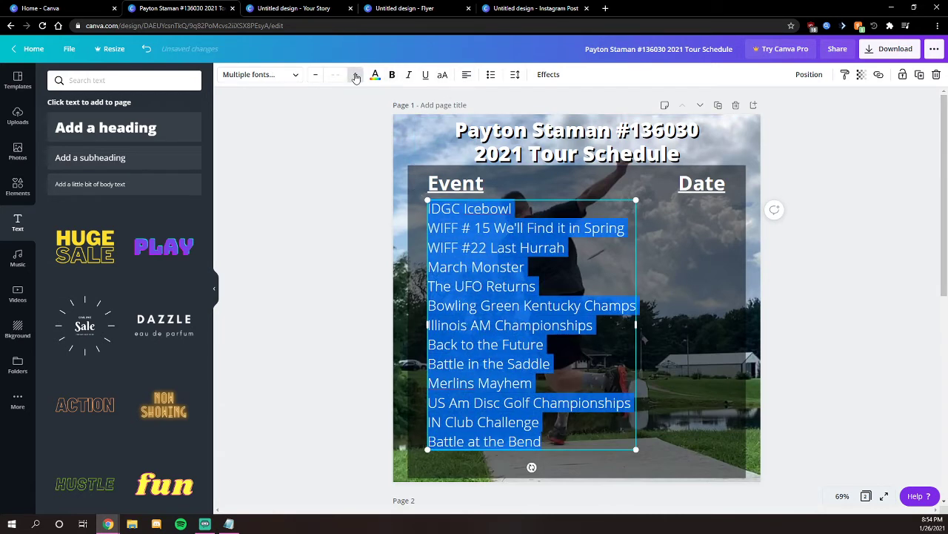
pyautogui.click(356, 77)
pyautogui.click(356, 77)
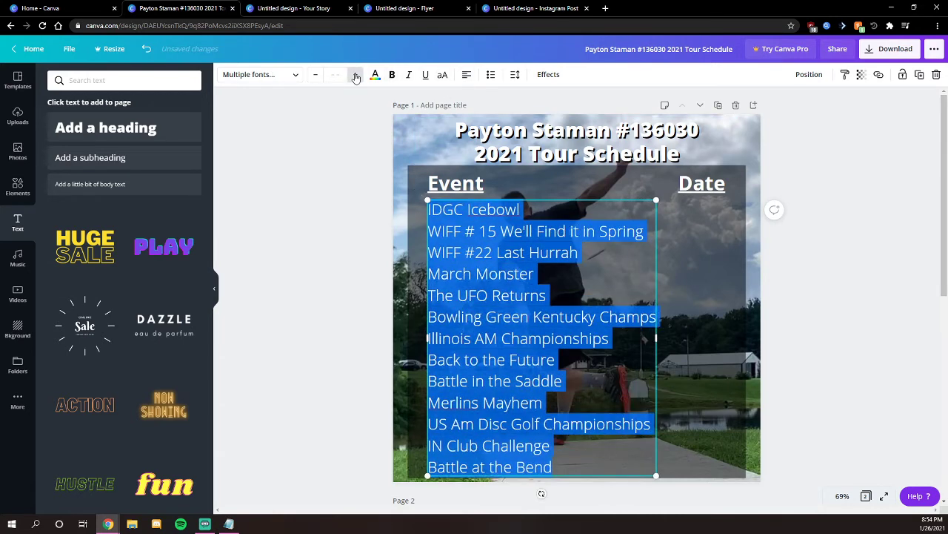
pyautogui.click(335, 75)
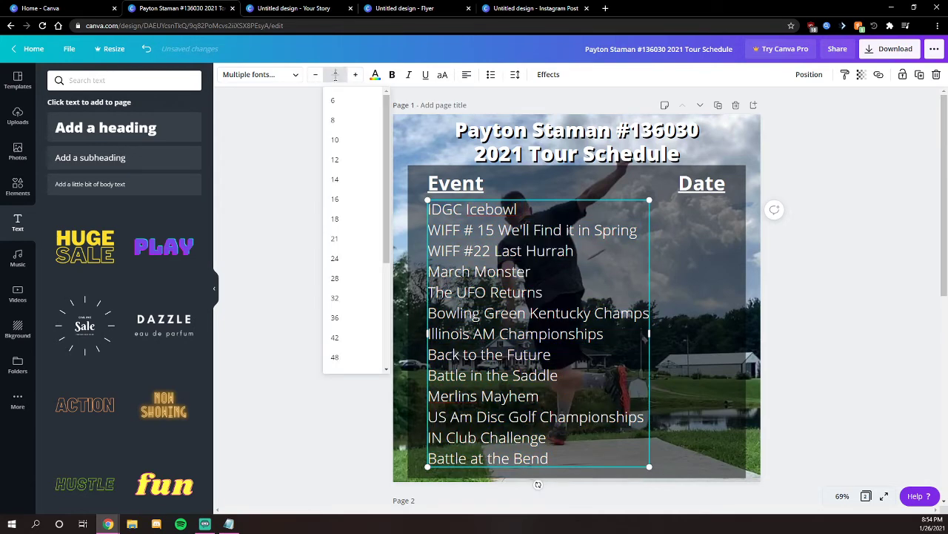
pyautogui.click(339, 252)
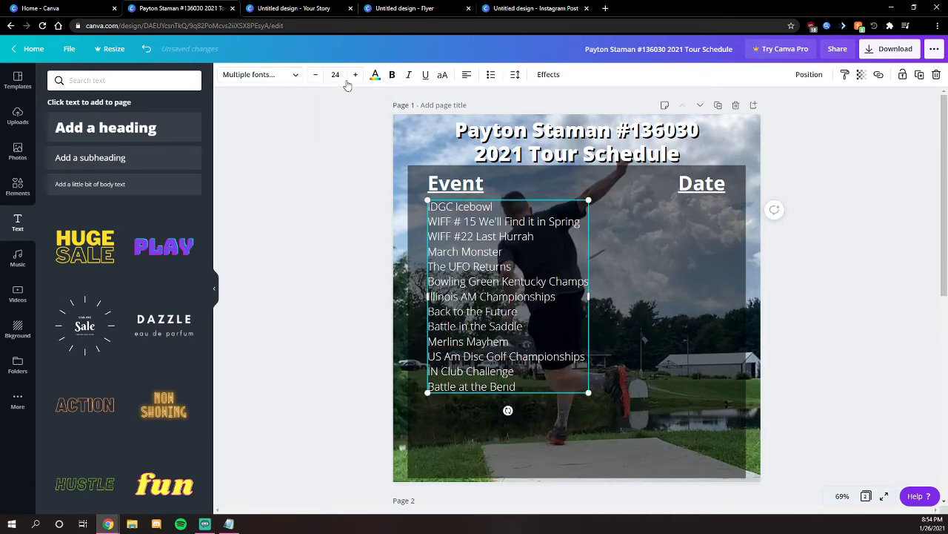
# - Increase the event list to font size 34 and nudge it into place under Event
pyautogui.click(483, 280)
pyautogui.hotkey('ctrl', 'a')
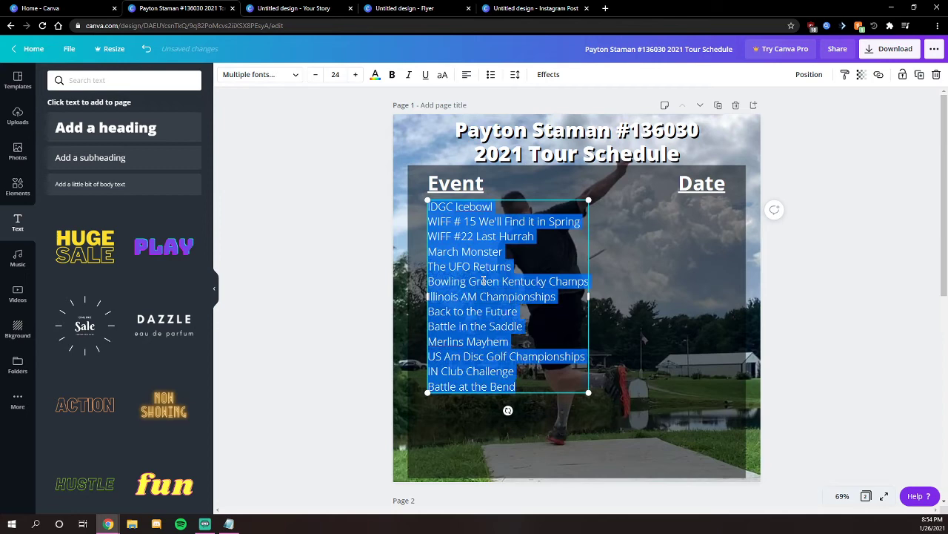
pyautogui.click(355, 74)
pyautogui.click(356, 74)
pyautogui.click(355, 74)
pyautogui.click(356, 75)
pyautogui.click(356, 75)
pyautogui.click(356, 75)
pyautogui.click(356, 74)
pyautogui.click(356, 75)
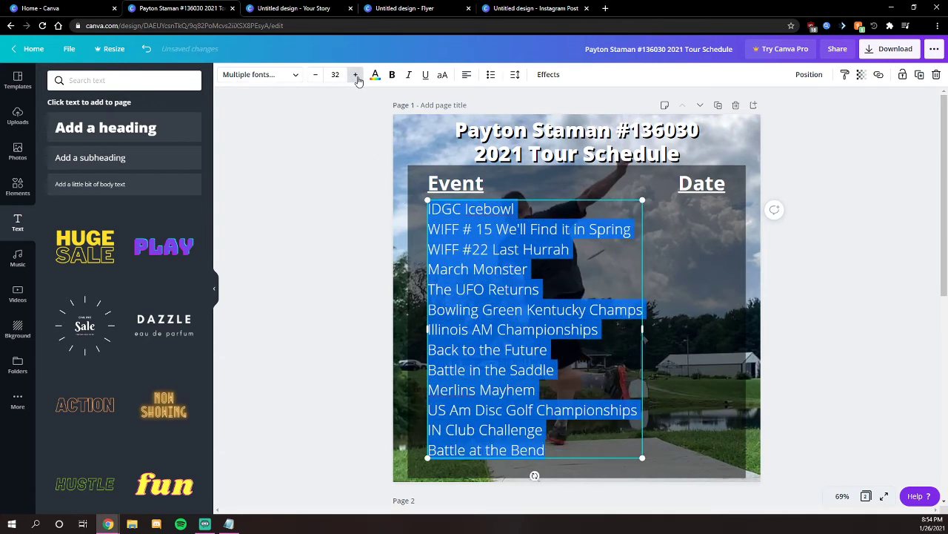
pyautogui.click(356, 75)
pyautogui.click(356, 75)
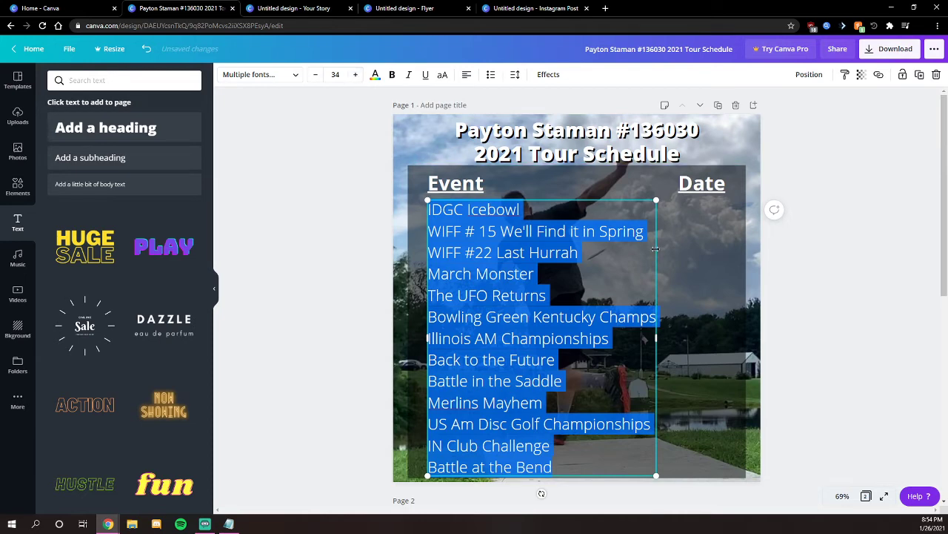
pyautogui.click(566, 231)
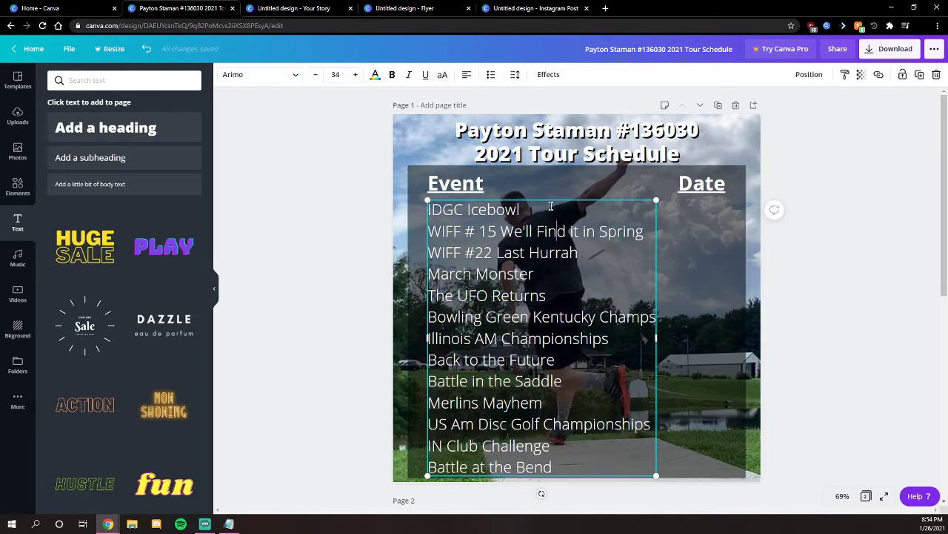
pyautogui.click(377, 259)
pyautogui.click(520, 210)
pyautogui.moveTo(529, 204); pyautogui.dragTo(536, 198)
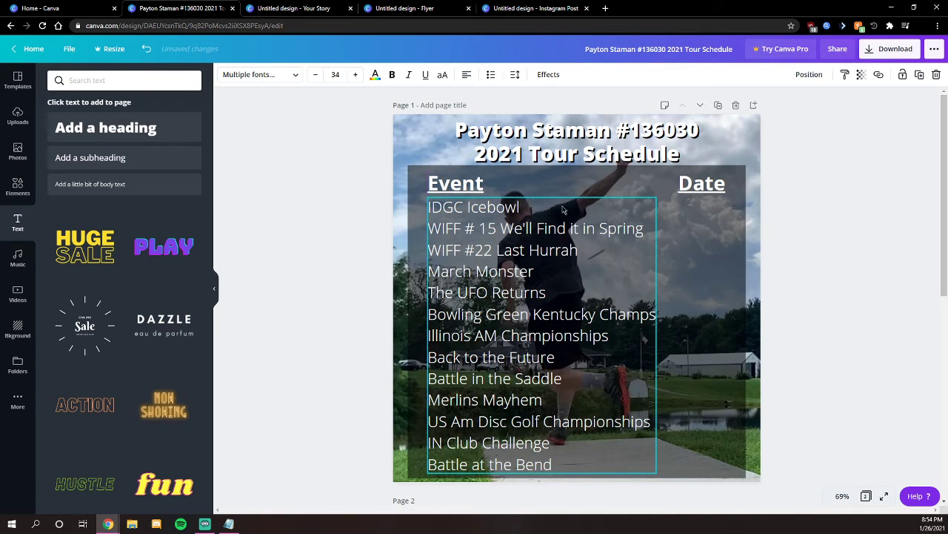
pyautogui.click(858, 243)
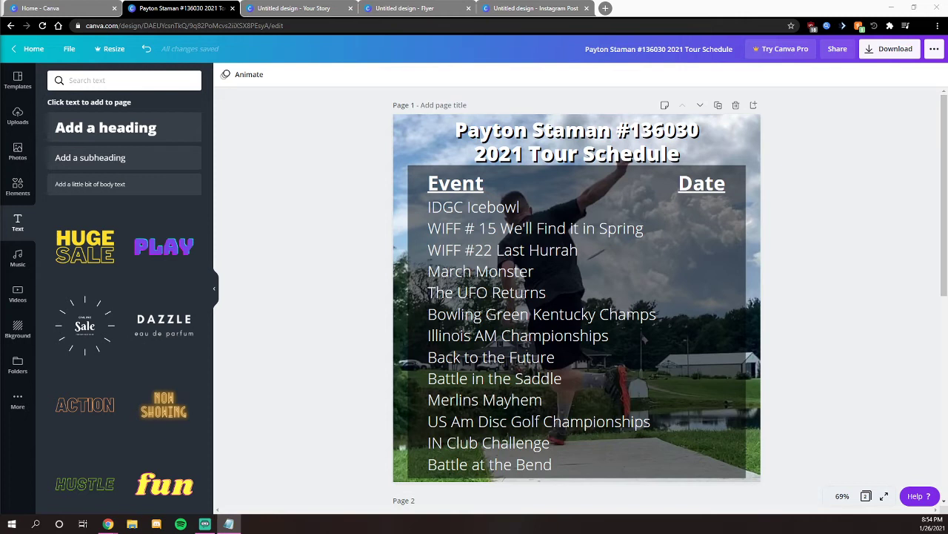
pyautogui.click(507, 264)
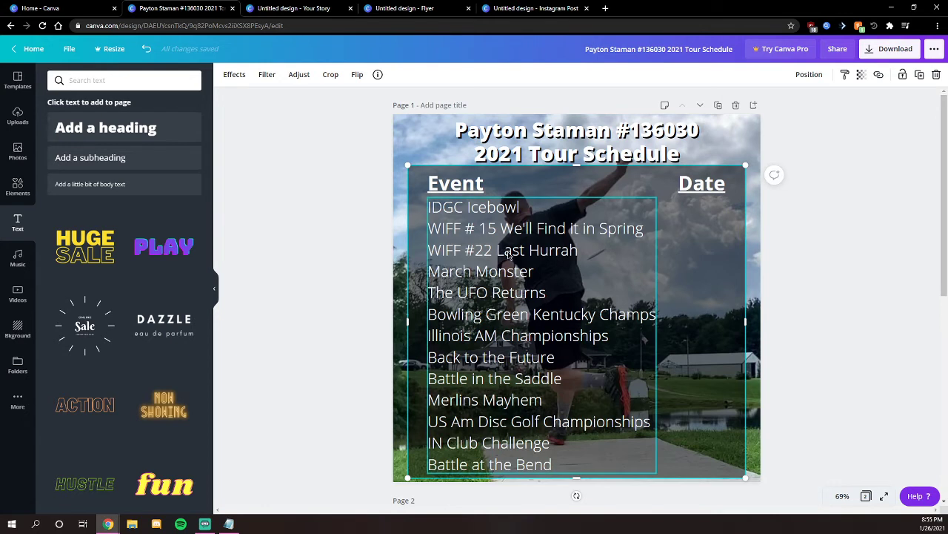
pyautogui.click(619, 200)
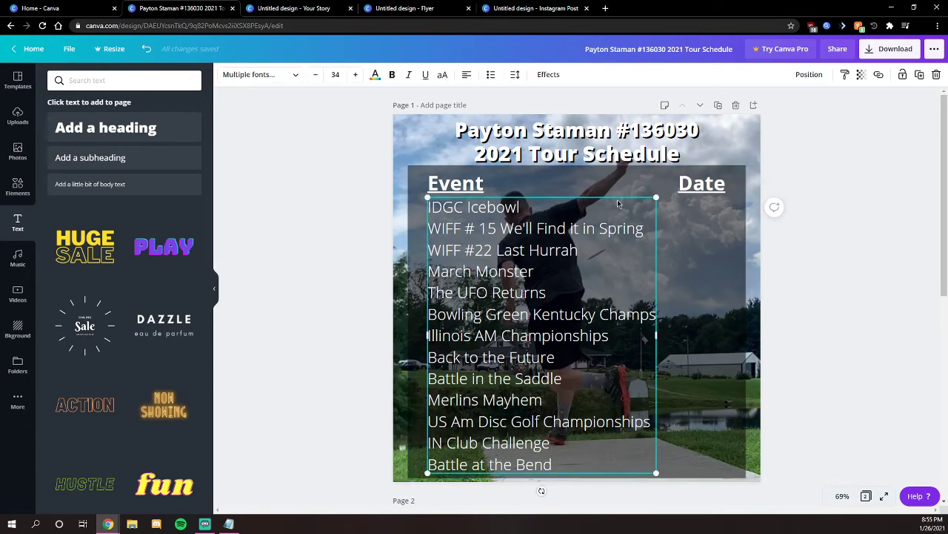
pyautogui.rightClick(619, 197)
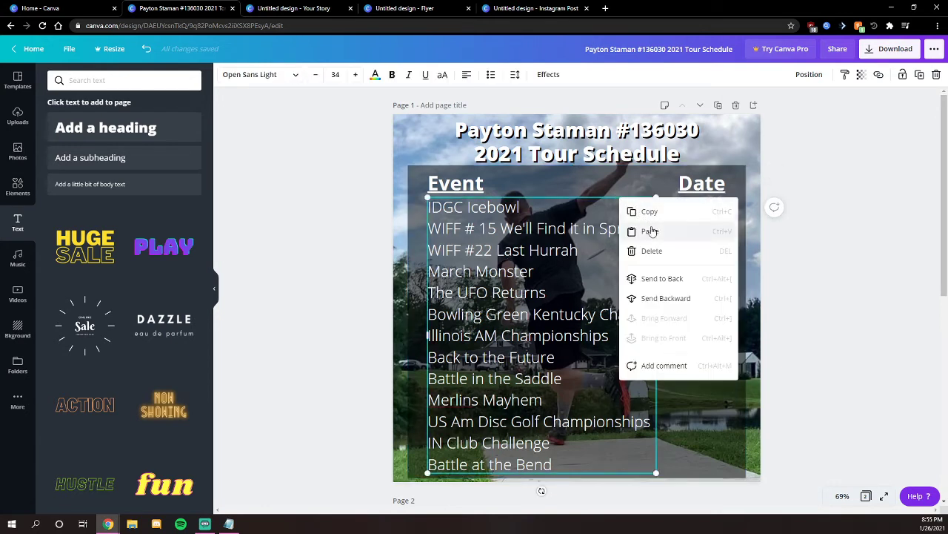
pyautogui.click(683, 210)
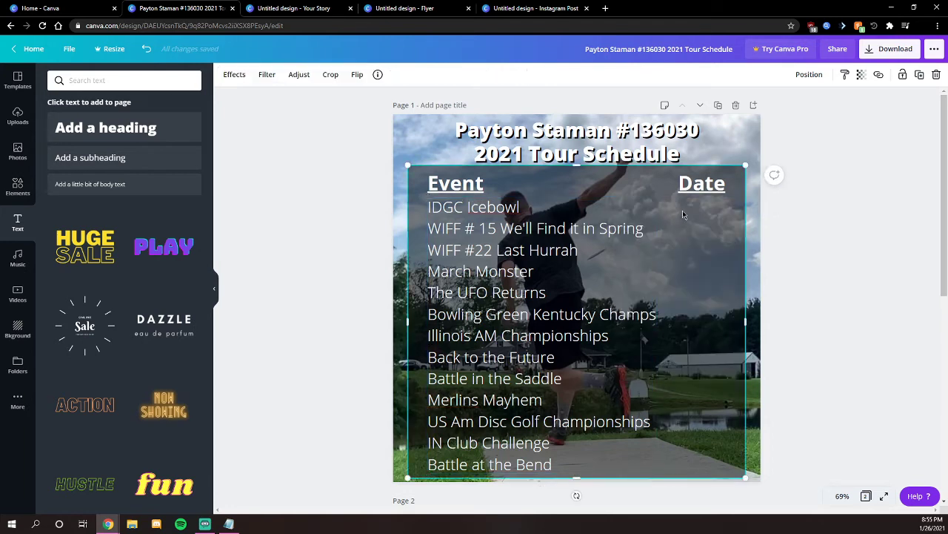
pyautogui.rightClick(682, 210)
pyautogui.click(705, 250)
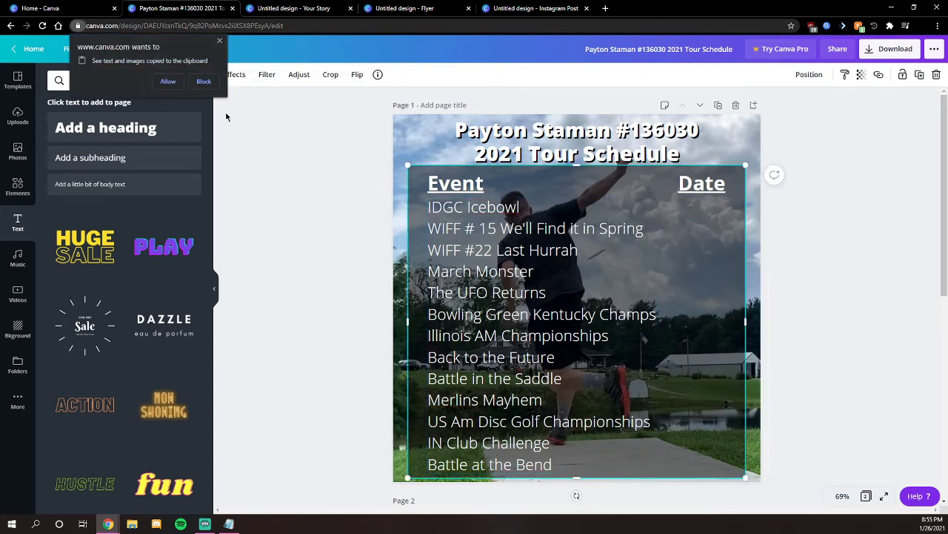
pyautogui.click(168, 81)
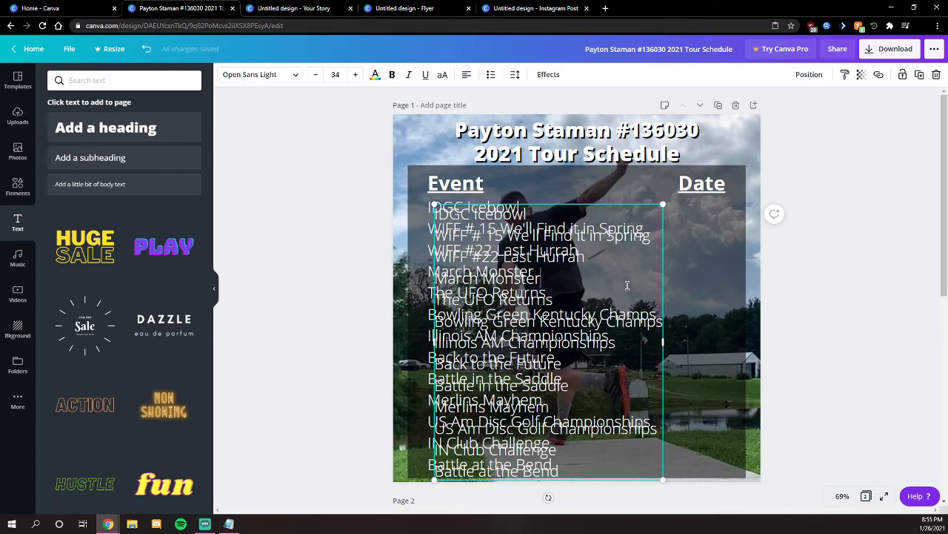
pyautogui.hotkey('ctrl', 'a')
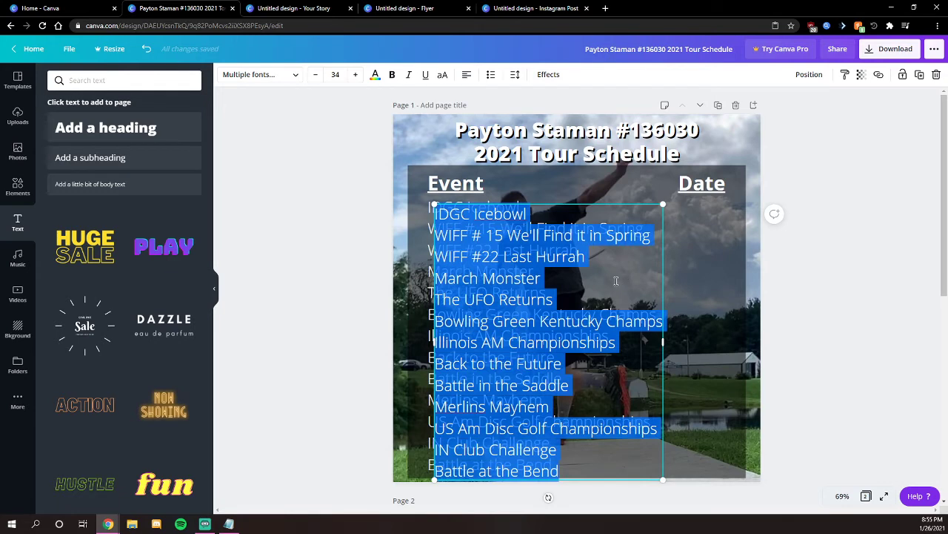
pyautogui.press('BackSpace')
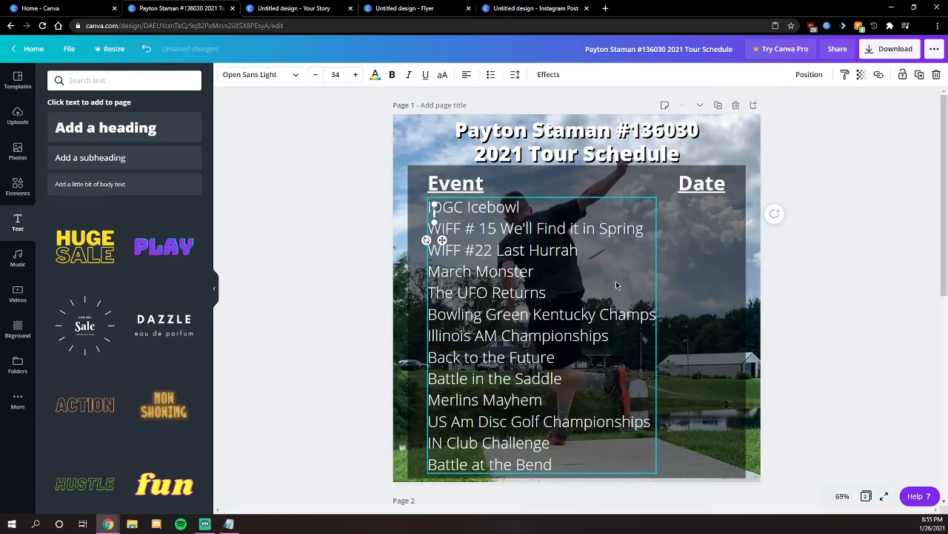
pyautogui.hotkey('alt', 'Tab')
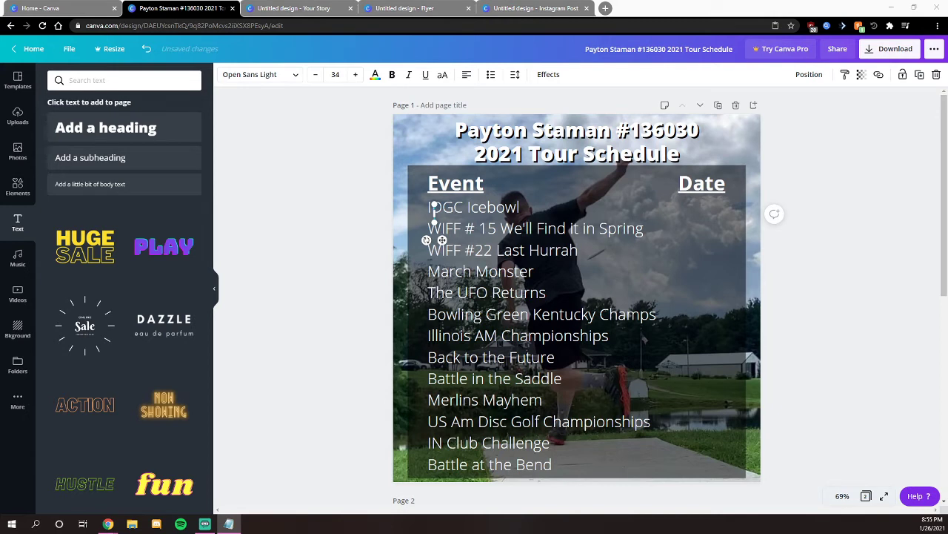
pyautogui.click(590, 265)
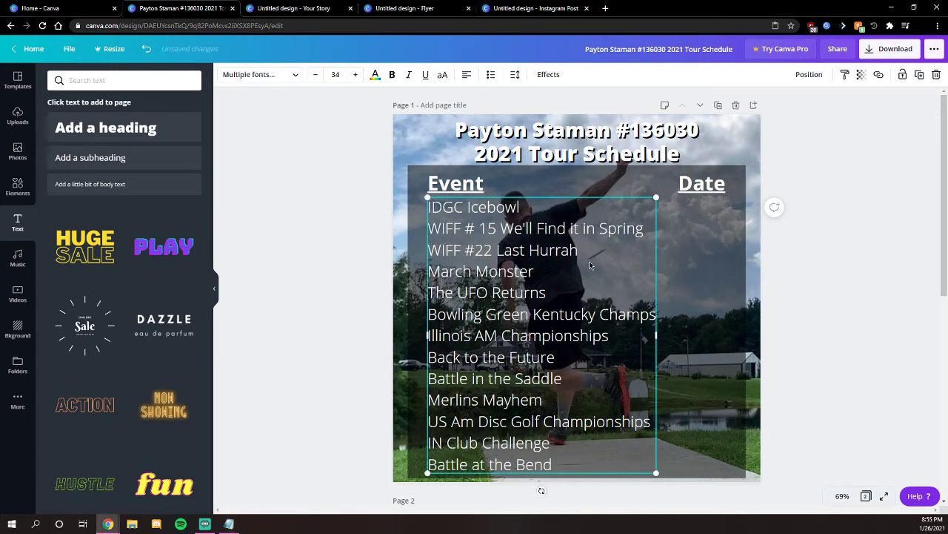
pyautogui.click(624, 205)
pyautogui.click(446, 213)
pyautogui.click(436, 210)
pyautogui.moveTo(433, 248); pyautogui.dragTo(442, 251)
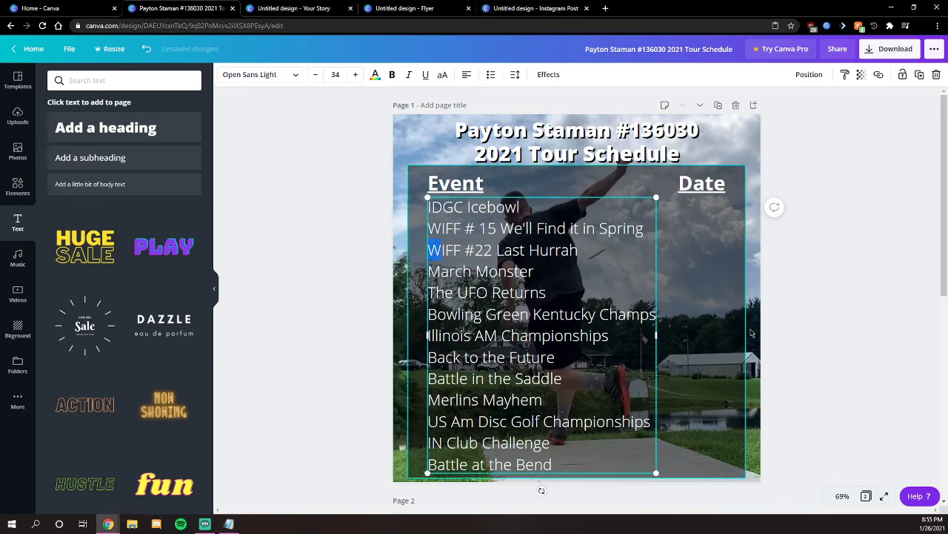
pyautogui.click(723, 335)
pyautogui.click(589, 356)
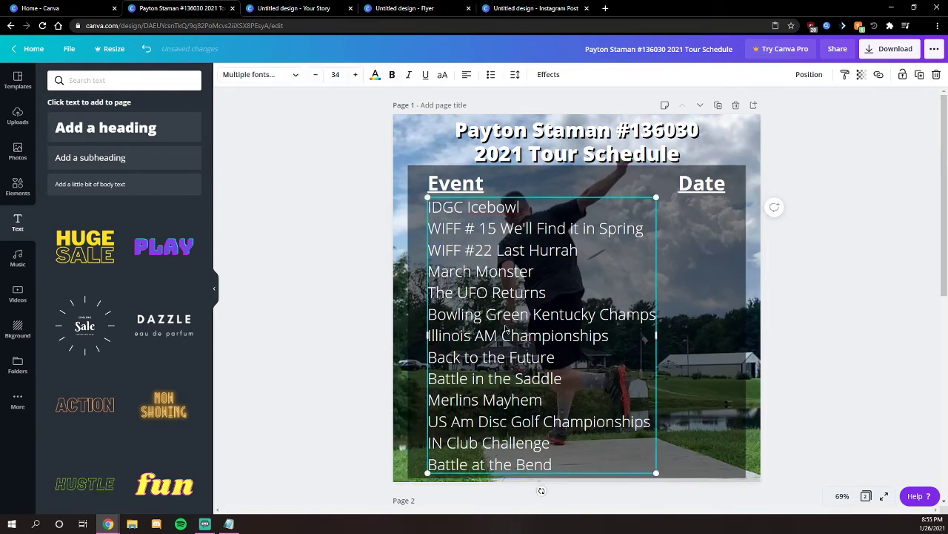
# - Add a body text box with the pasted dates 1/31/2021 to 7/3/2021, widened to fit
pyautogui.tripleClick(503, 269)
pyautogui.click(579, 255)
pyautogui.click(89, 184)
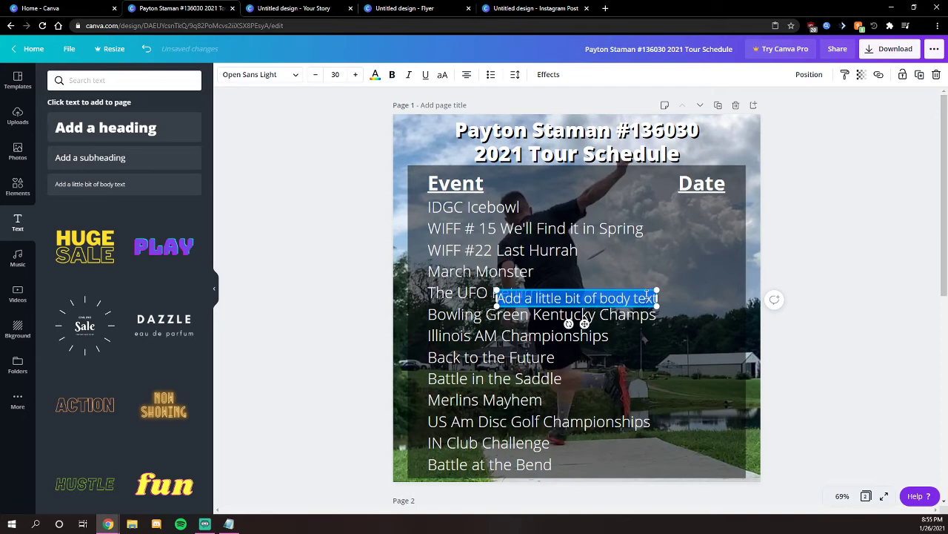
pyautogui.hotkey('ctrl', 'v')
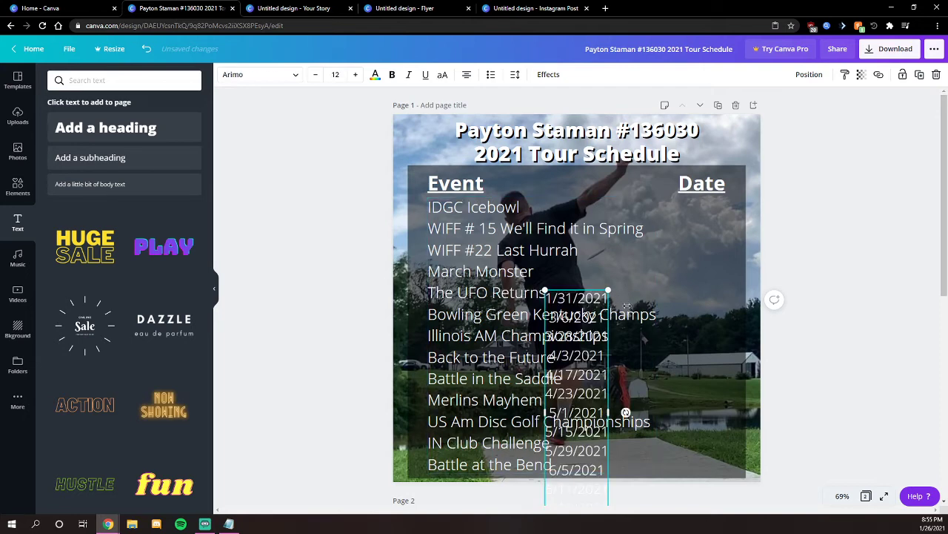
pyautogui.moveTo(627, 306); pyautogui.dragTo(715, 306)
pyautogui.doubleClick(688, 323)
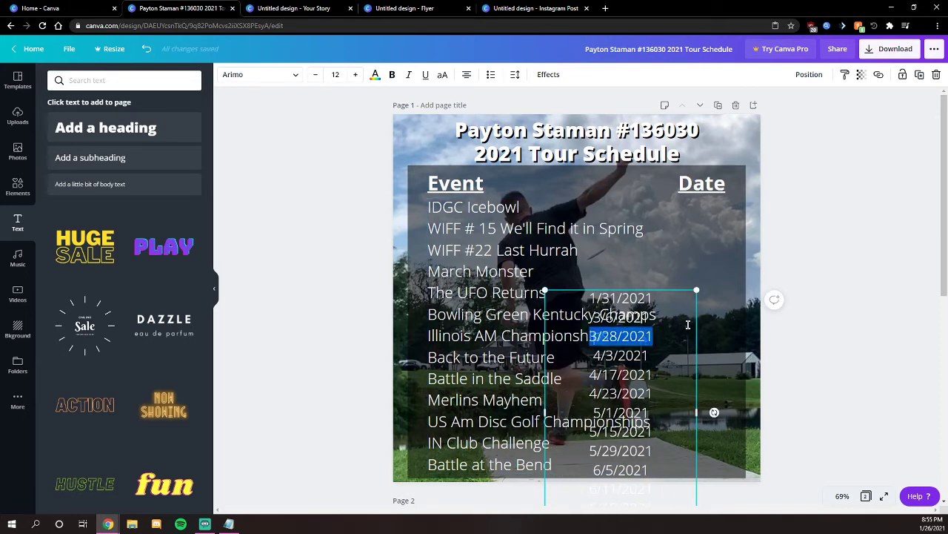
pyautogui.click(718, 339)
# - Narrow and right-align the dates column and place it under the Date heading
pyautogui.click(654, 399)
pyautogui.moveTo(683, 338); pyautogui.dragTo(727, 255)
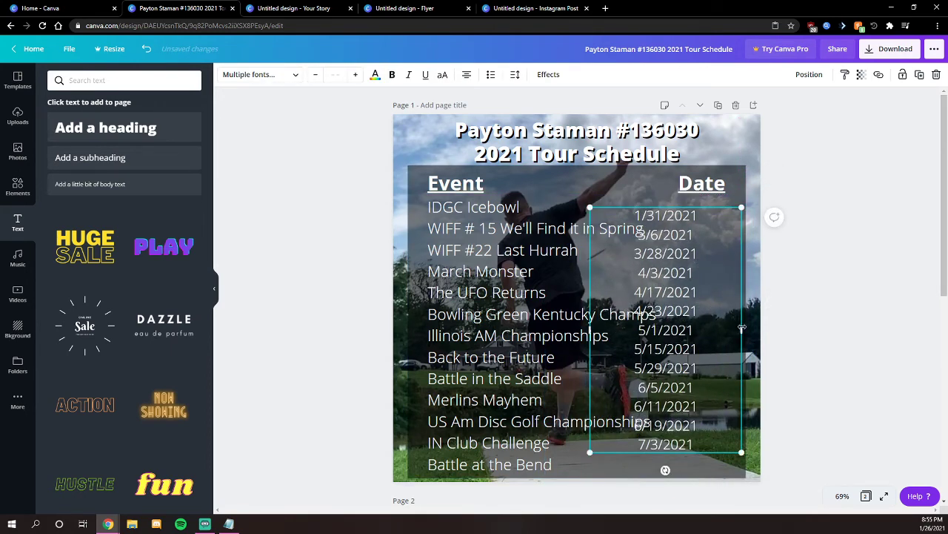
pyautogui.moveTo(742, 328); pyautogui.dragTo(677, 328)
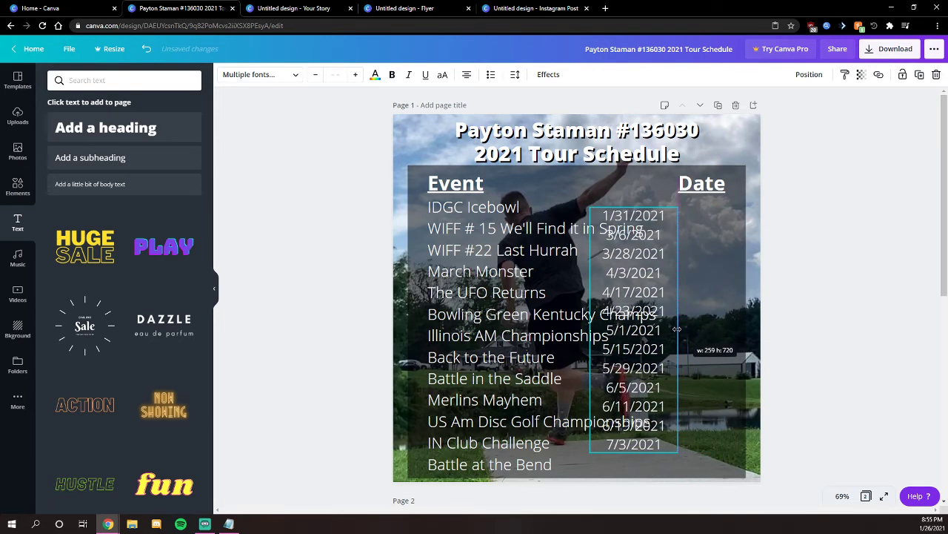
pyautogui.click(467, 75)
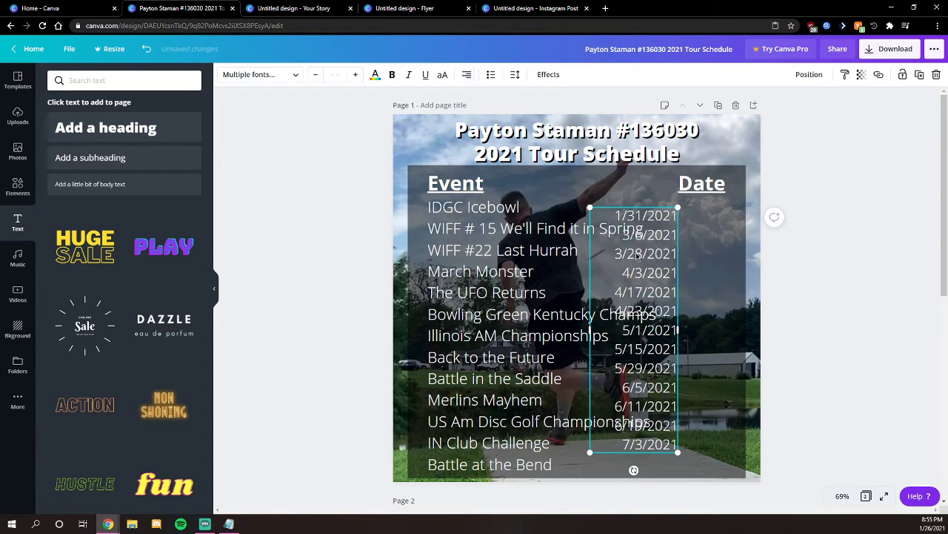
pyautogui.moveTo(664, 240); pyautogui.dragTo(718, 229)
pyautogui.doubleClick(719, 226)
pyautogui.hotkey('ctrl', 'a')
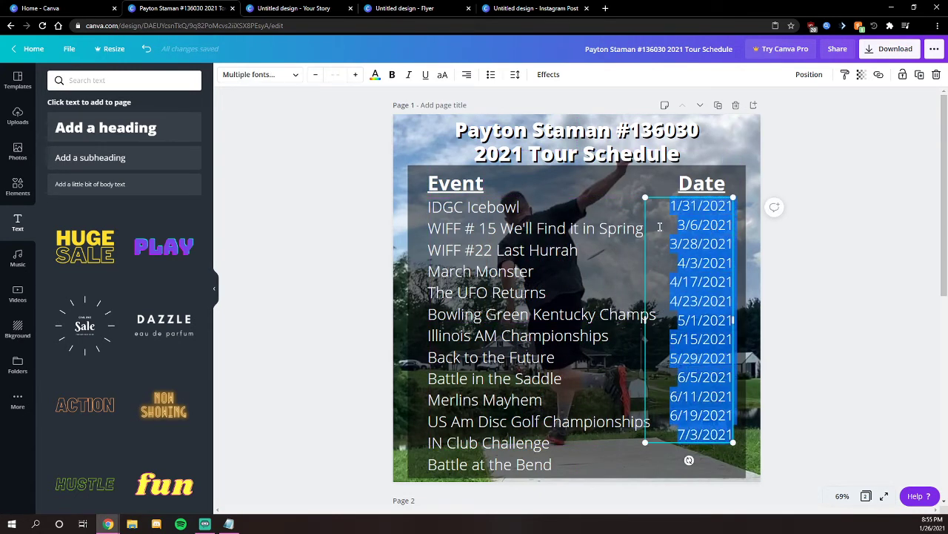
# - Set the dates to font size 34 and nudge the event names two steps left
pyautogui.click(332, 75)
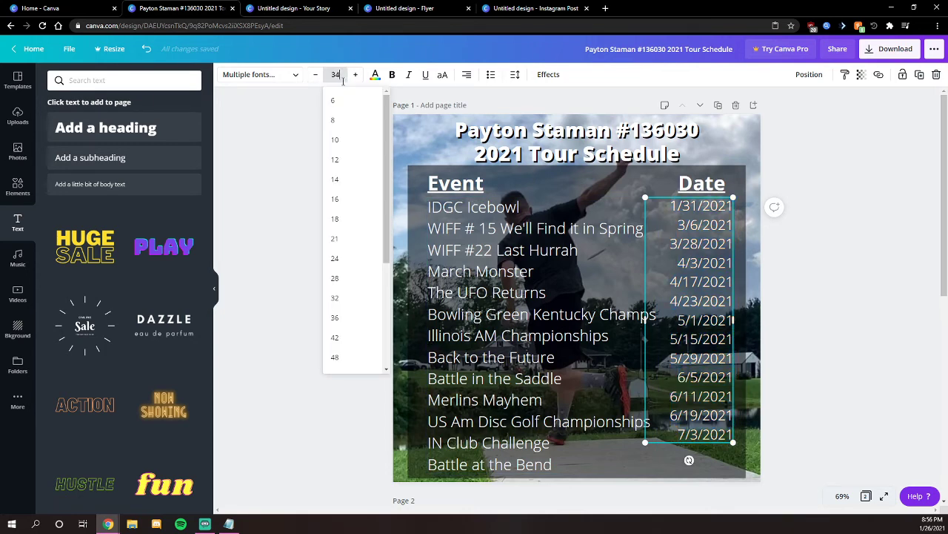
pyautogui.press('Return')
pyautogui.click(864, 289)
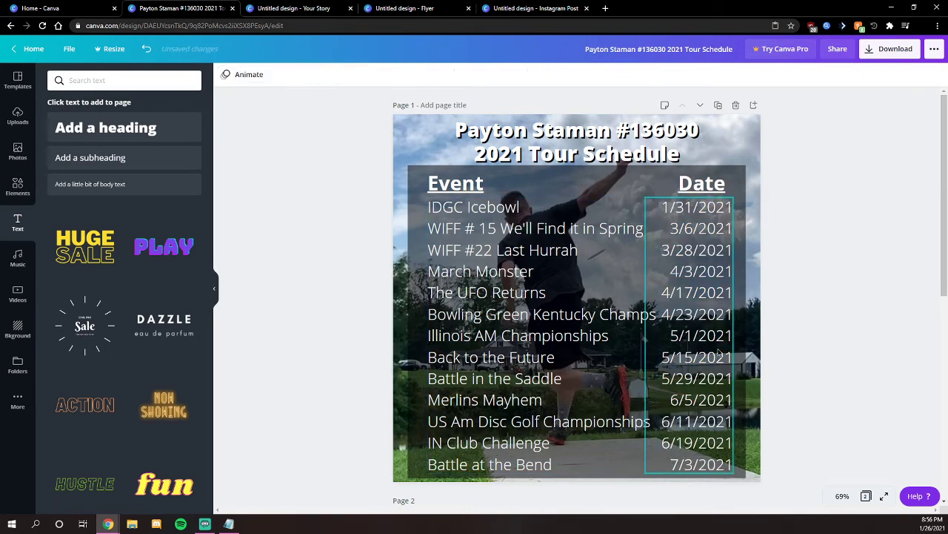
pyautogui.click(529, 332)
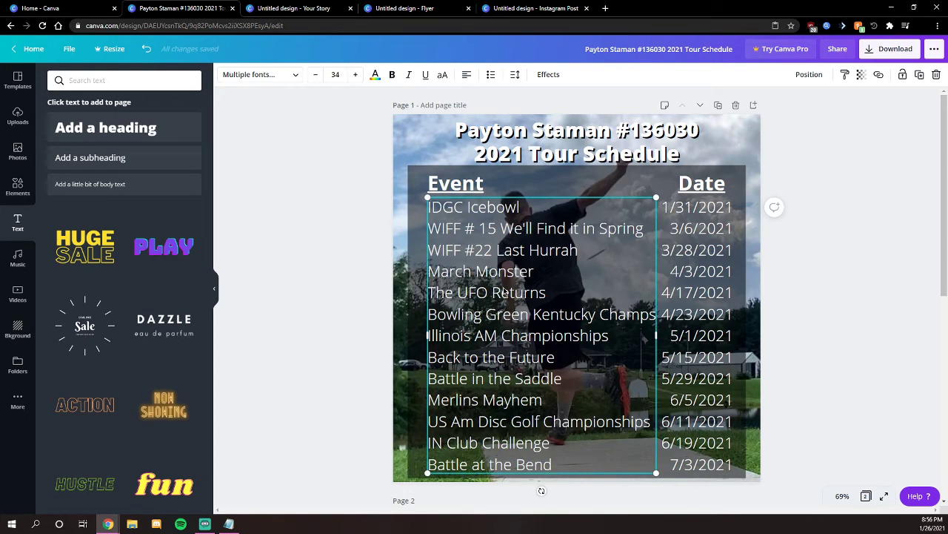
pyautogui.press('Left')
pyautogui.press('Left')
pyautogui.press('Left')
pyautogui.press('Left')
pyautogui.press('Left')
pyautogui.press('Left')
pyautogui.press('Left')
pyautogui.press('Left')
pyautogui.press('Left')
pyautogui.press('Left')
pyautogui.press('Left')
pyautogui.press('Left')
pyautogui.press('Left')
pyautogui.press('Left')
pyautogui.press('Left')
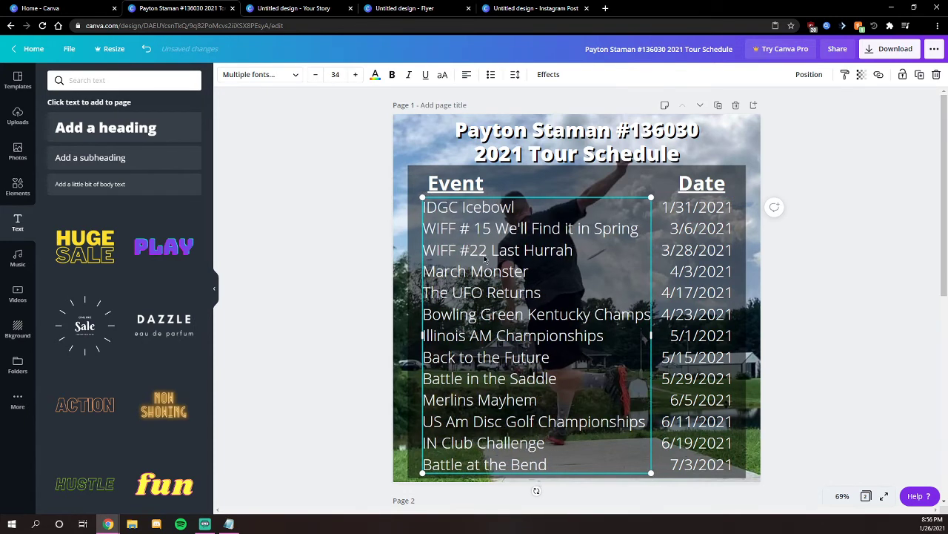
pyautogui.press('Left')
pyautogui.press('Left')
pyautogui.press('Left')
pyautogui.press('Left')
pyautogui.press('Left')
pyautogui.press('Left')
pyautogui.press('Left')
pyautogui.press('Left')
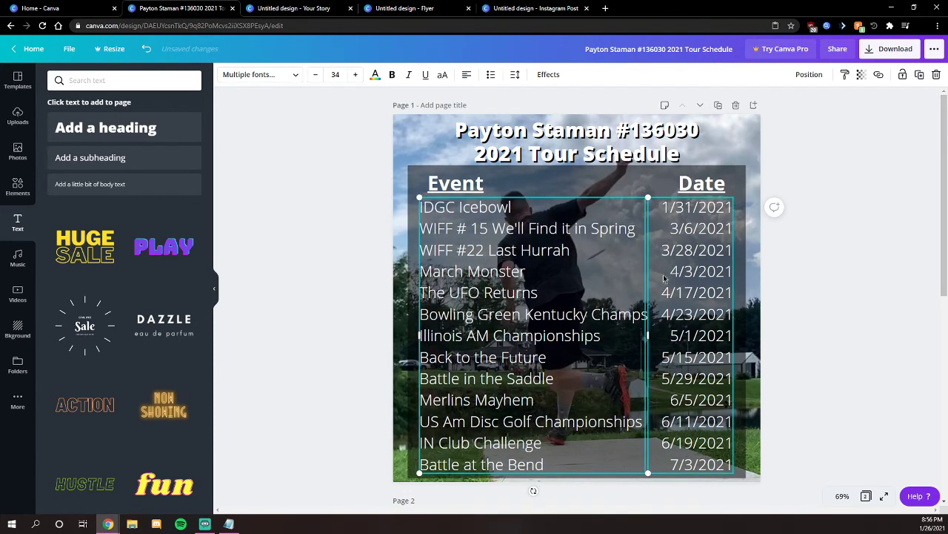
# - Align the Event header over the names, and the Date header with the dates column
pyautogui.moveTo(469, 184); pyautogui.dragTo(456, 179)
pyautogui.click(822, 249)
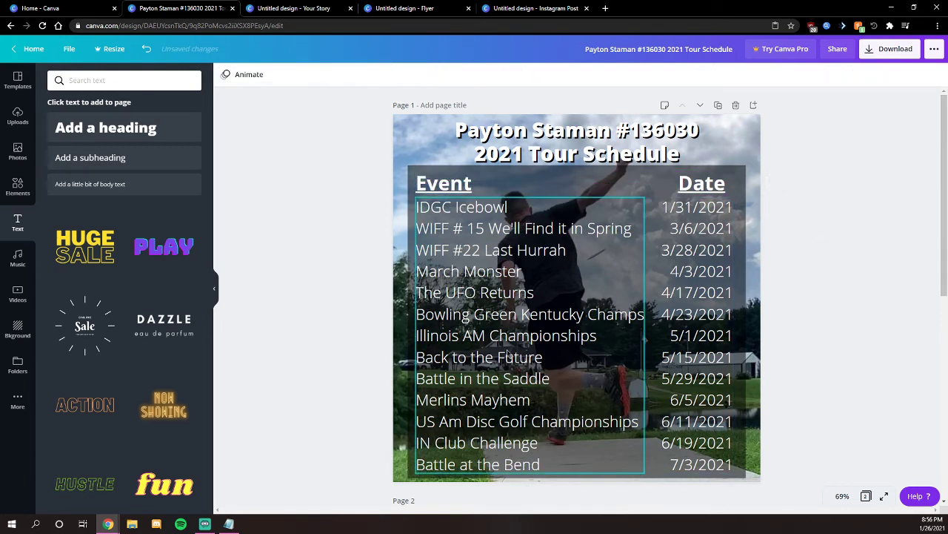
pyautogui.click(717, 191)
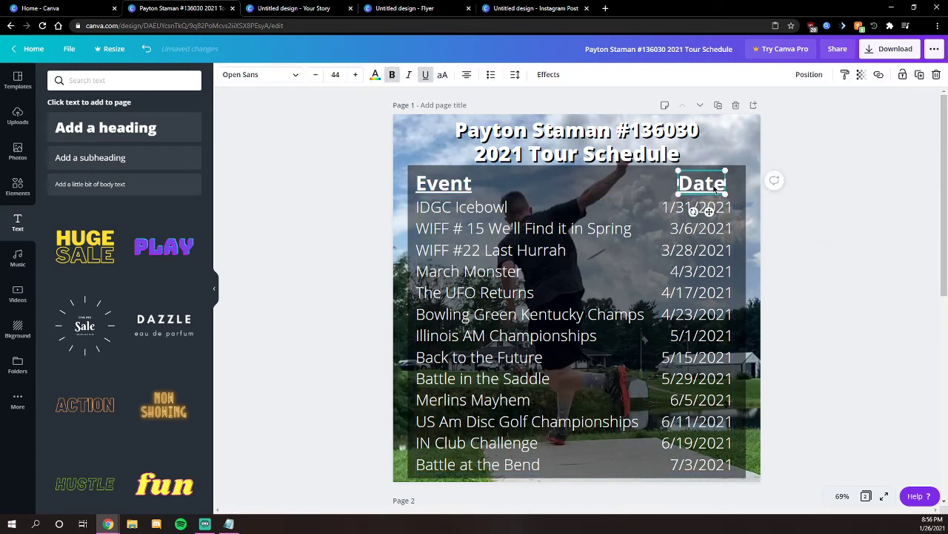
pyautogui.moveTo(717, 189); pyautogui.dragTo(724, 187)
pyautogui.moveTo(697, 226); pyautogui.dragTo(703, 227)
pyautogui.click(844, 258)
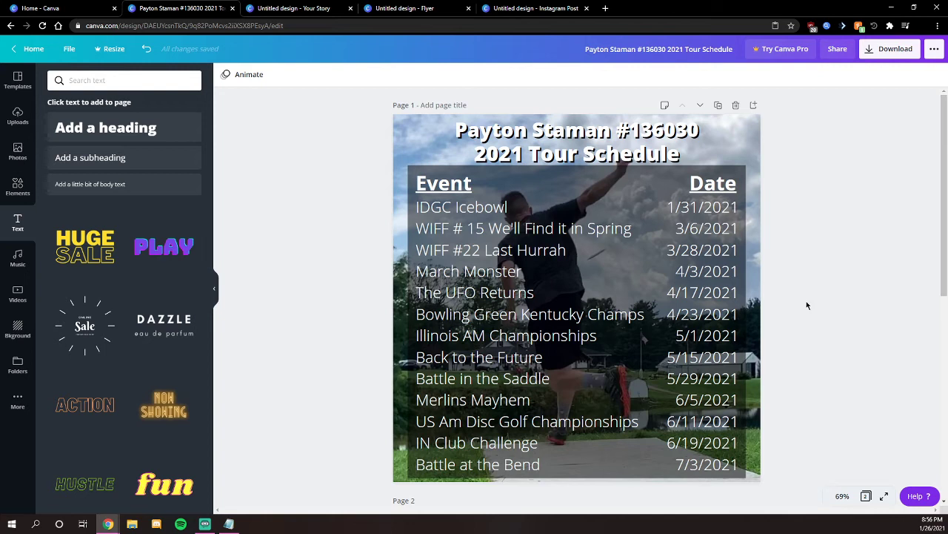
pyautogui.click(437, 183)
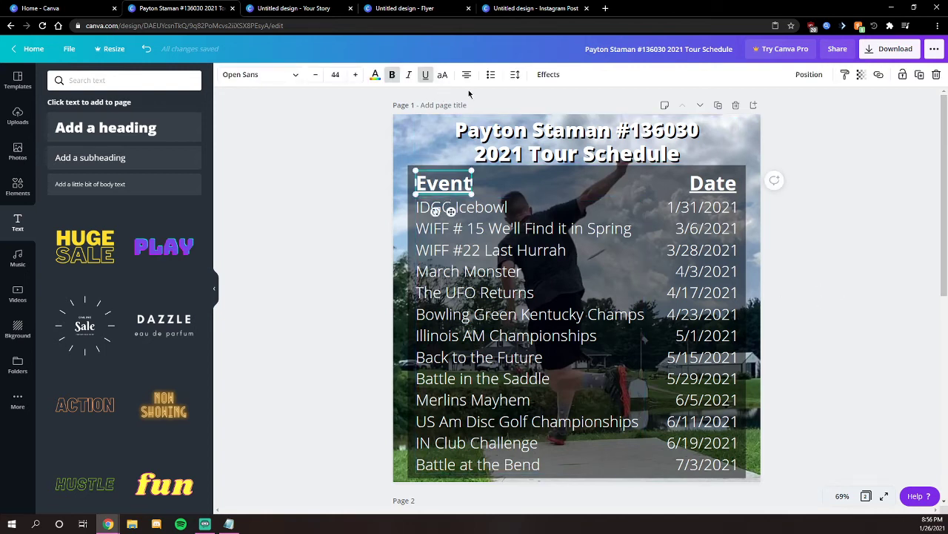
# - Give the Event heading a black drop shadow with offset 95
pyautogui.click(548, 74)
pyautogui.click(123, 123)
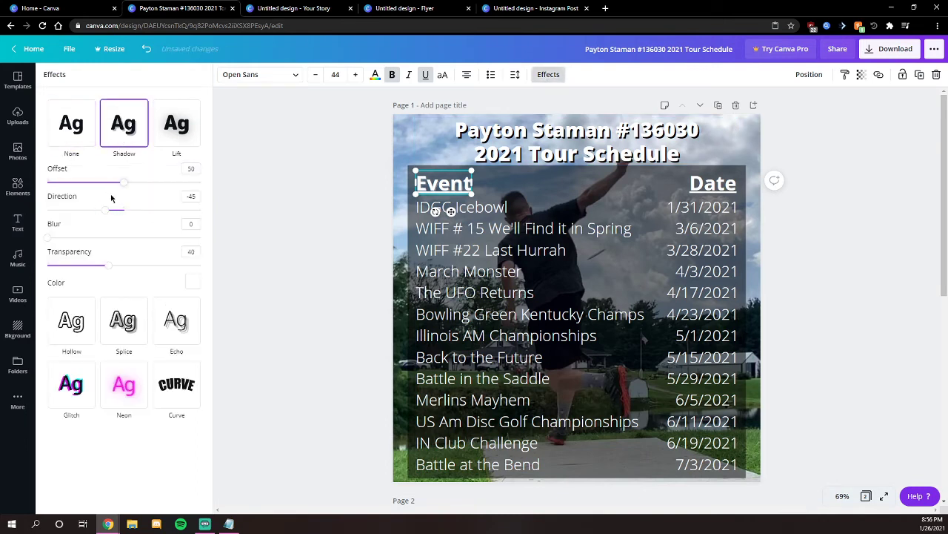
pyautogui.click(192, 281)
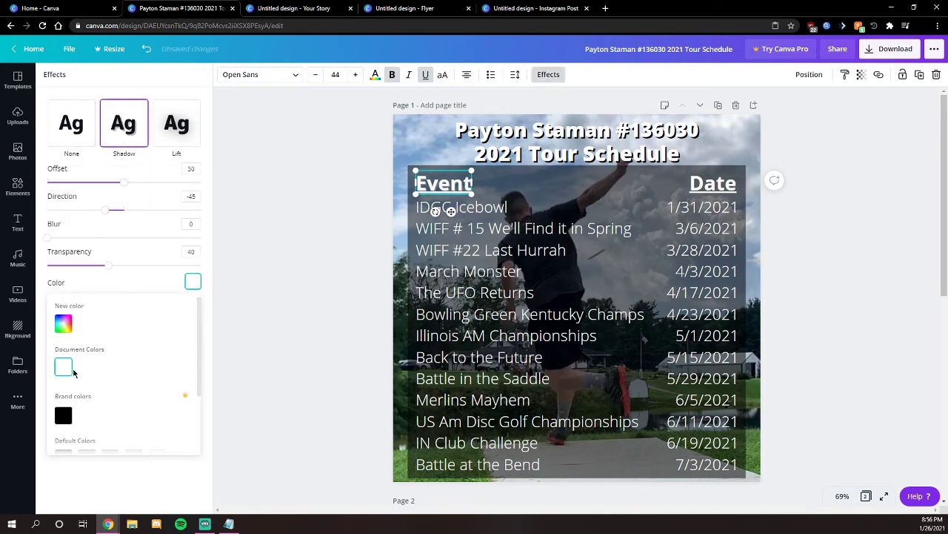
pyautogui.click(63, 415)
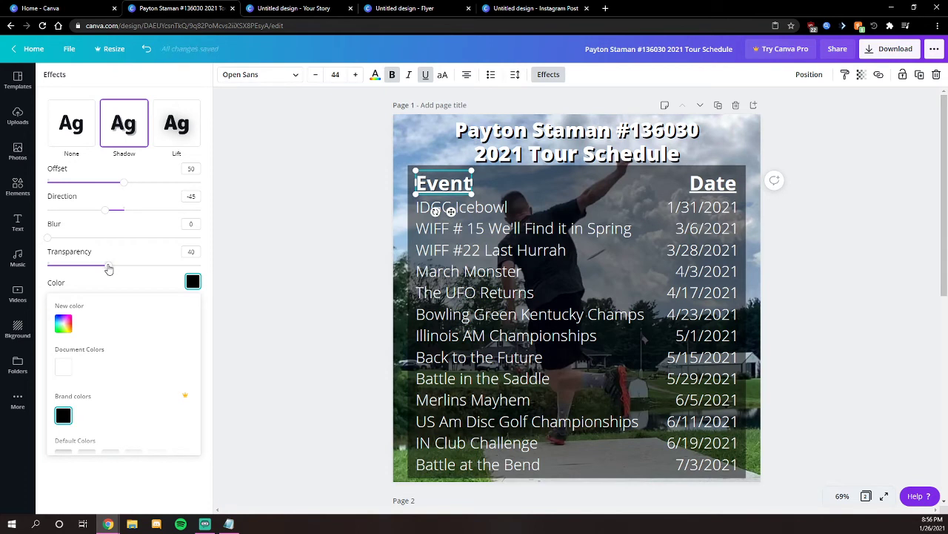
pyautogui.moveTo(123, 186); pyautogui.dragTo(191, 184)
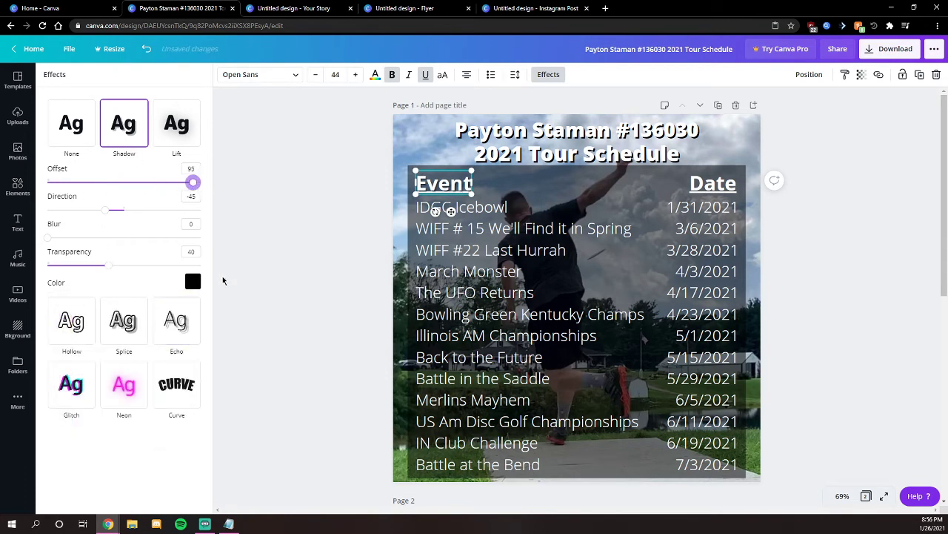
# - Remove the Event heading's underline and make its shadow fully opaque
pyautogui.click(445, 182)
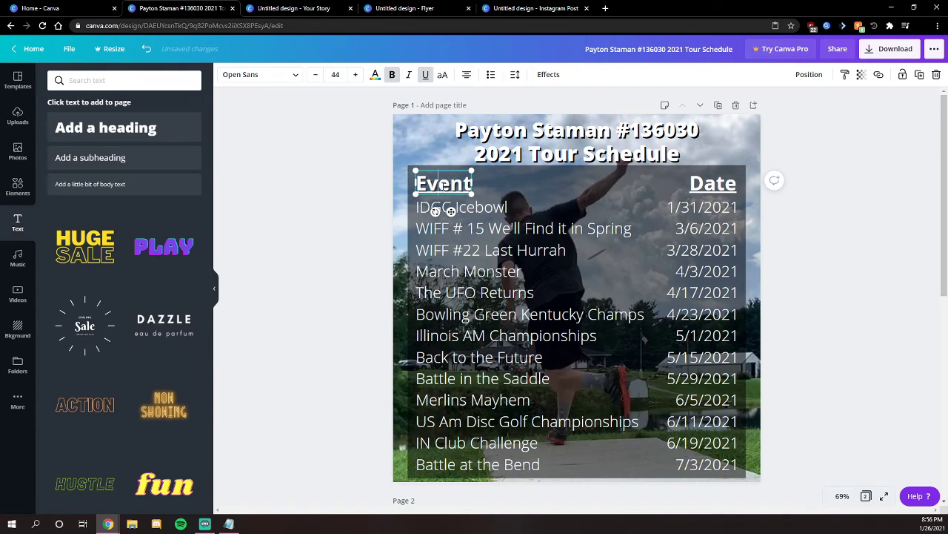
pyautogui.click(423, 77)
pyautogui.click(399, 197)
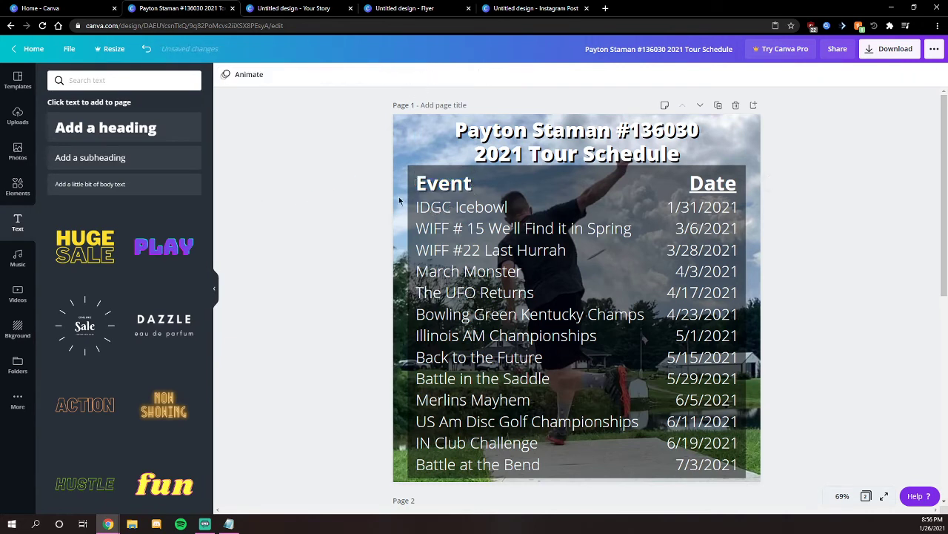
pyautogui.click(429, 188)
pyautogui.click(549, 74)
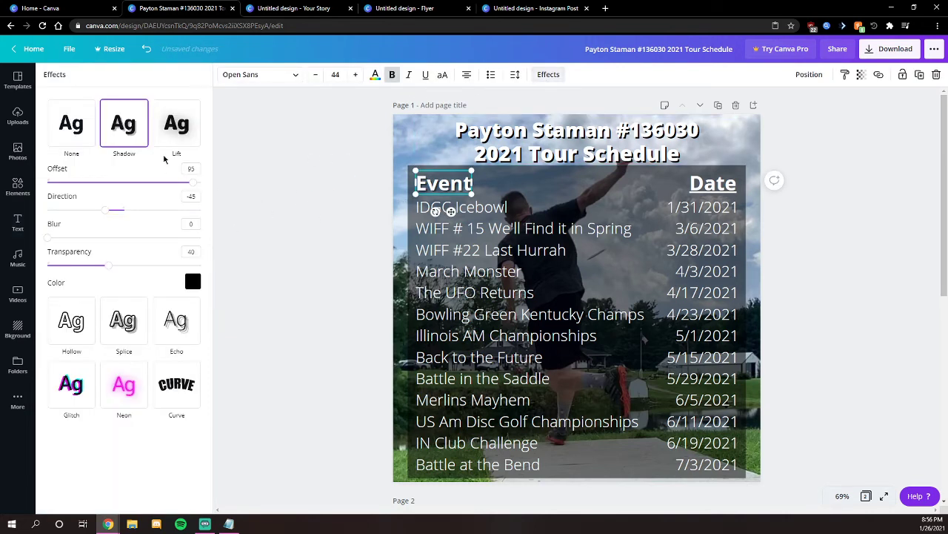
pyautogui.moveTo(112, 211)
pyautogui.mouseDown()
pyautogui.moveTo(220, 210)
pyautogui.moveTo(106, 210)
pyautogui.mouseUp()
pyautogui.moveTo(109, 265); pyautogui.dragTo(248, 261)
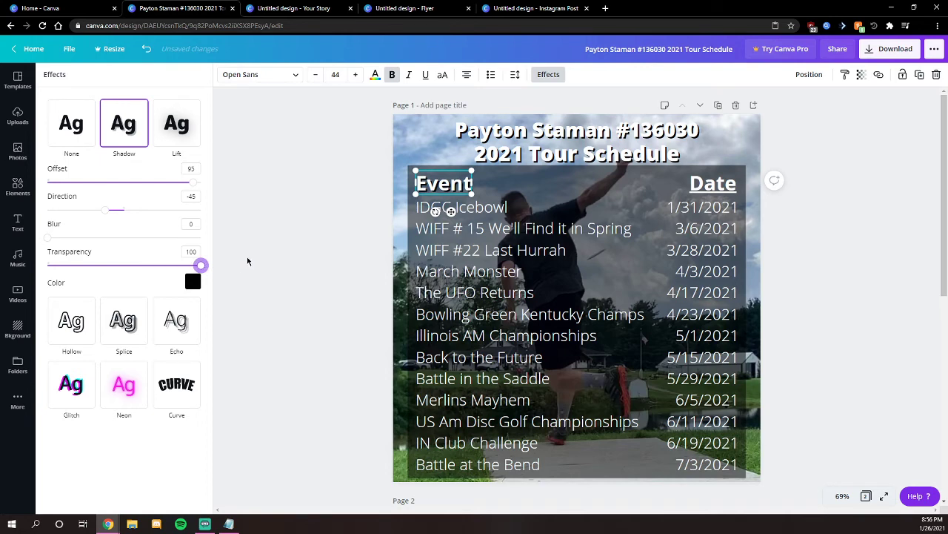
# - Give the Date heading an opaque black shadow at offset 68, then duplicate the page as Page 2
pyautogui.click(725, 191)
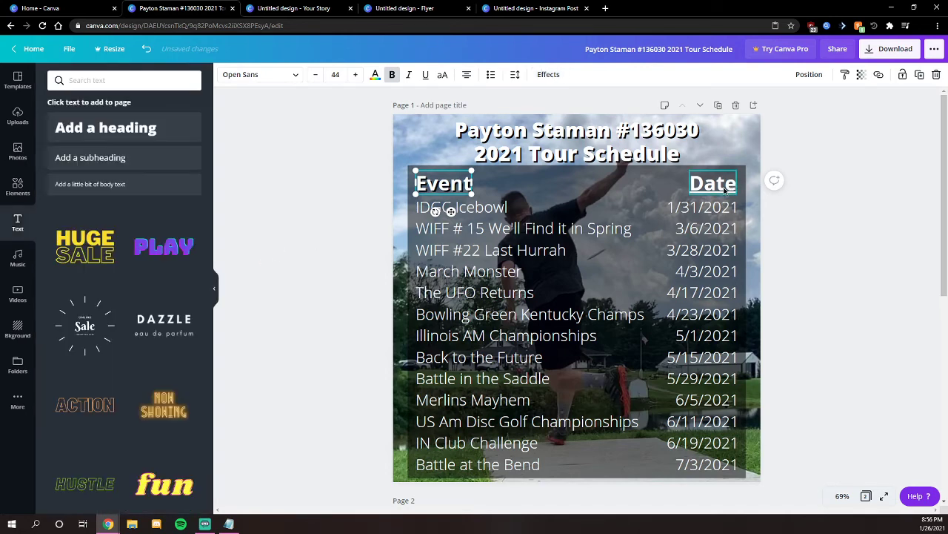
pyautogui.click(548, 74)
pyautogui.click(112, 129)
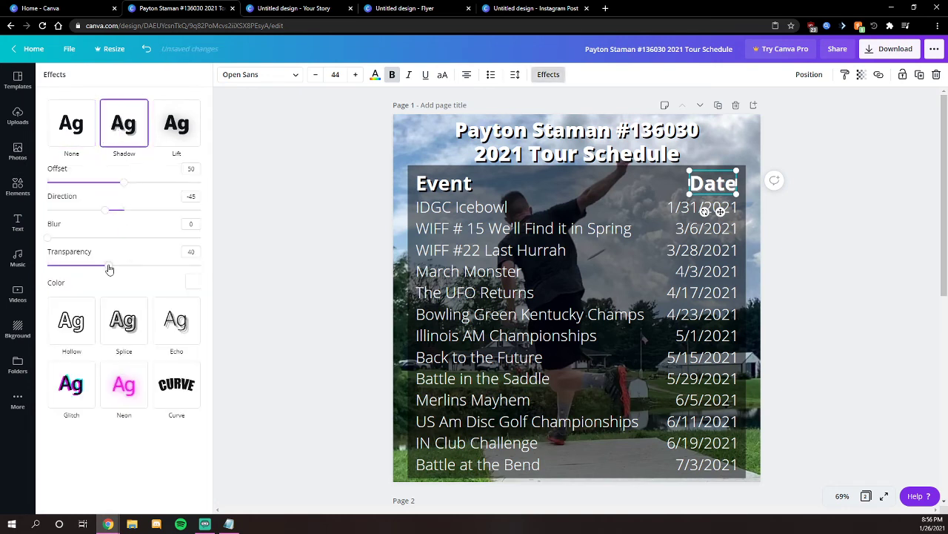
pyautogui.moveTo(109, 266); pyautogui.dragTo(267, 269)
pyautogui.moveTo(122, 181); pyautogui.dragTo(151, 183)
pyautogui.click(193, 282)
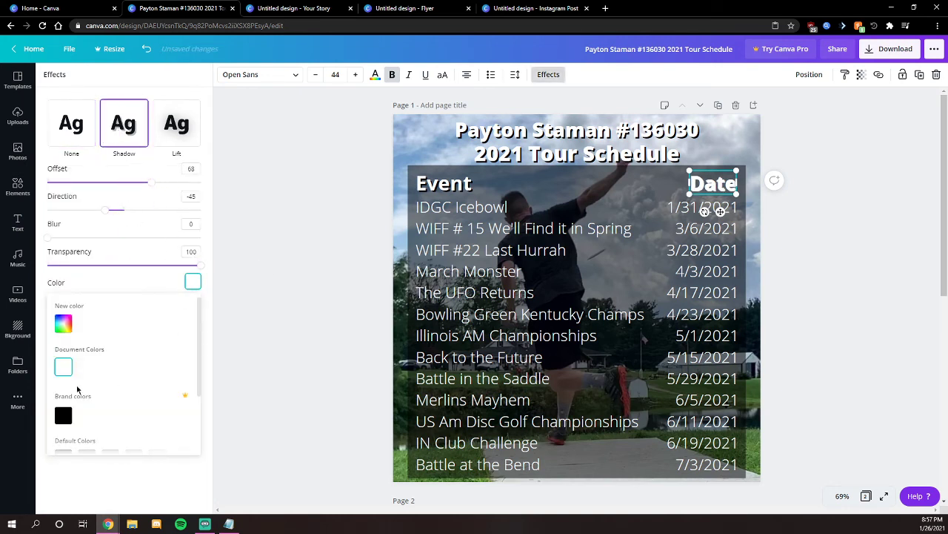
pyautogui.click(63, 415)
pyautogui.click(276, 262)
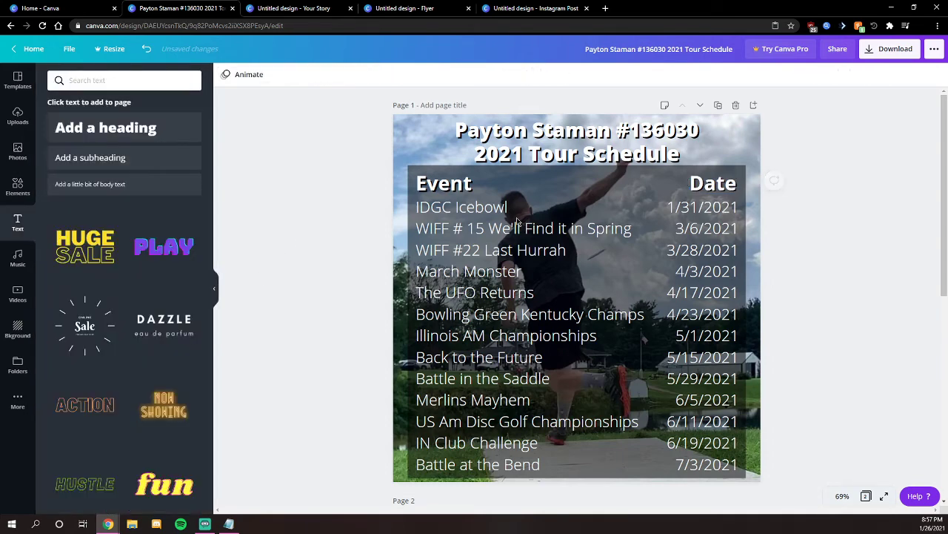
pyautogui.scroll(-2, 820, 182)
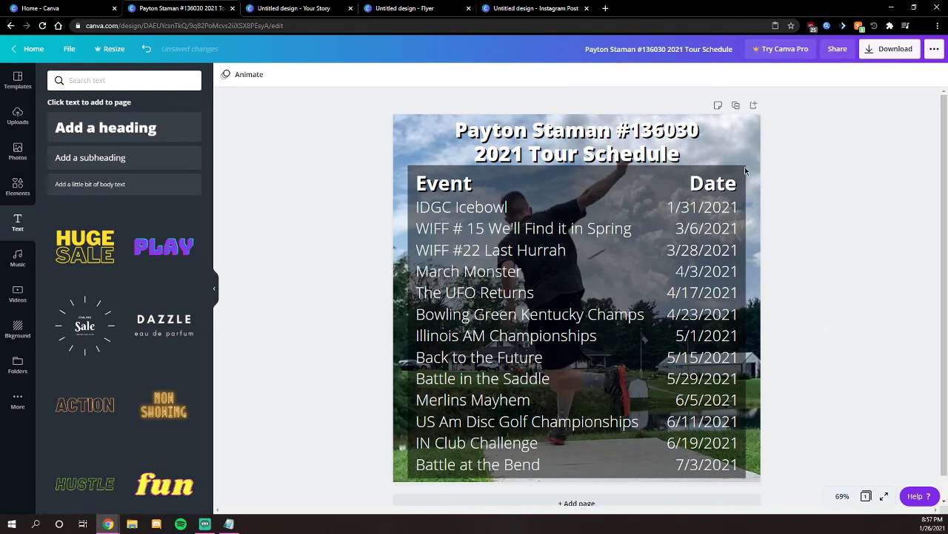
pyautogui.click(735, 106)
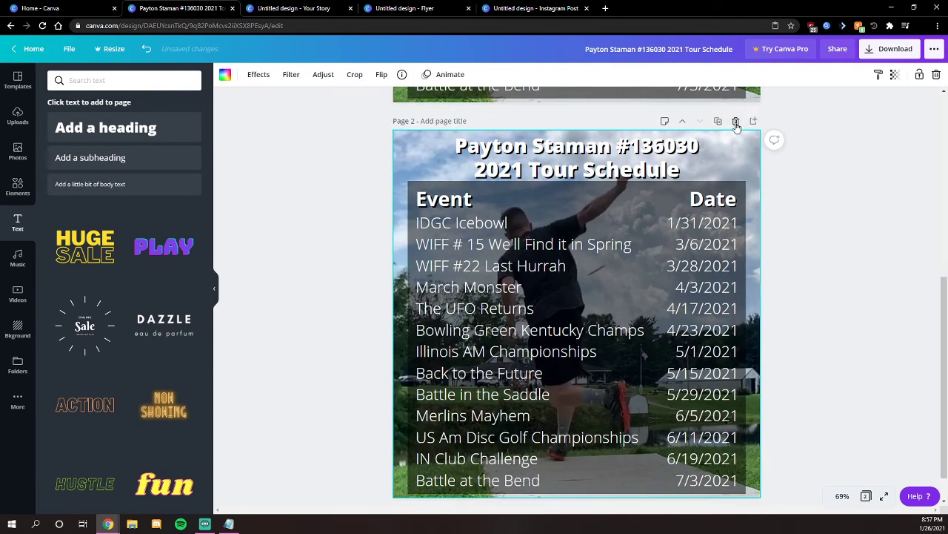
# - Replace Page 2's event names with the later events, Severin Lang Memorial to Indy's Best of the City
pyautogui.click(461, 254)
pyautogui.hotkey('alt', 'Tab')
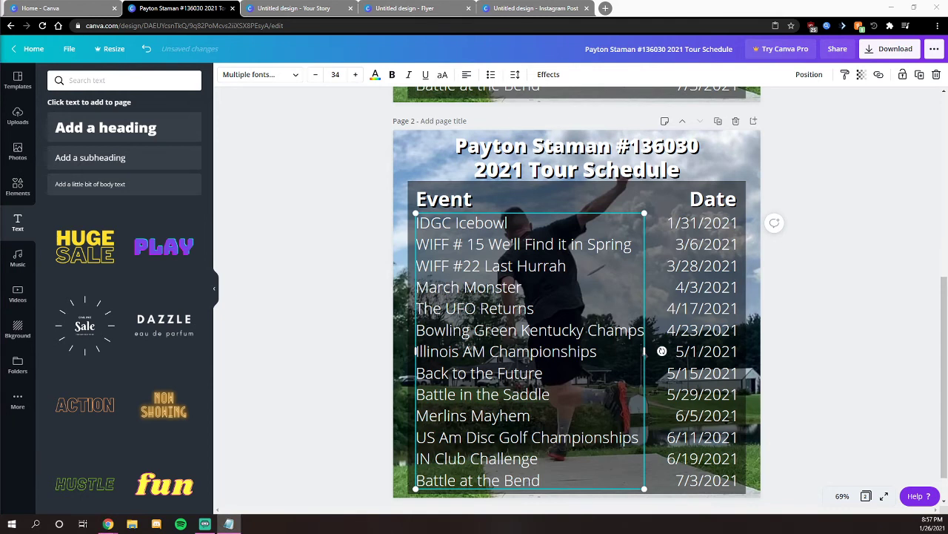
pyautogui.hotkey('alt', 'Tab')
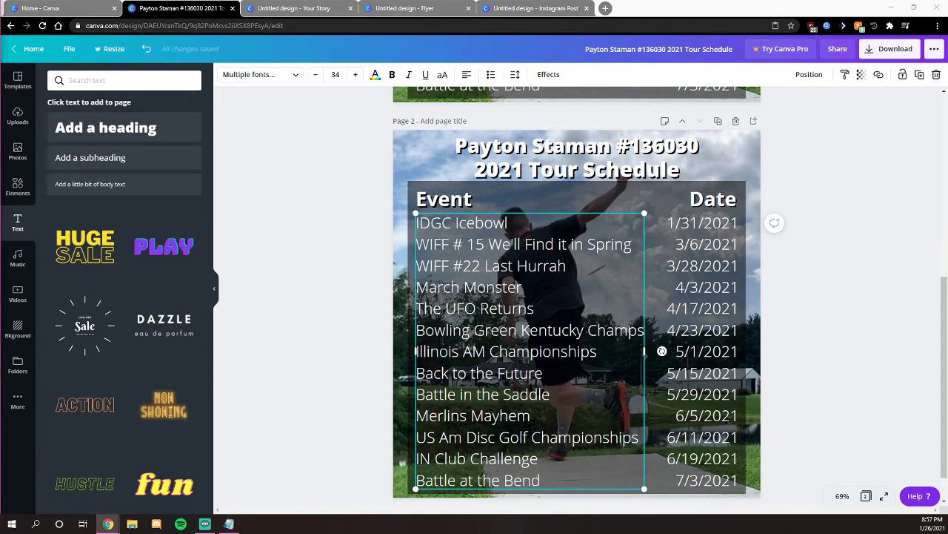
pyautogui.hotkey('alt', 'Tab')
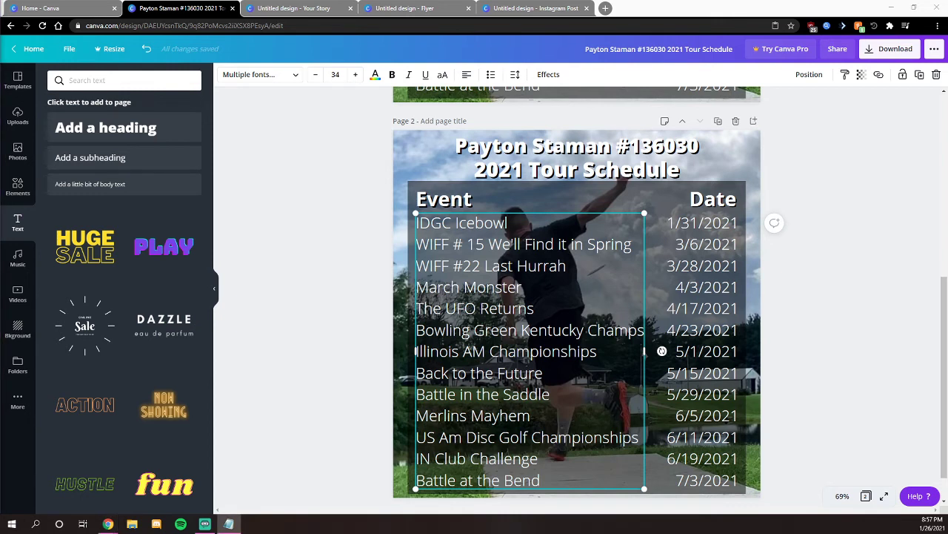
pyautogui.hotkey('alt', 'Tab')
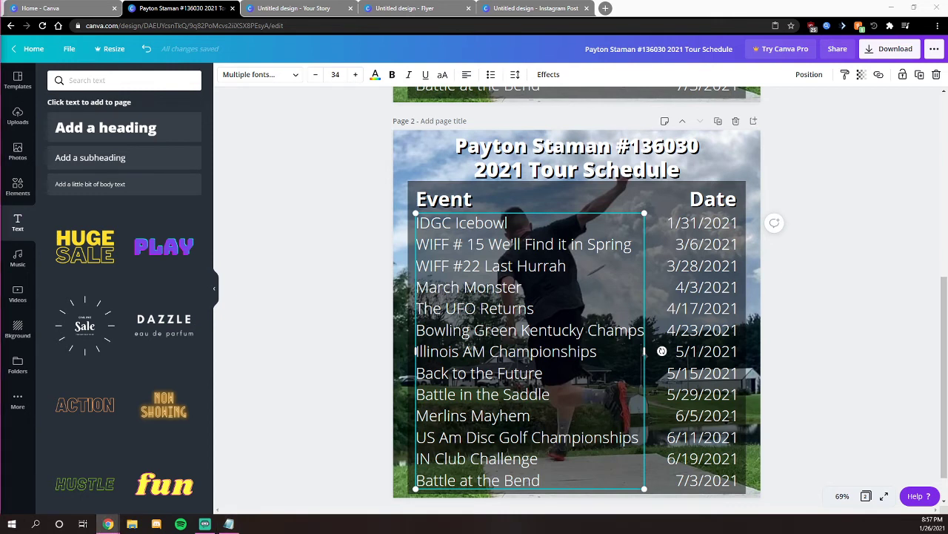
pyautogui.hotkey('alt', 'Tab')
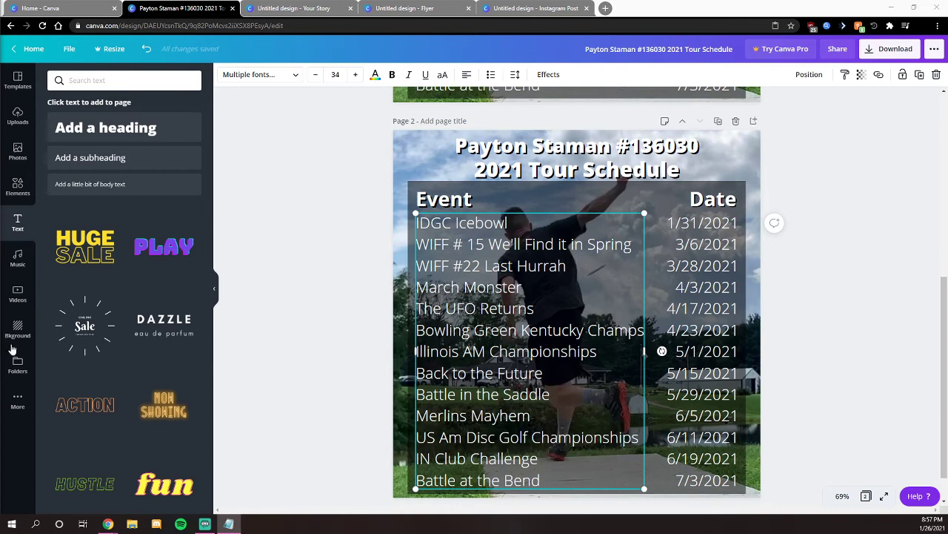
pyautogui.tripleClick(497, 306)
pyautogui.hotkey('ctrl', 'a')
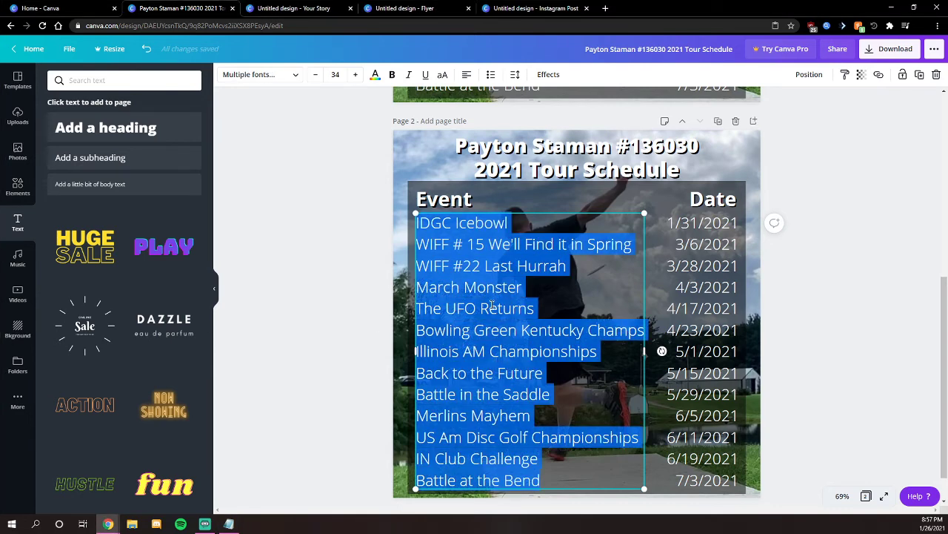
pyautogui.write("Severin Lang Memorial DGLO Gibson County Open Ledgestone Three Rivers Open - AM Hamilton County Open Indy Fall Classic IN State Championships Checkered Flag Open Best Dam Championships NADGT Nationals Pumpkin Shootout Indy's Best of the City")
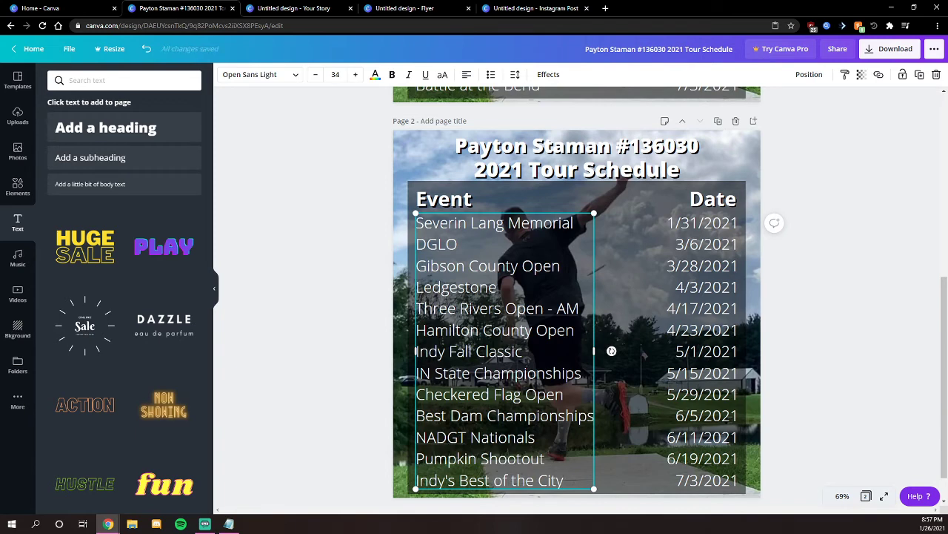
# - Replace Page 2's dates with the July–November dates, 7/16/2021 to 11/13/2021
pyautogui.hotkey('alt', 'Tab')
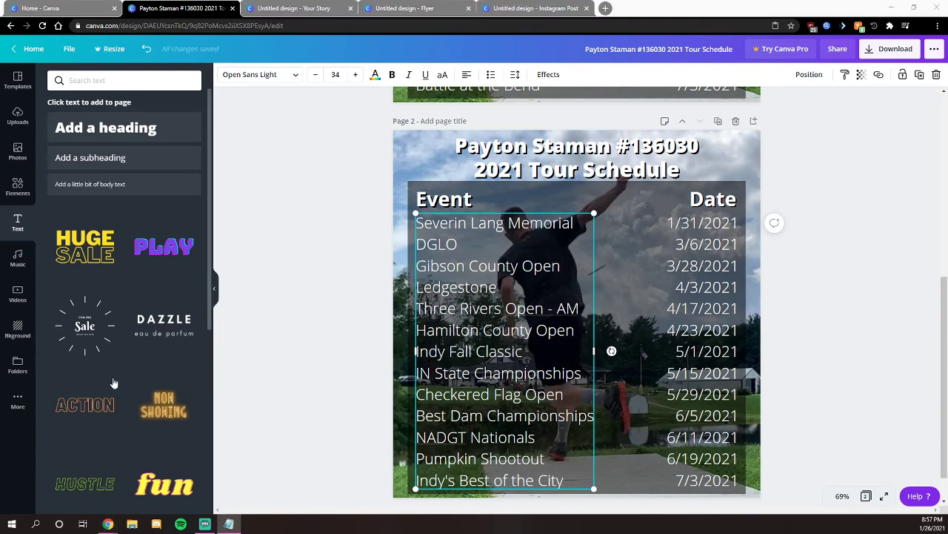
pyautogui.doubleClick(689, 288)
pyautogui.hotkey('ctrl', 'a')
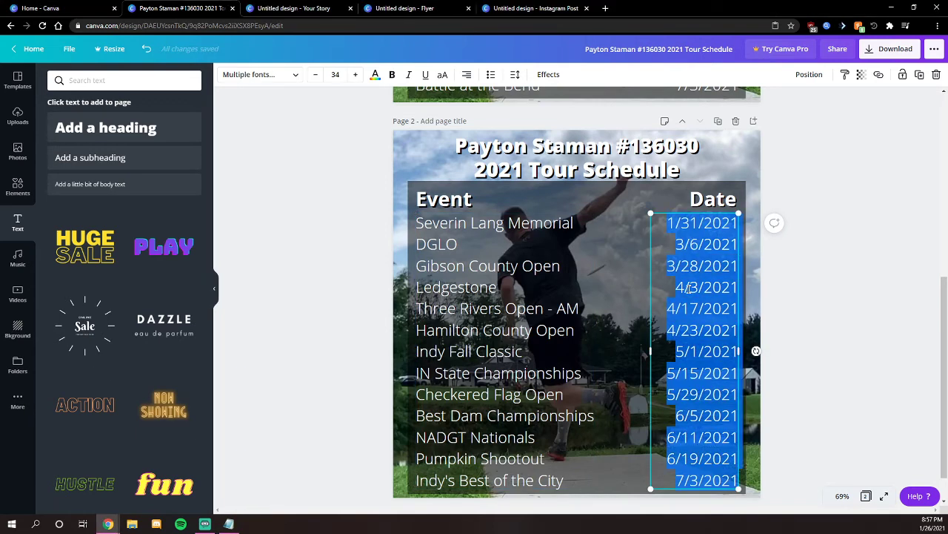
pyautogui.write('7/16/2021 7/23/2021 7/31/2021 8/6/2021 8/21/2021 8/28/2021 9/11/2021 9/25/2021 10/2/2021 10/9/2021 10/28/2021 11/7/2021 11/13/2021')
pyautogui.click(863, 285)
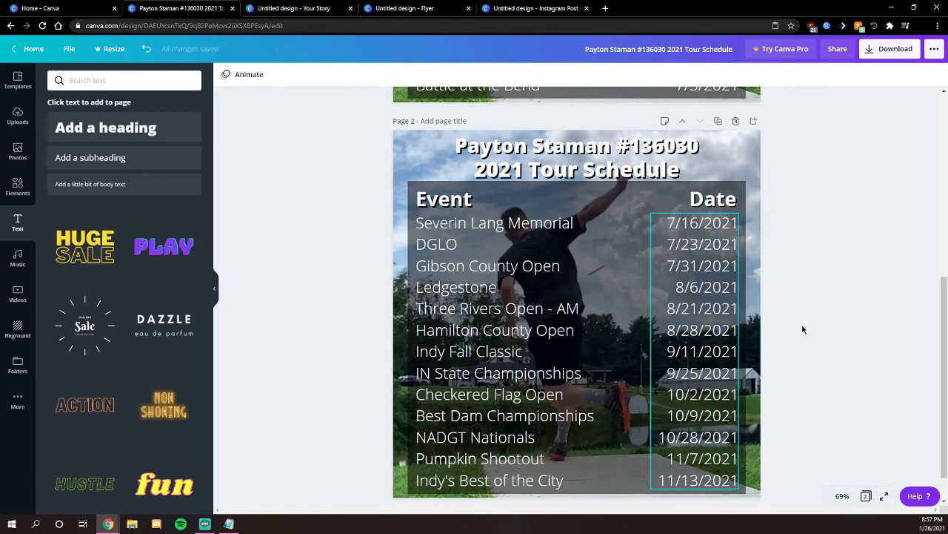
pyautogui.scroll(5, 337, 347)
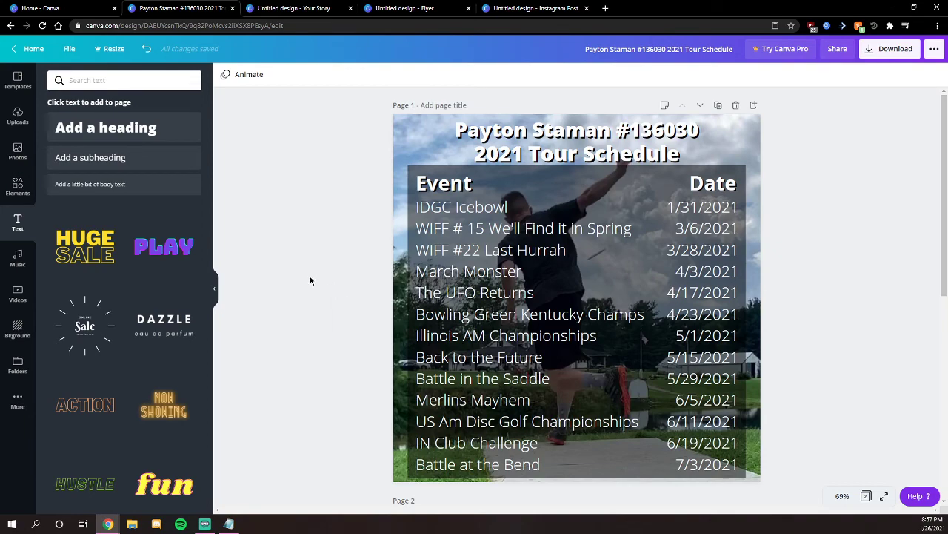
pyautogui.scroll(-5, 311, 280)
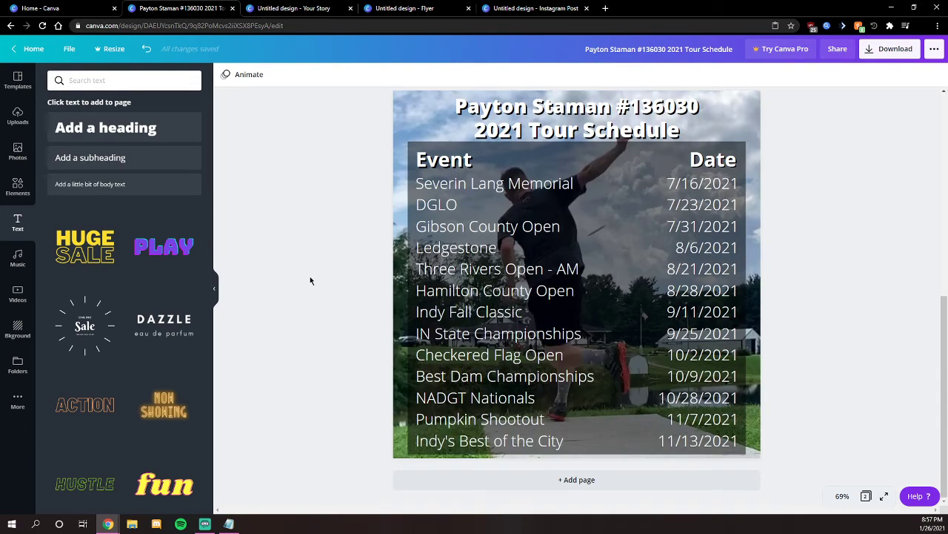
pyautogui.scroll(5, 310, 280)
pyautogui.scroll(-5, 311, 280)
pyautogui.scroll(5, 311, 277)
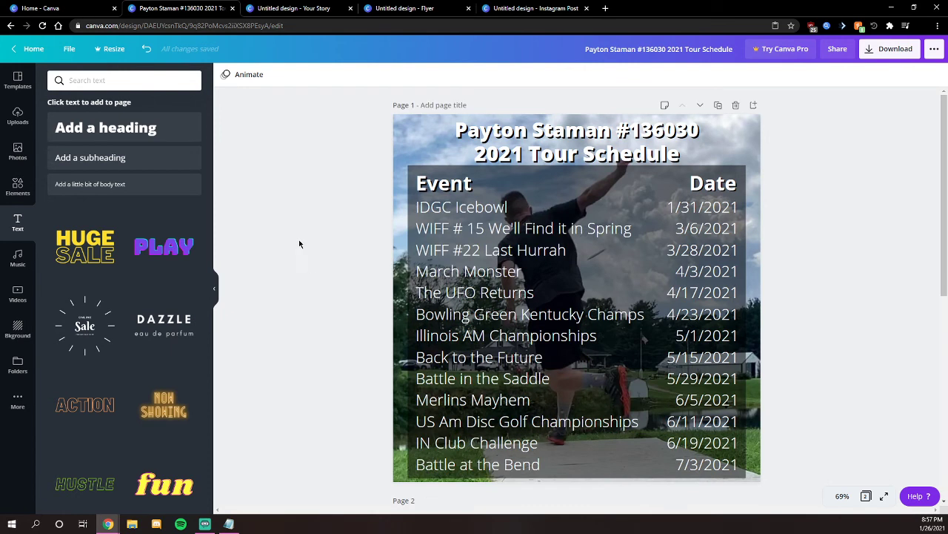
# - Add a '1/2' heading and place it at Page 1's top-right corner beside the title
pyautogui.click(123, 130)
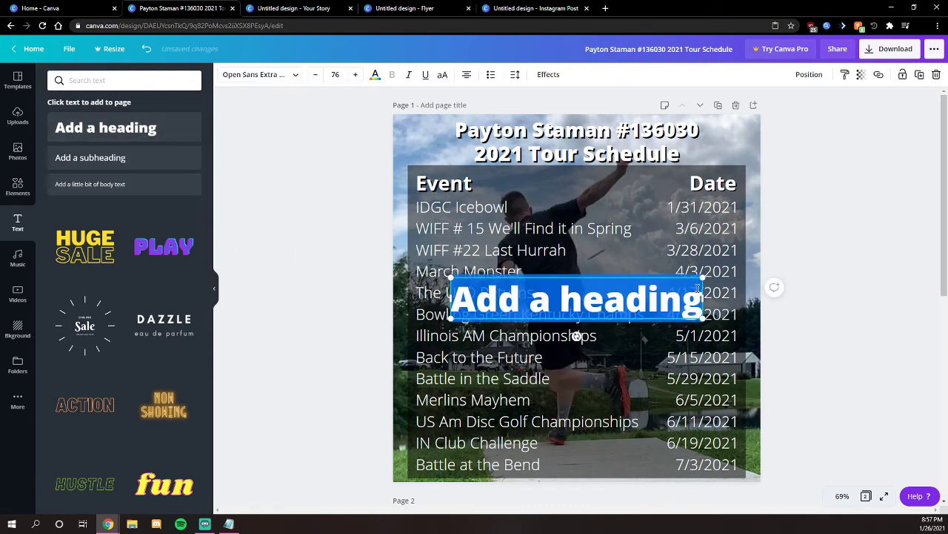
pyautogui.write('1/2')
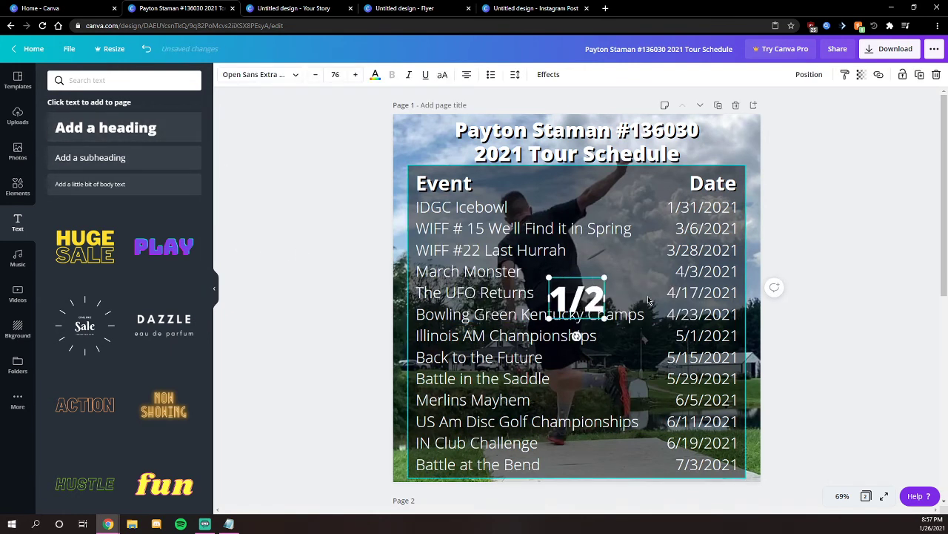
pyautogui.click(655, 306)
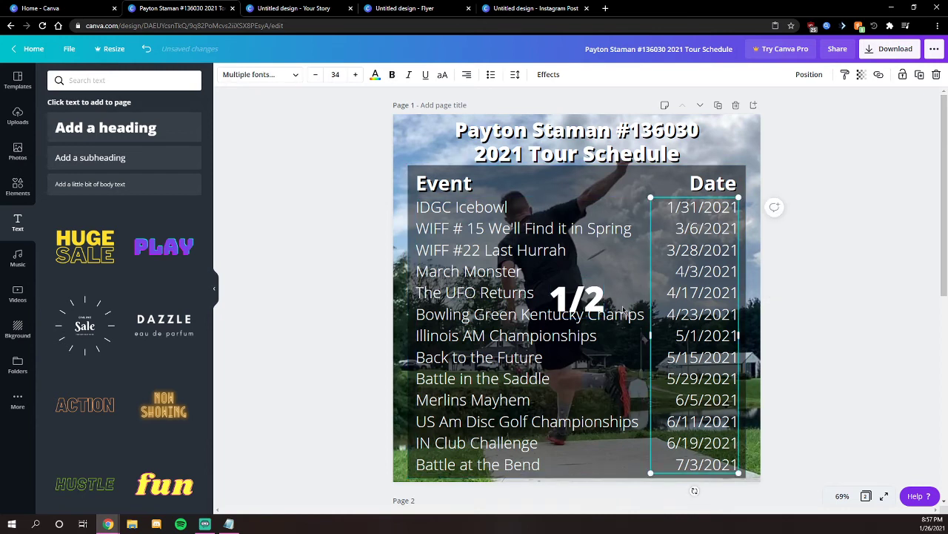
pyautogui.click(582, 295)
pyautogui.moveTo(582, 295); pyautogui.dragTo(741, 142)
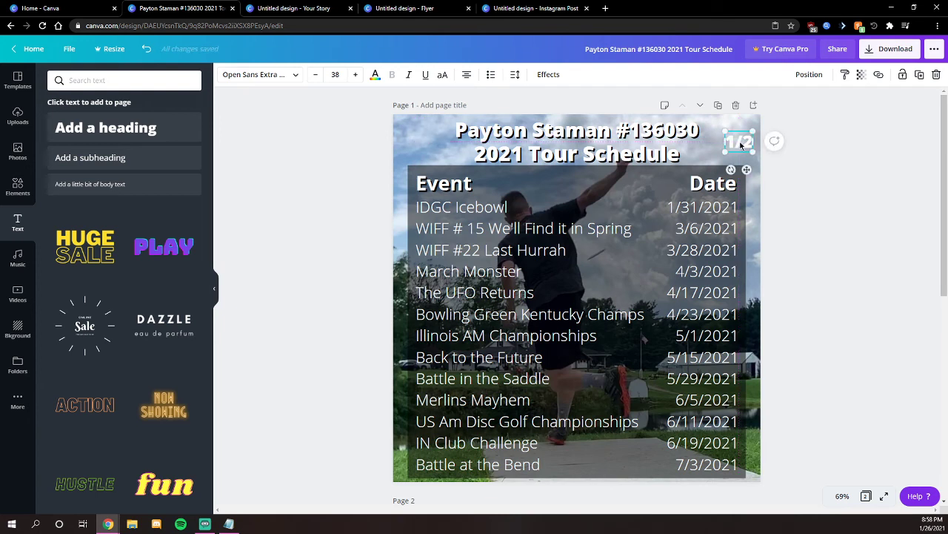
# - Give the 1/2 label a black shadow with transparency 100 and offset 88
pyautogui.click(547, 74)
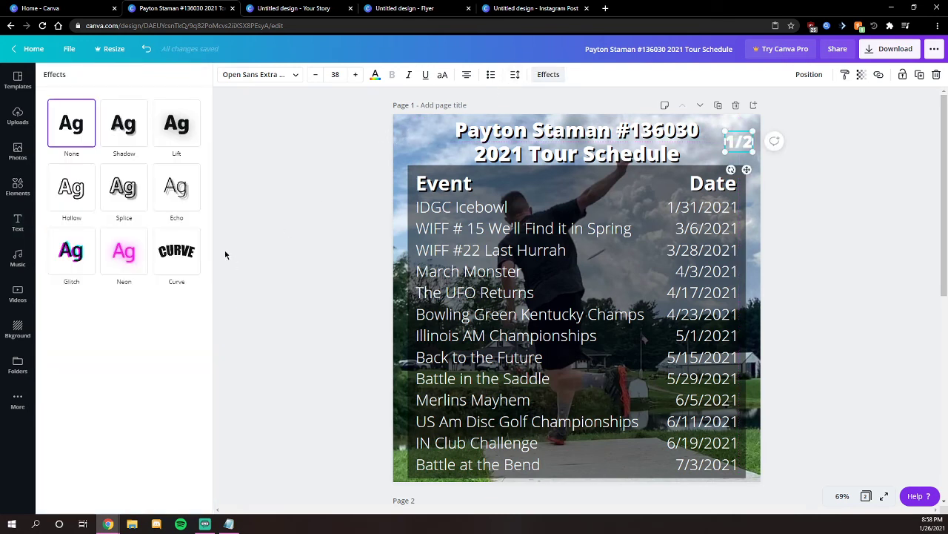
pyautogui.click(134, 126)
pyautogui.click(187, 283)
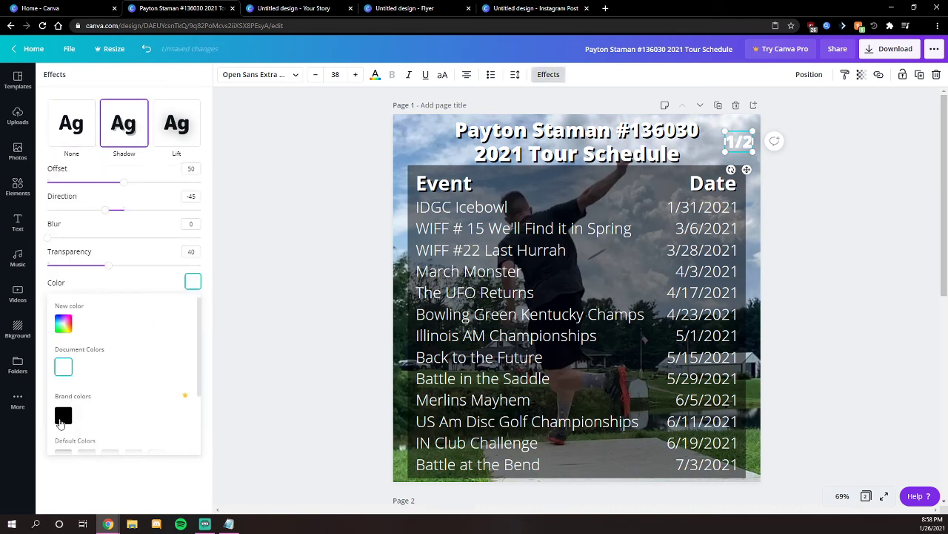
pyautogui.click(62, 416)
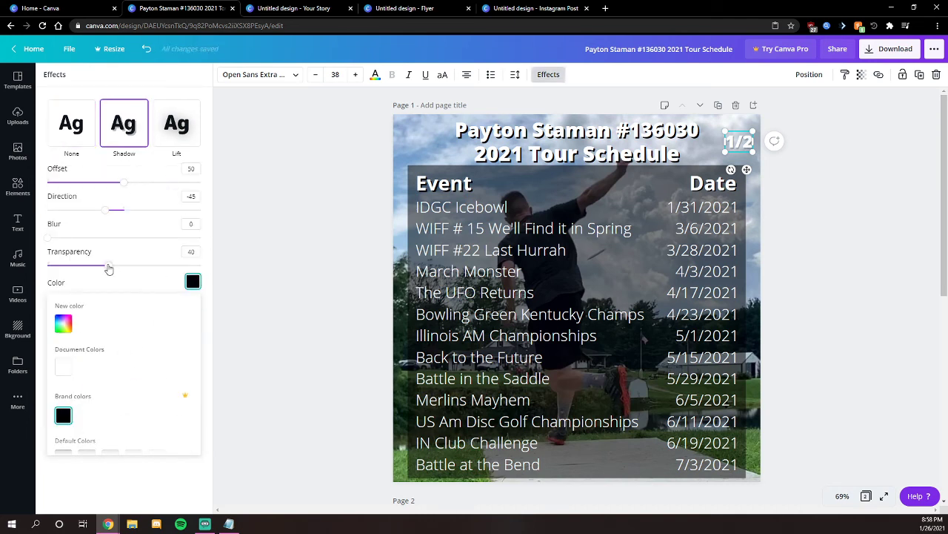
pyautogui.moveTo(108, 268); pyautogui.dragTo(227, 266)
pyautogui.moveTo(123, 183); pyautogui.dragTo(184, 193)
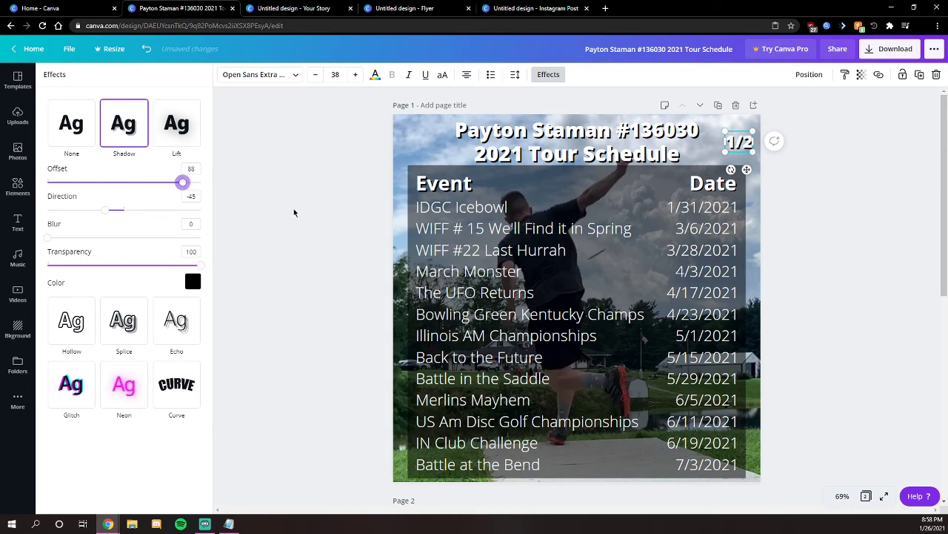
# - Try a pink text colour on 1/2, then undo it to keep the text white
pyautogui.click(550, 75)
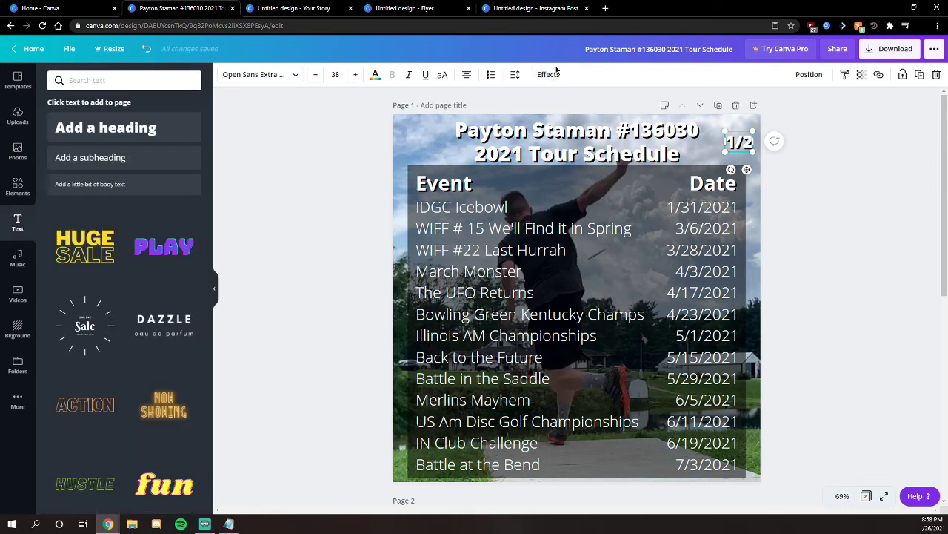
pyautogui.click(552, 75)
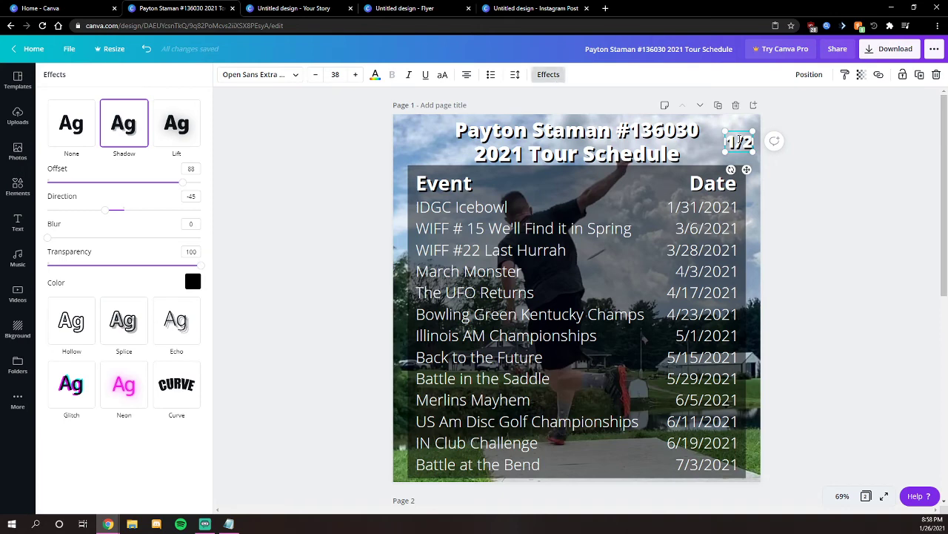
pyautogui.click(555, 75)
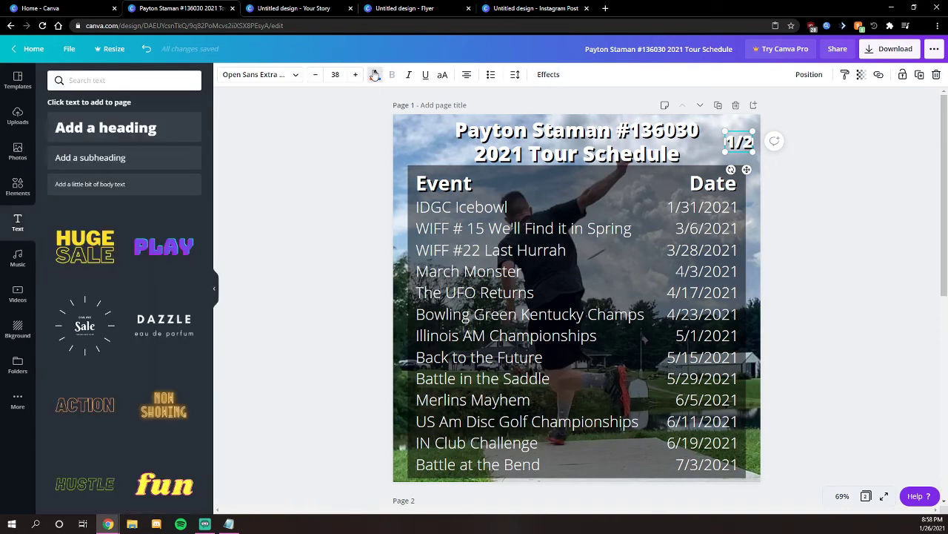
pyautogui.click(376, 75)
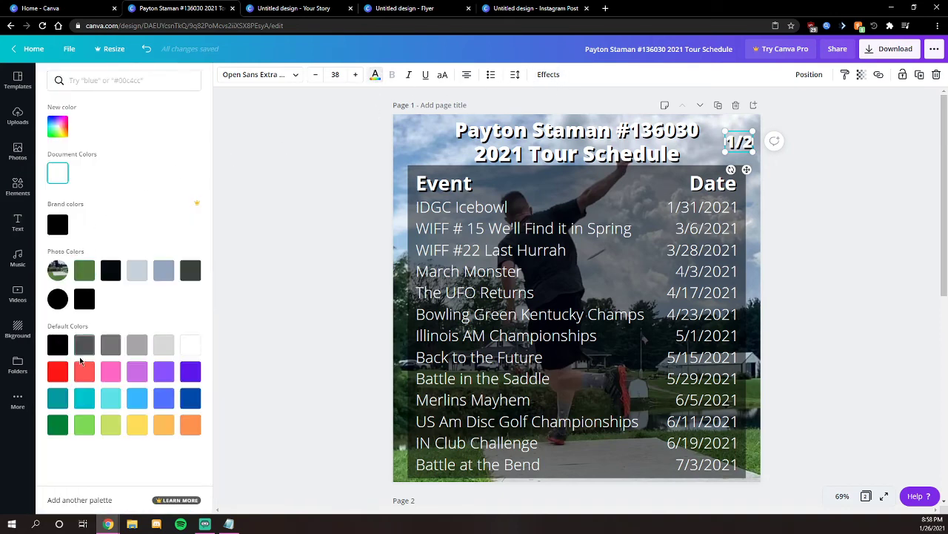
pyautogui.click(110, 370)
pyautogui.click(333, 306)
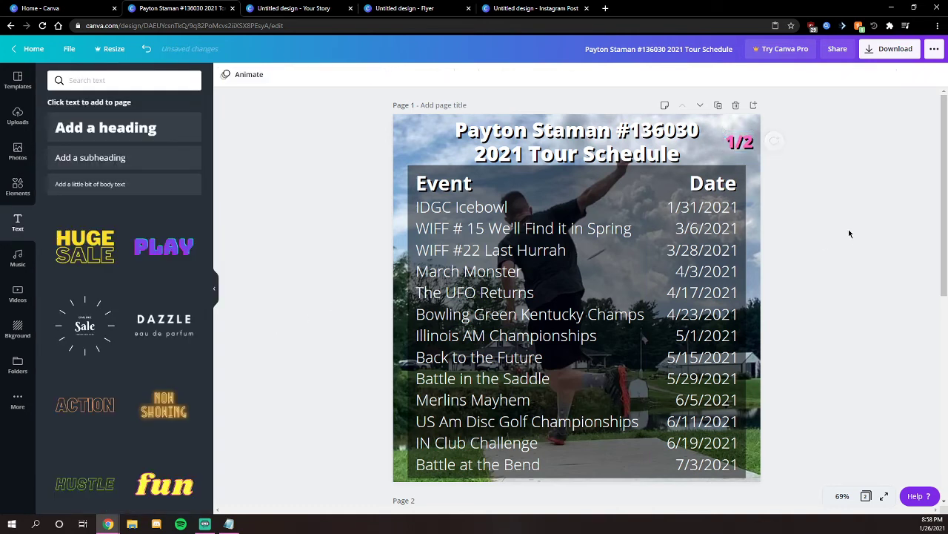
pyautogui.hotkey('ctrl', 'z')
# - Paste a copy of the 1/2 label onto Page 2 and change it to '2/2'
pyautogui.click(740, 142)
pyautogui.click(838, 197)
pyautogui.scroll(-5, 788, 295)
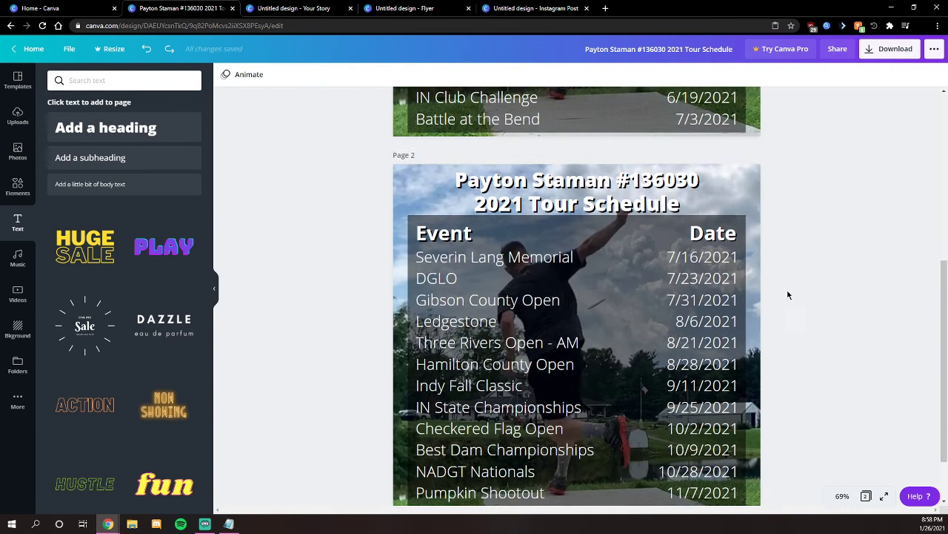
pyautogui.hotkey('ctrl', 'v')
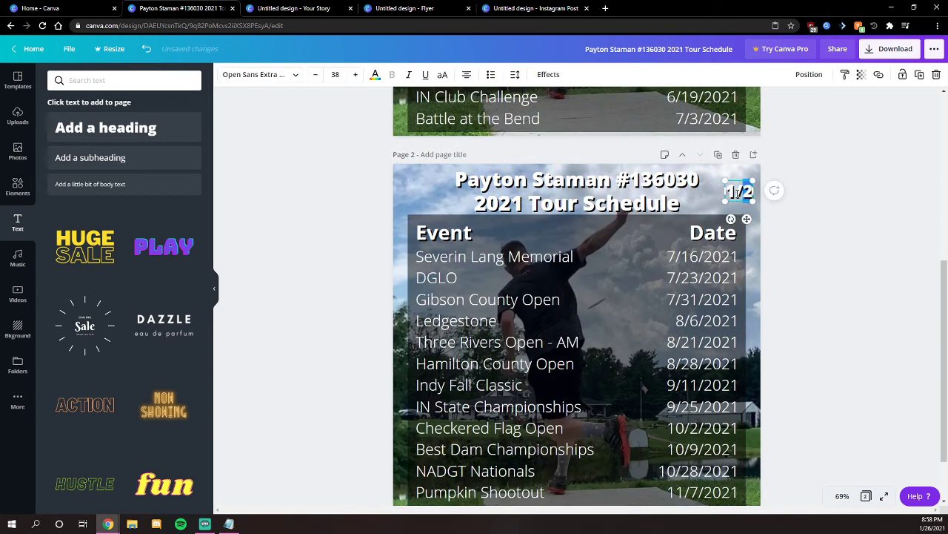
pyautogui.write('2')
pyautogui.click(830, 266)
pyautogui.scroll(5, 828, 266)
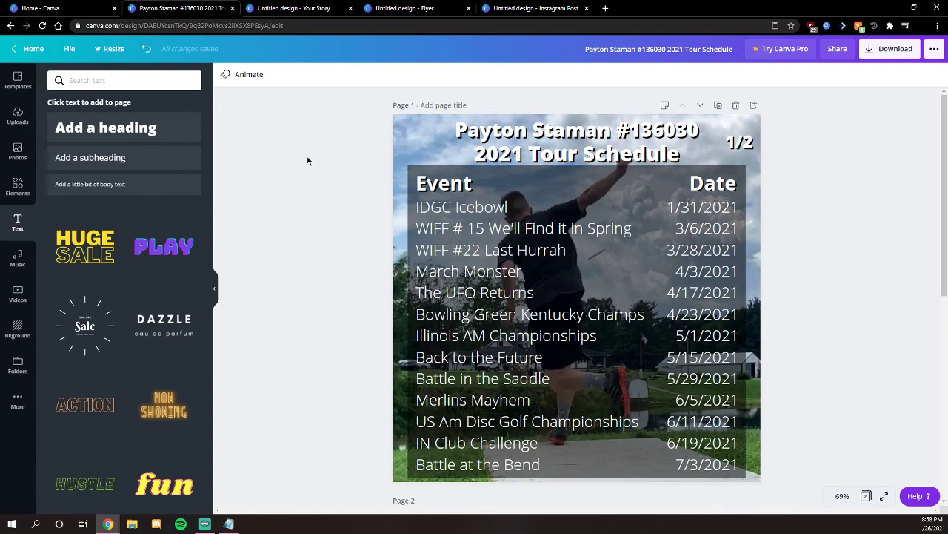
pyautogui.scroll(-5, 311, 163)
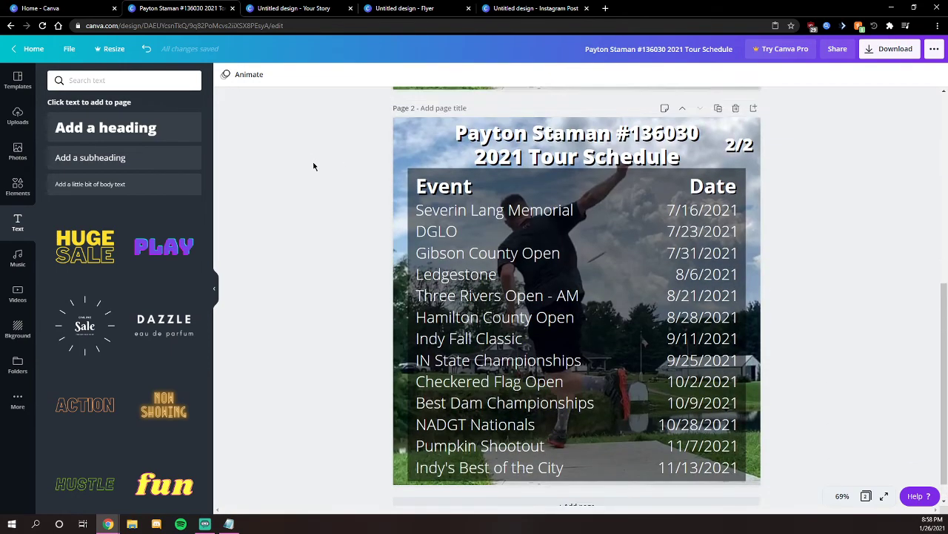
pyautogui.scroll(5, 313, 166)
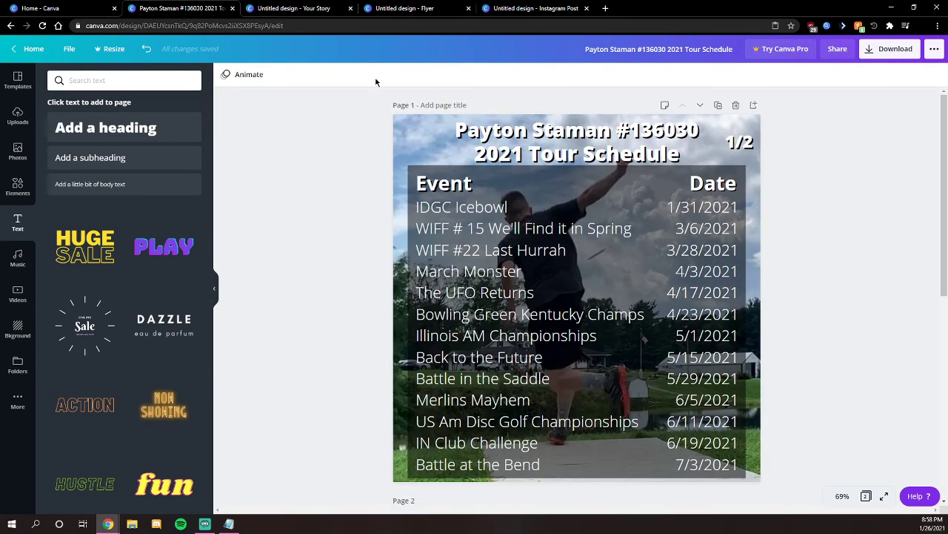
pyautogui.click(410, 9)
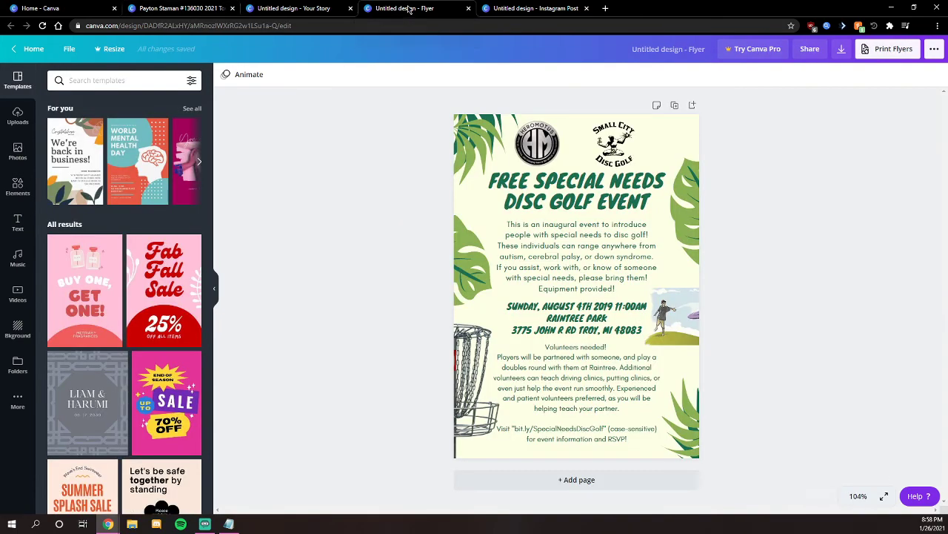
pyautogui.click(292, 7)
pyautogui.click(532, 8)
pyautogui.click(182, 8)
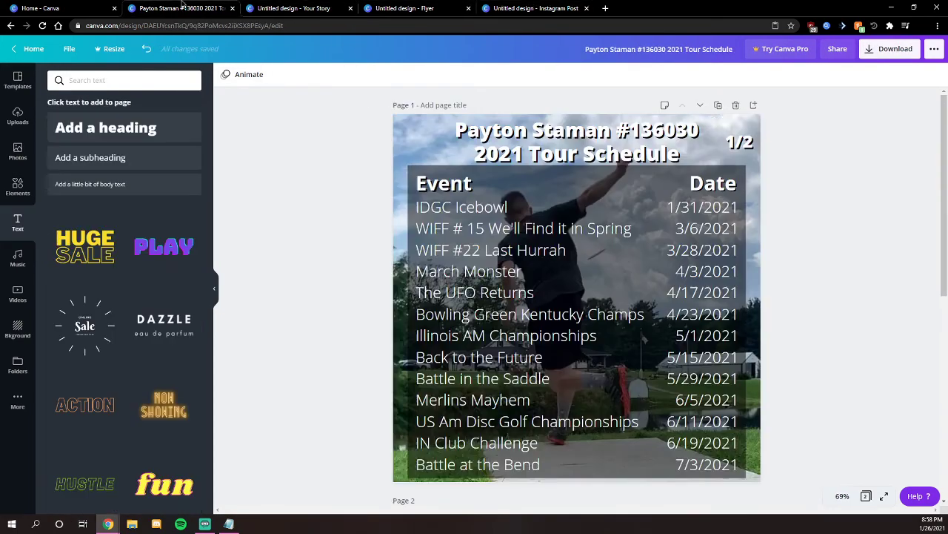
pyautogui.click(520, 6)
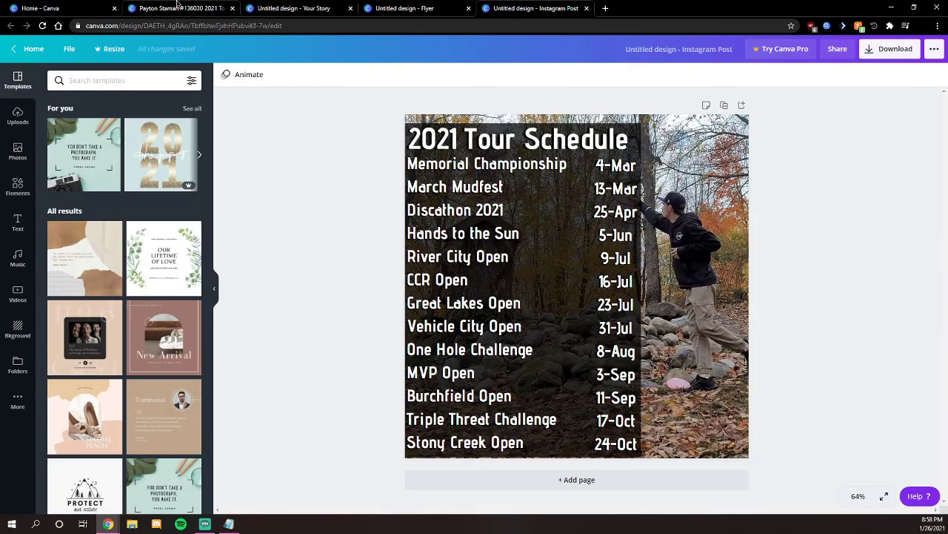
pyautogui.click(178, 6)
pyautogui.click(509, 8)
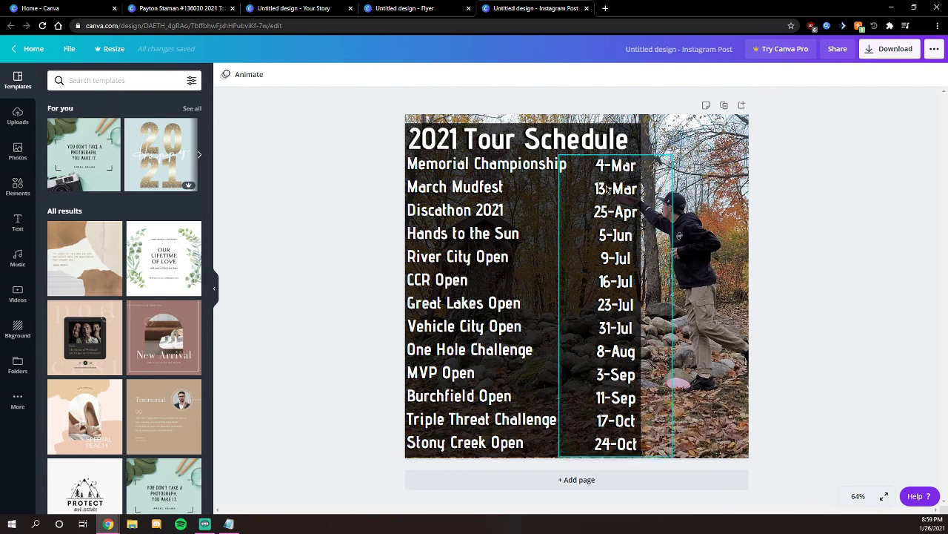
pyautogui.click(182, 8)
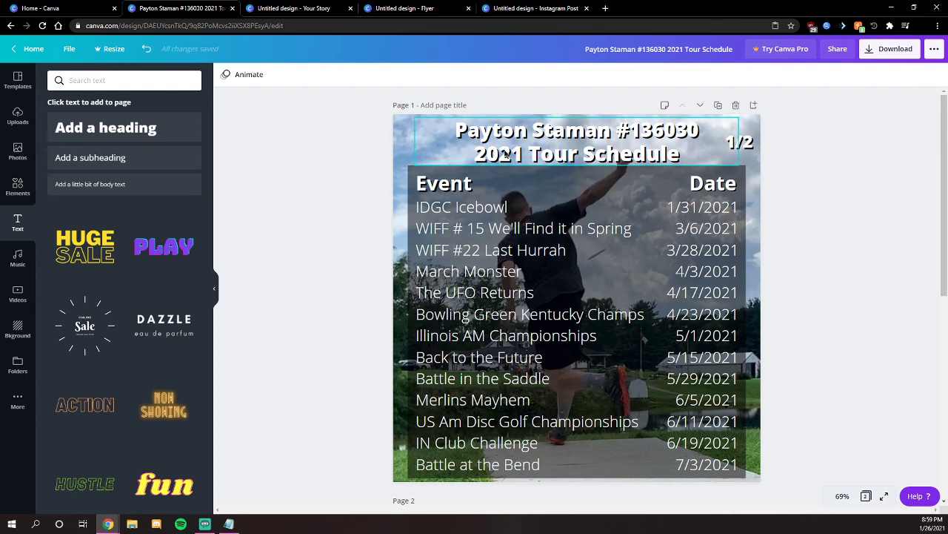
pyautogui.click(552, 141)
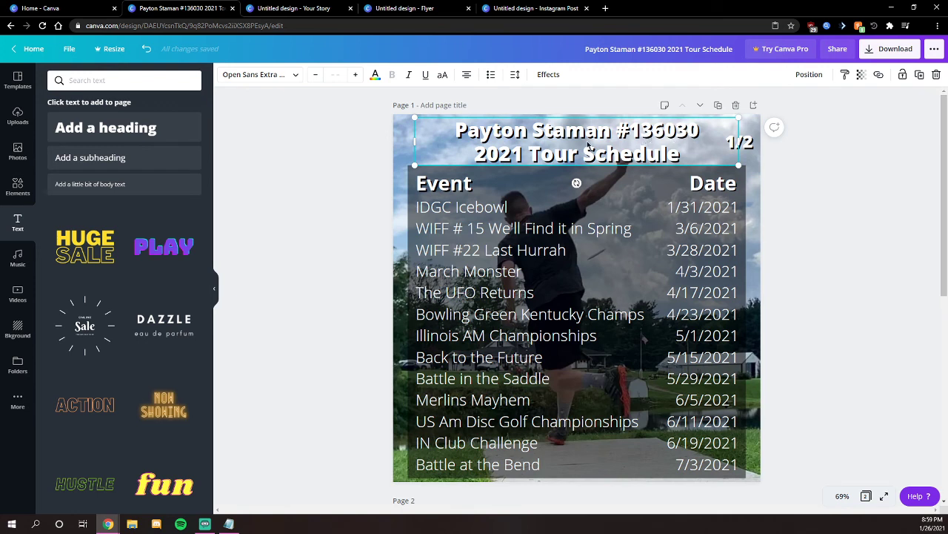
pyautogui.click(361, 183)
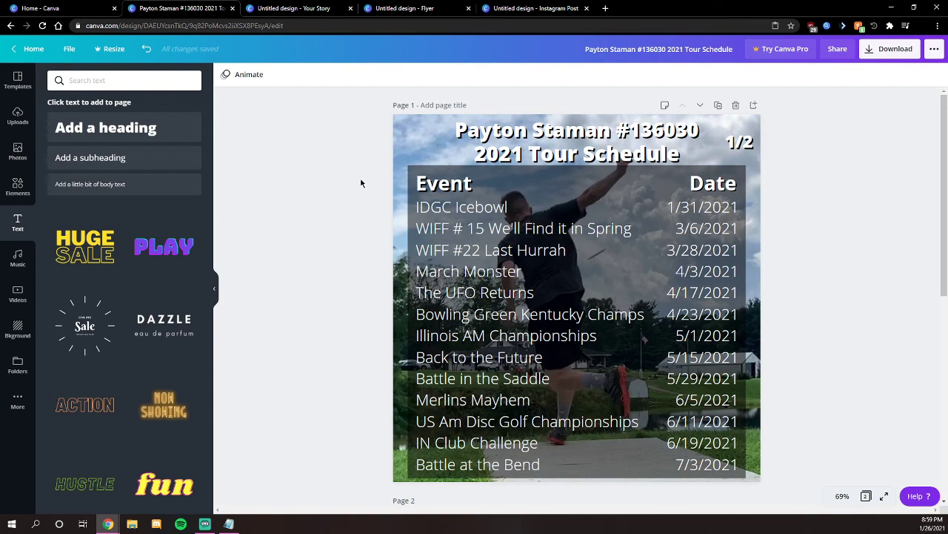
pyautogui.scroll(-5, 361, 183)
pyautogui.scroll(5, 357, 171)
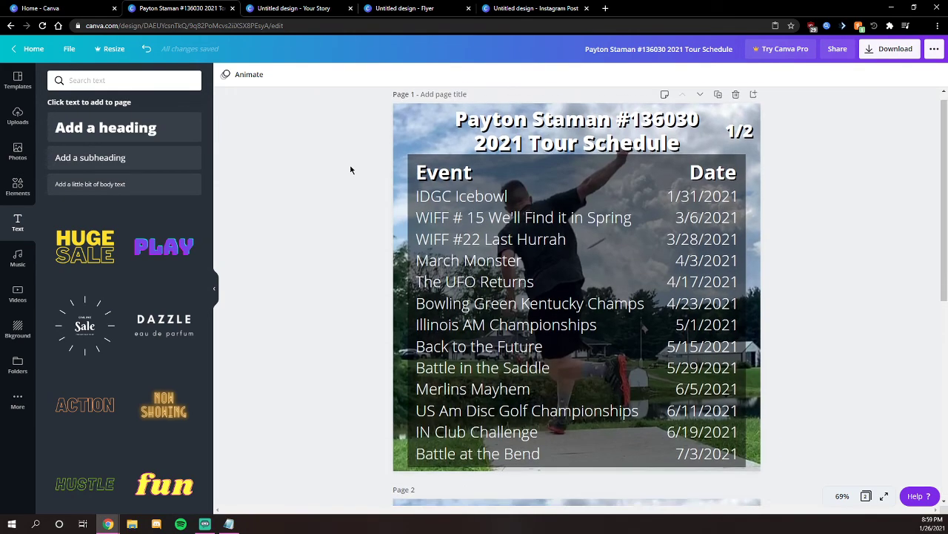
pyautogui.scroll(-5, 351, 170)
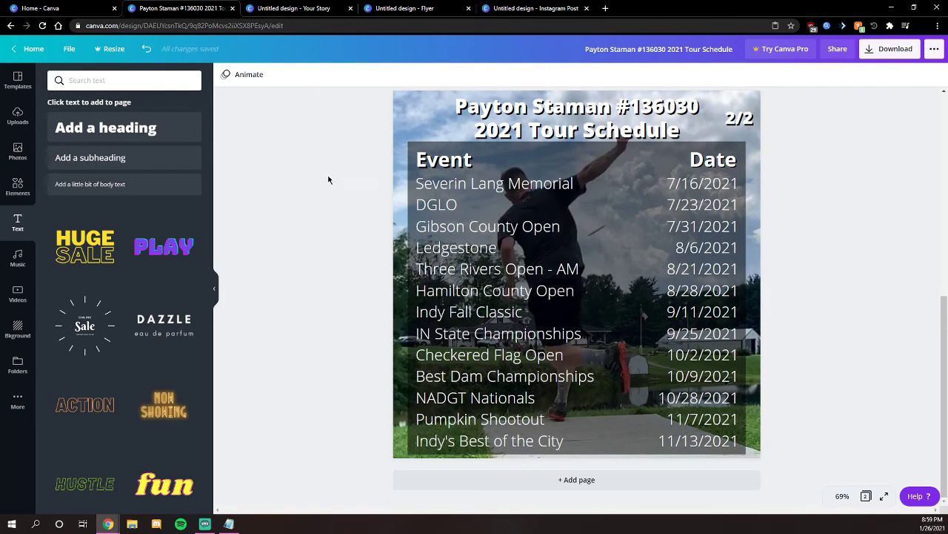
pyautogui.scroll(5, 328, 180)
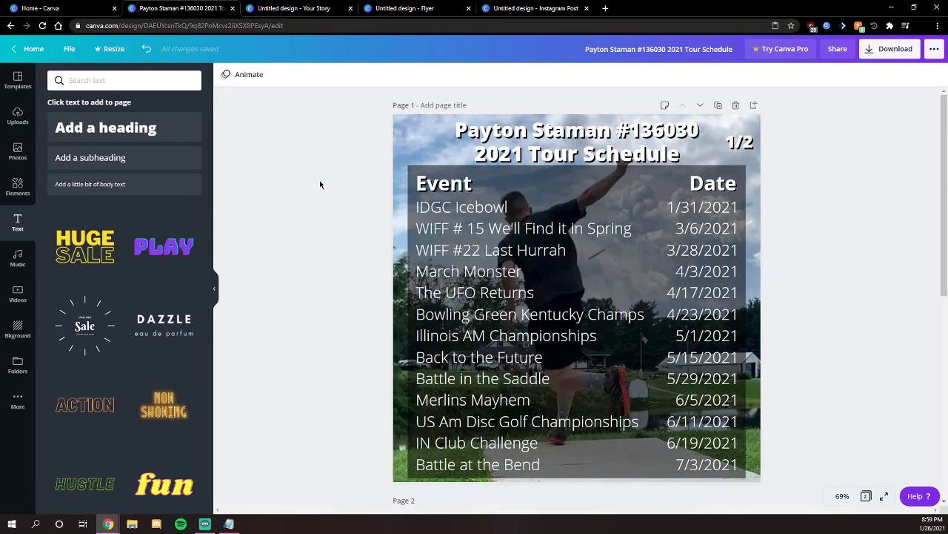